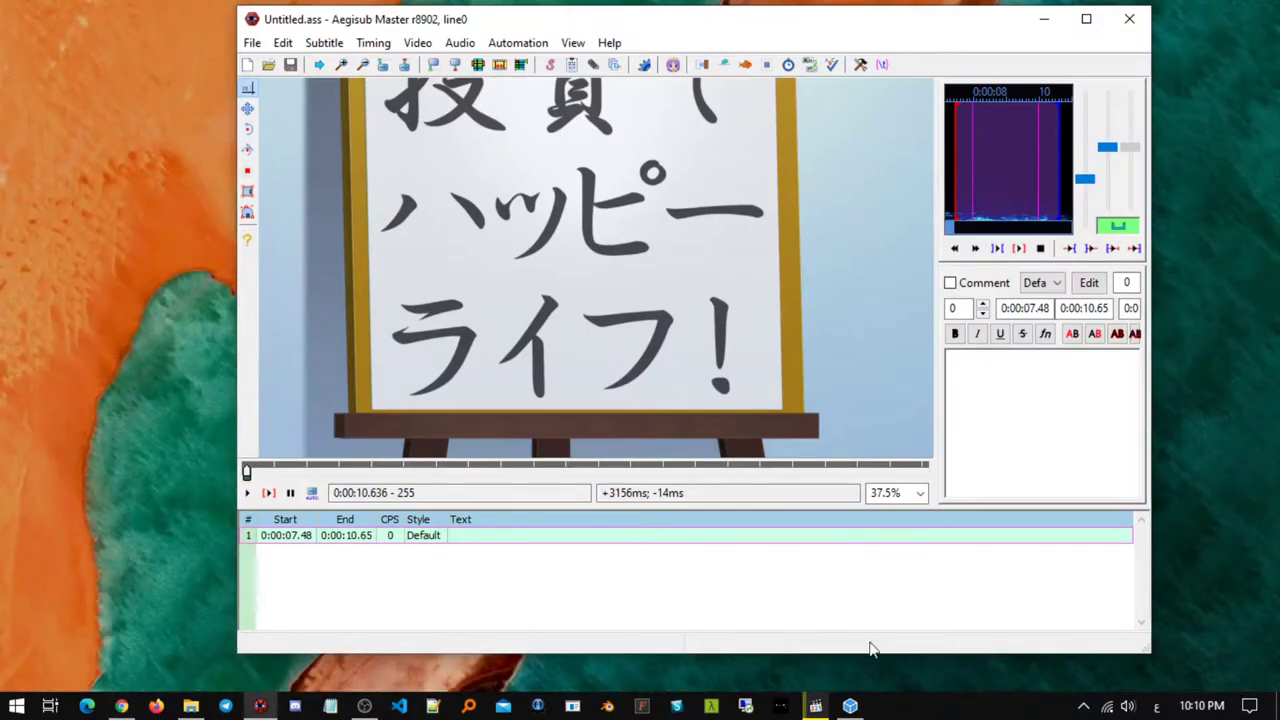
- Load the selected frame images from the D: drive's sing folder into Image Composite Editor and start stitching them with auto-detected camera motion
{"action": "left_click", "coordinate": [850, 706]}
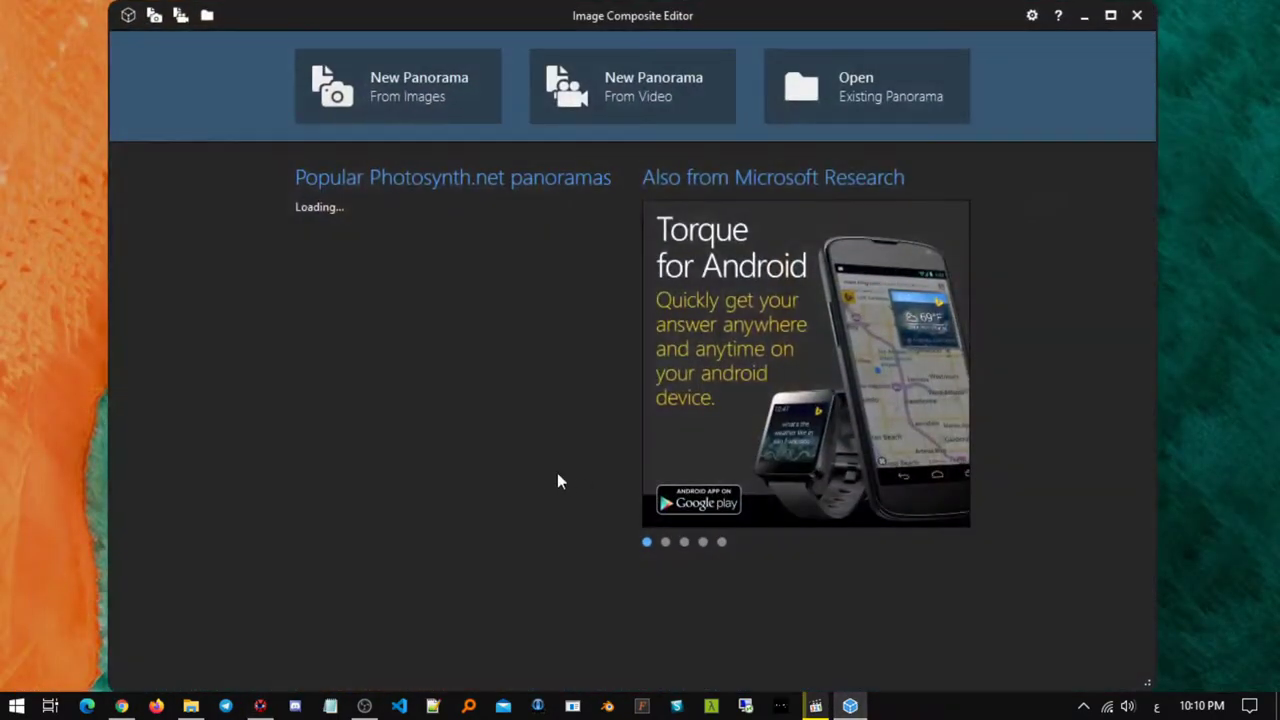
{"action": "left_click", "coordinate": [190, 706]}
{"action": "left_click_drag", "start_coordinate": [526, 140], "coordinate": [888, 170]}
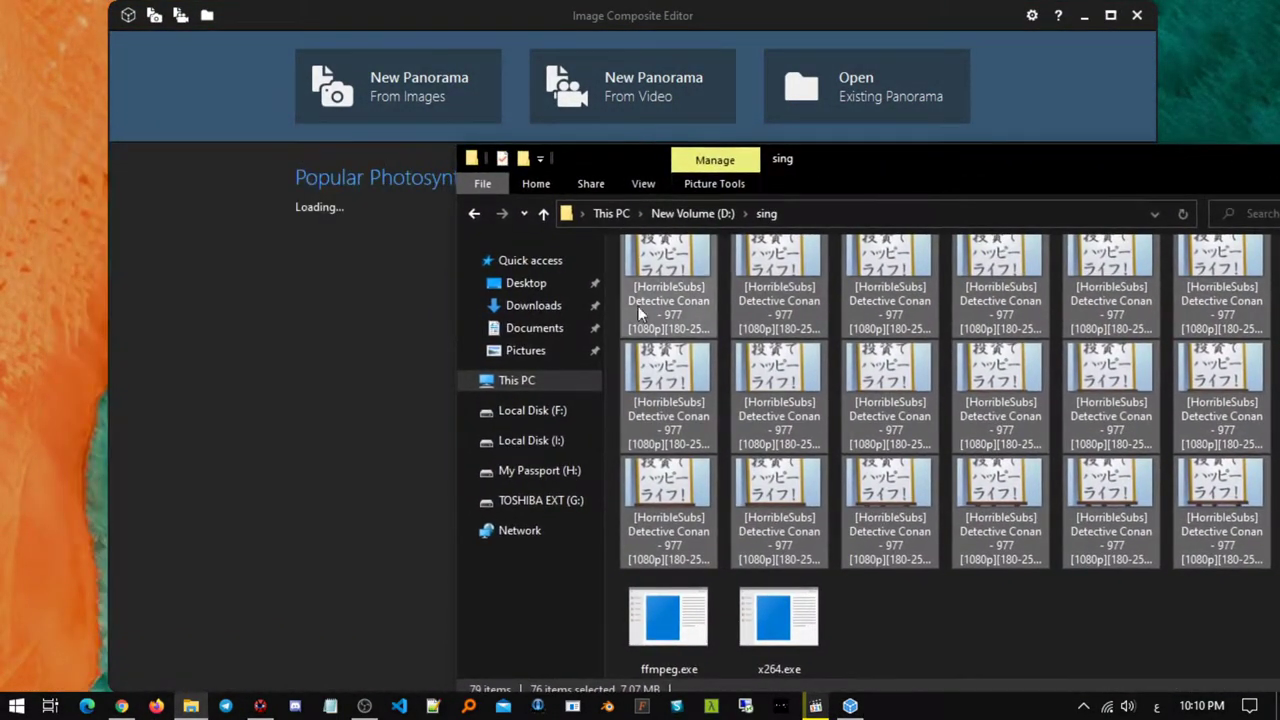
{"action": "left_click_drag", "start_coordinate": [352, 333], "coordinate": [352, 333]}
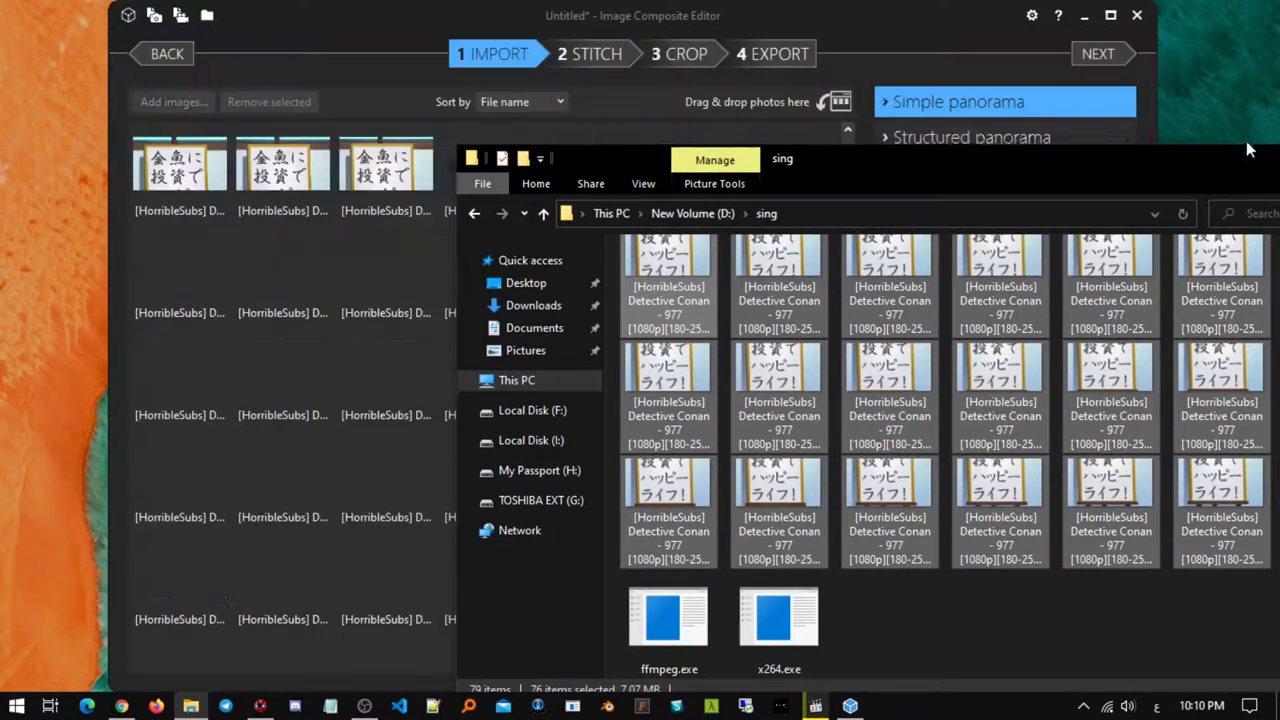
{"action": "left_click_drag", "start_coordinate": [1232, 167], "coordinate": [899, 153]}
{"action": "left_click", "coordinate": [899, 150]}
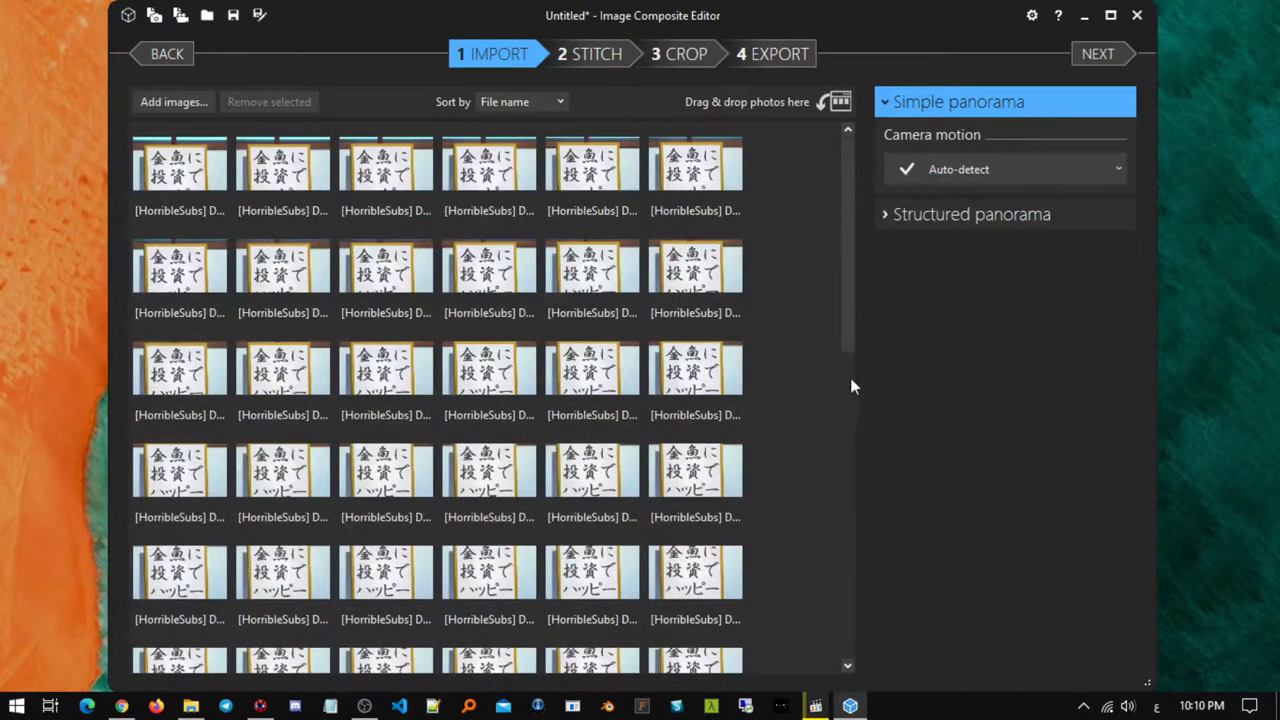
{"action": "left_click", "coordinate": [599, 60]}
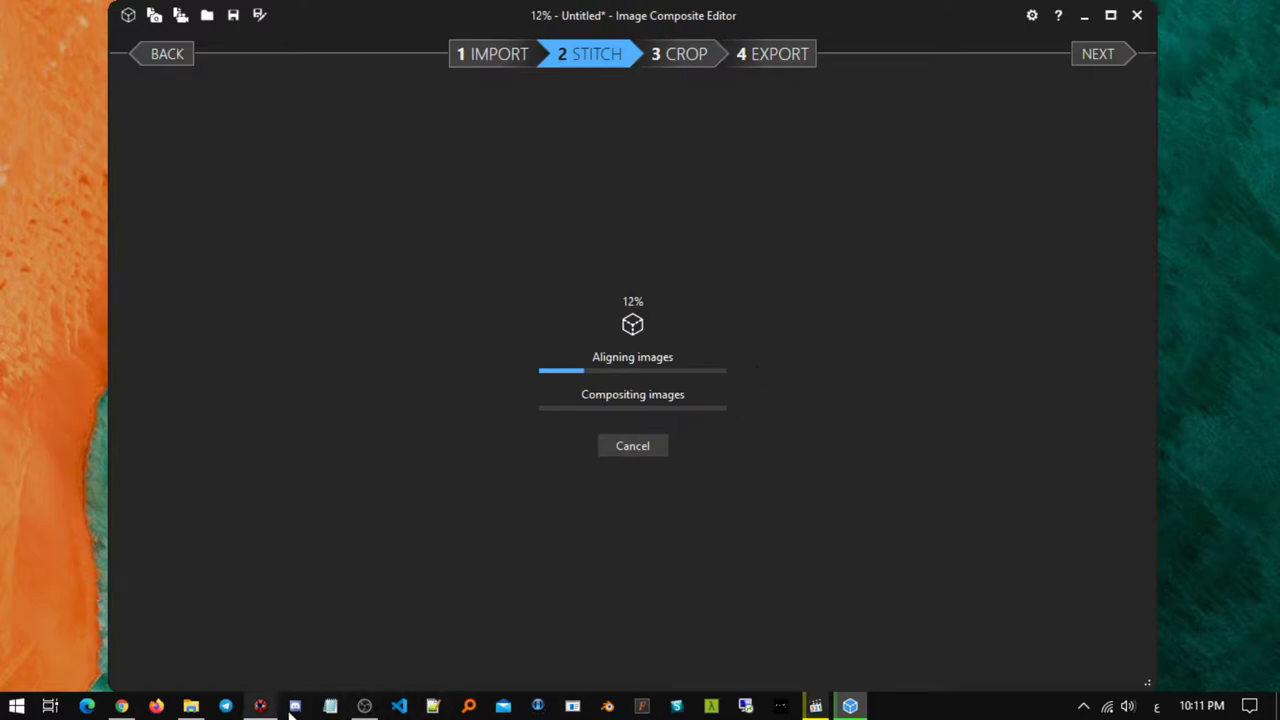
{"action": "left_click", "coordinate": [364, 706]}
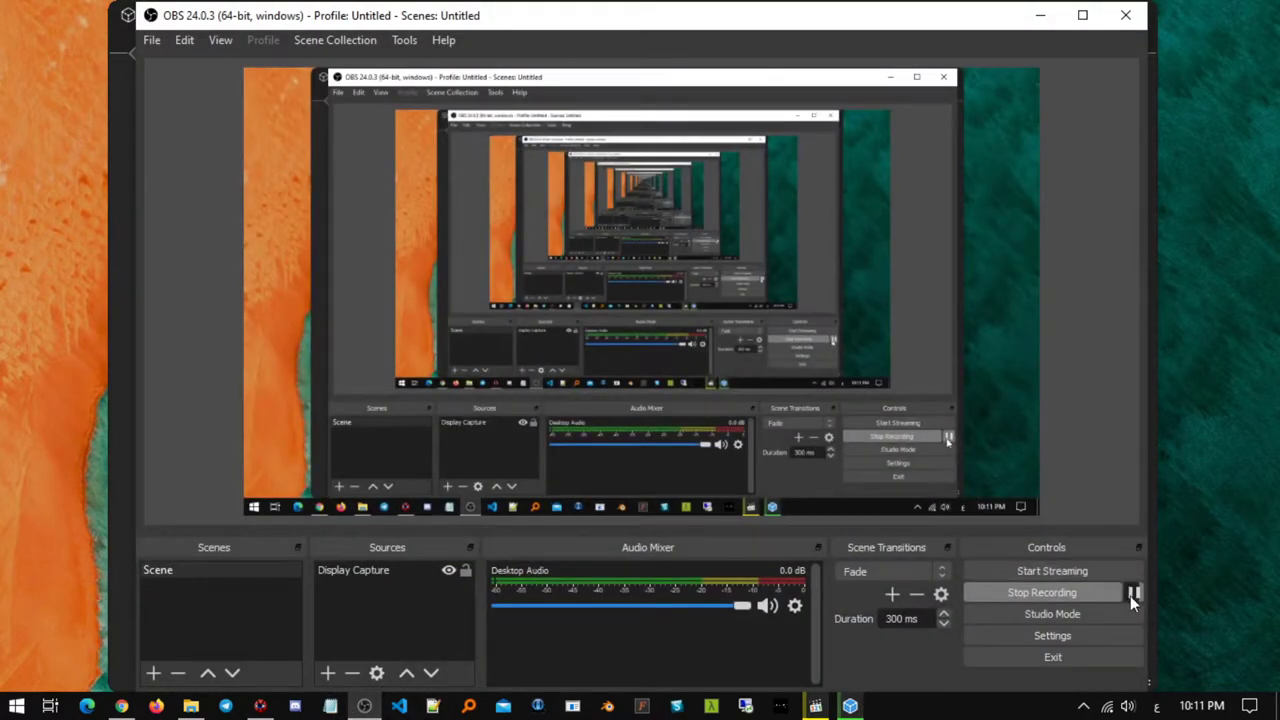
{"action": "left_click", "coordinate": [1040, 15]}
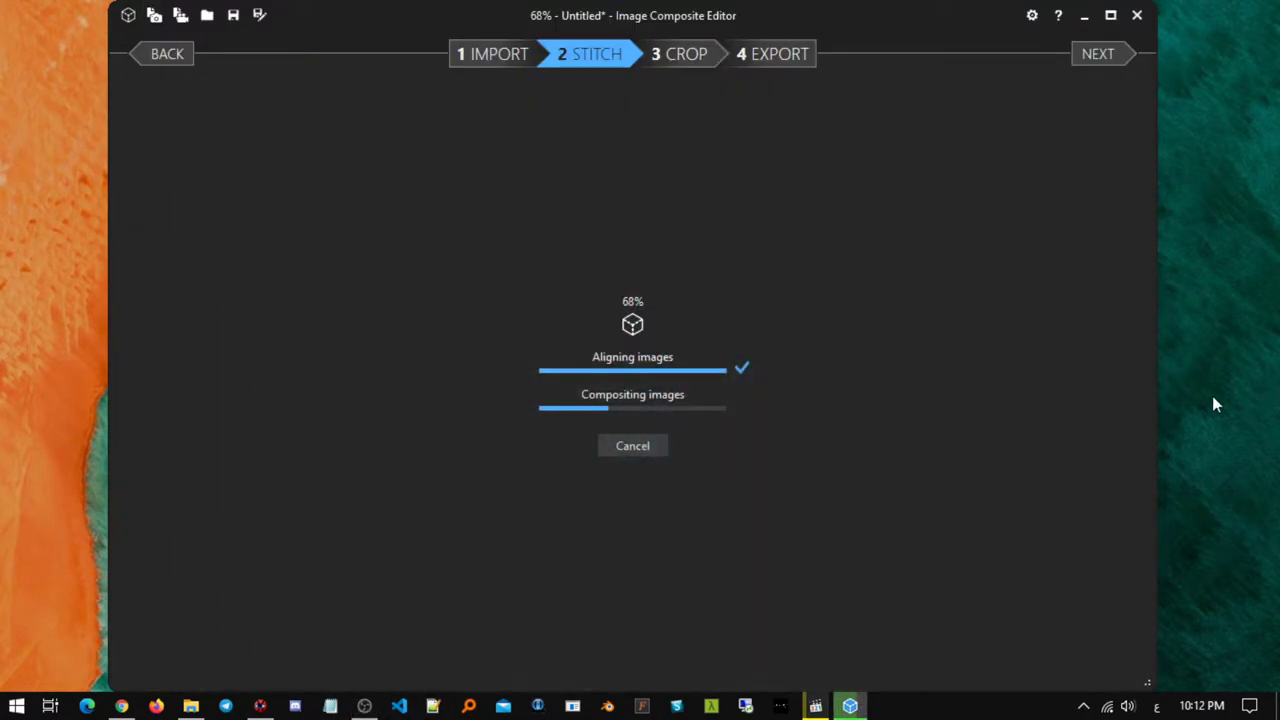
{"action": "right_click", "coordinate": [1184, 262]}
{"action": "left_click", "coordinate": [1182, 340]}
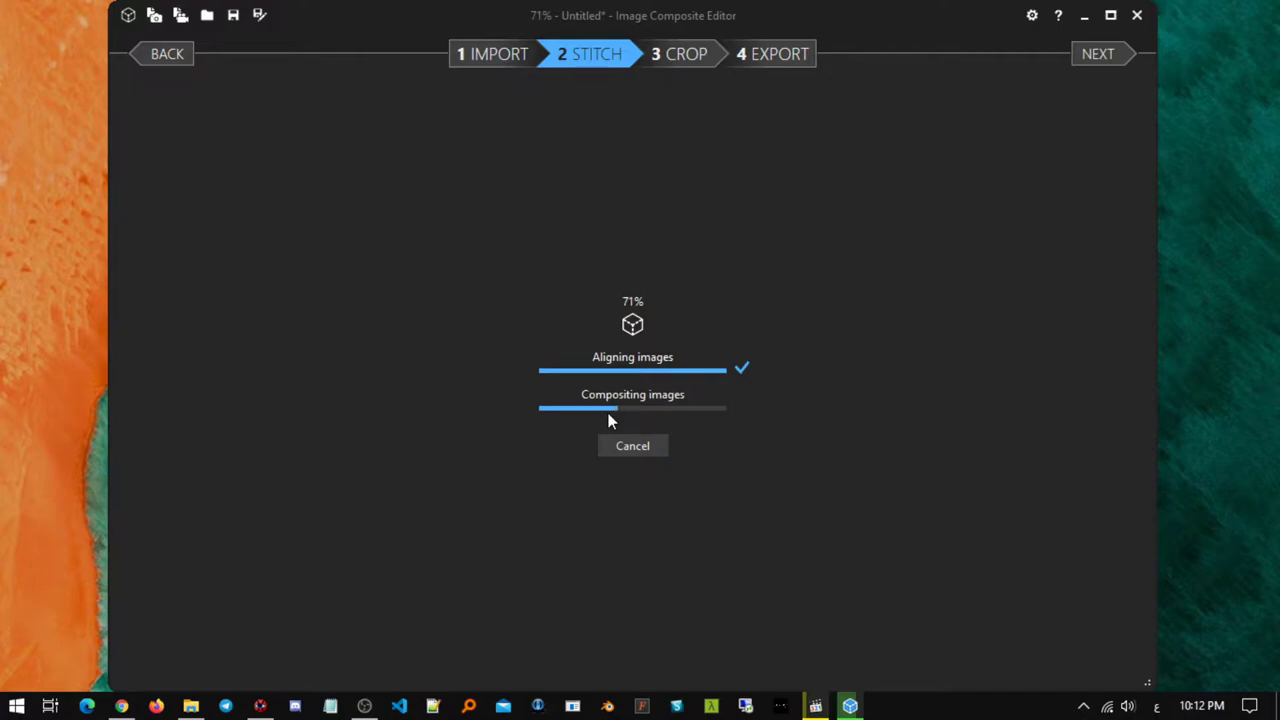
{"action": "right_click", "coordinate": [1187, 280]}
{"action": "left_click", "coordinate": [1182, 366]}
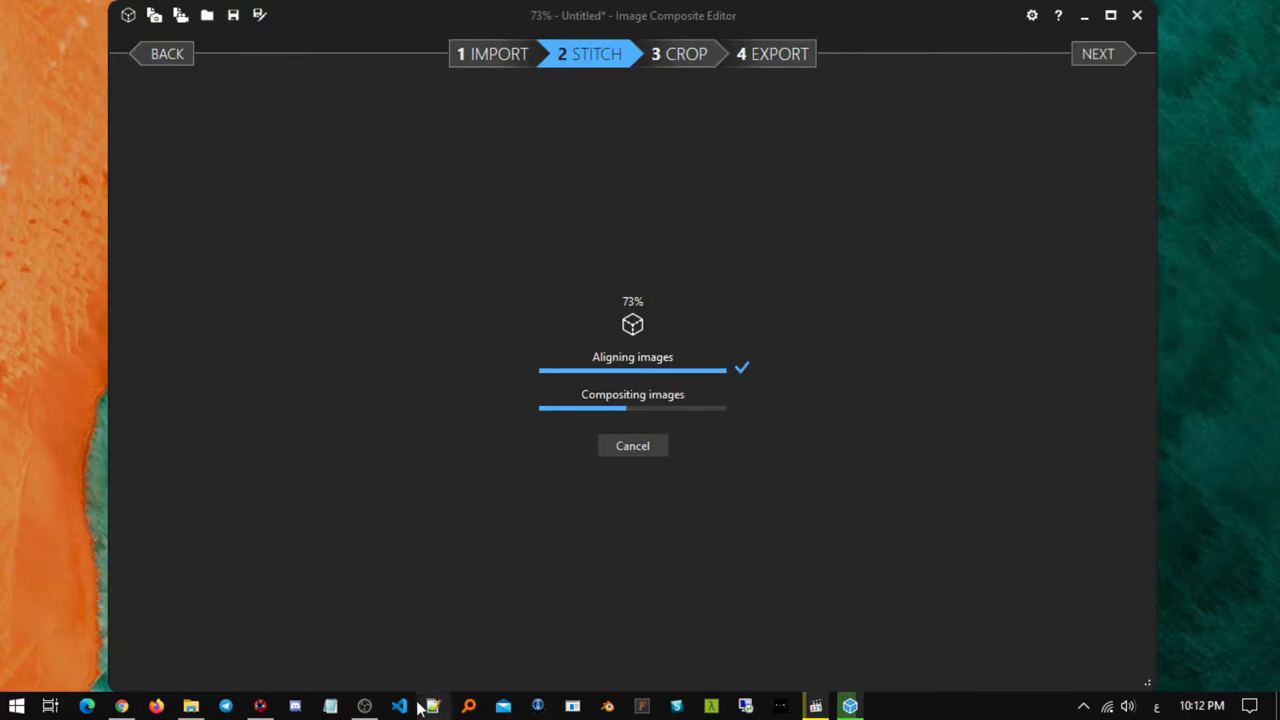
{"action": "left_click", "coordinate": [364, 706]}
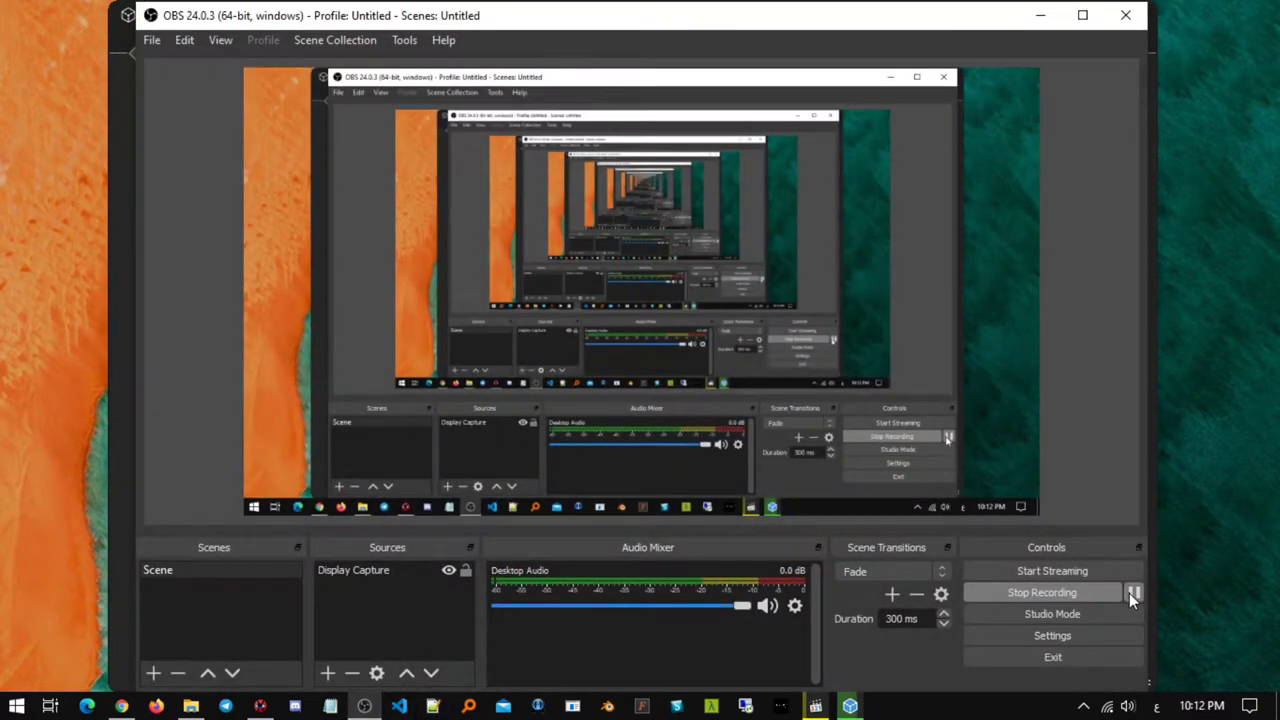
{"action": "left_click", "coordinate": [1040, 15]}
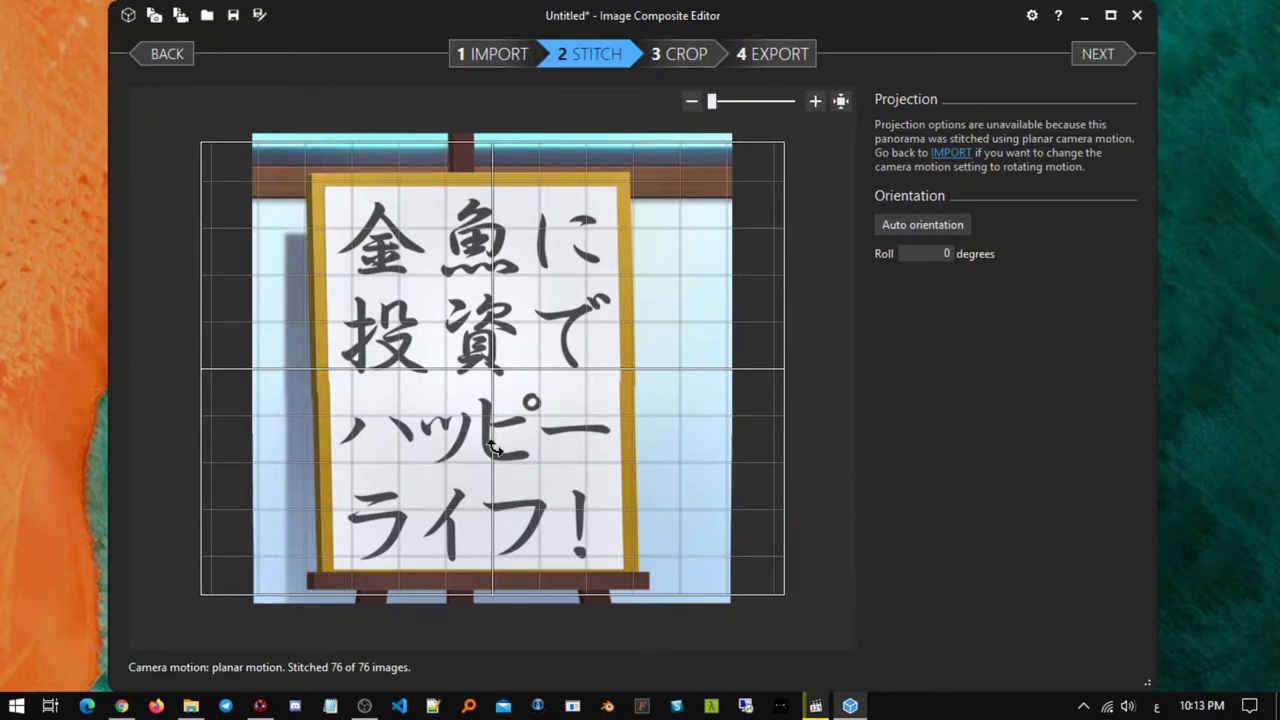
- Export the uncropped panorama to the Desktop as a JPEG image with quality 100 (Superb), keeping the suggested file name
{"action": "left_click", "coordinate": [691, 58]}
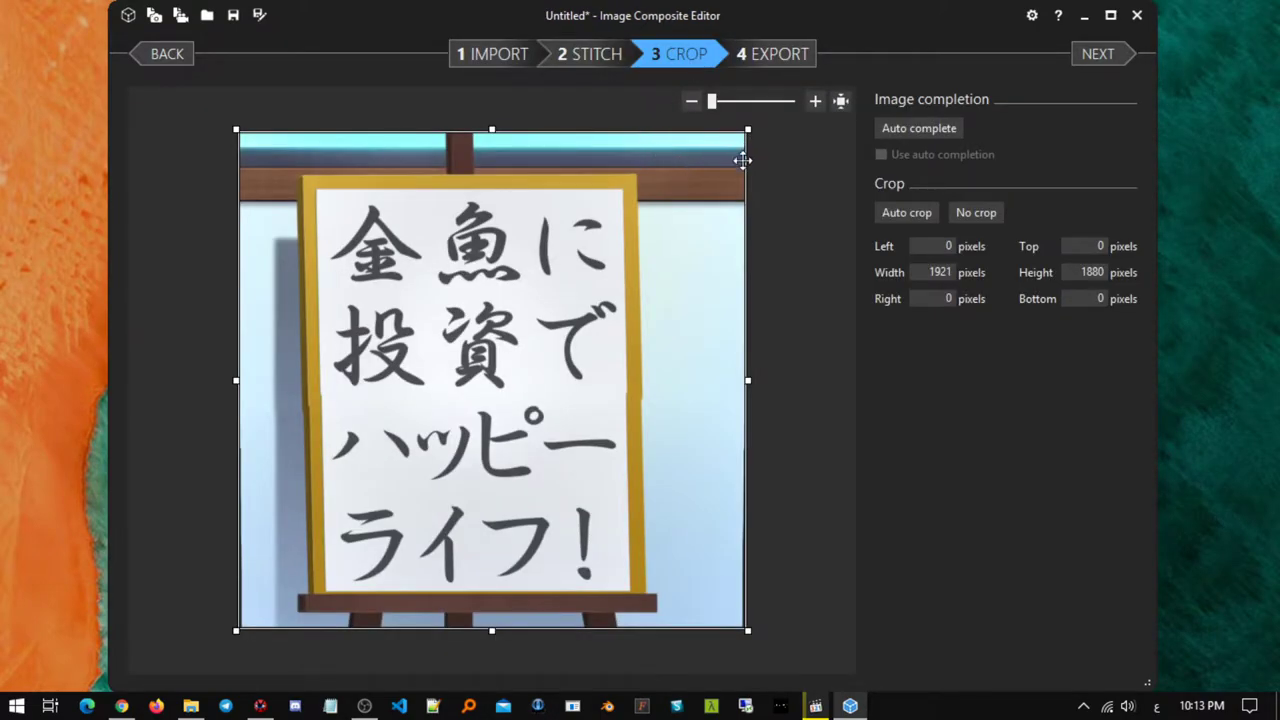
{"action": "left_click", "coordinate": [779, 50]}
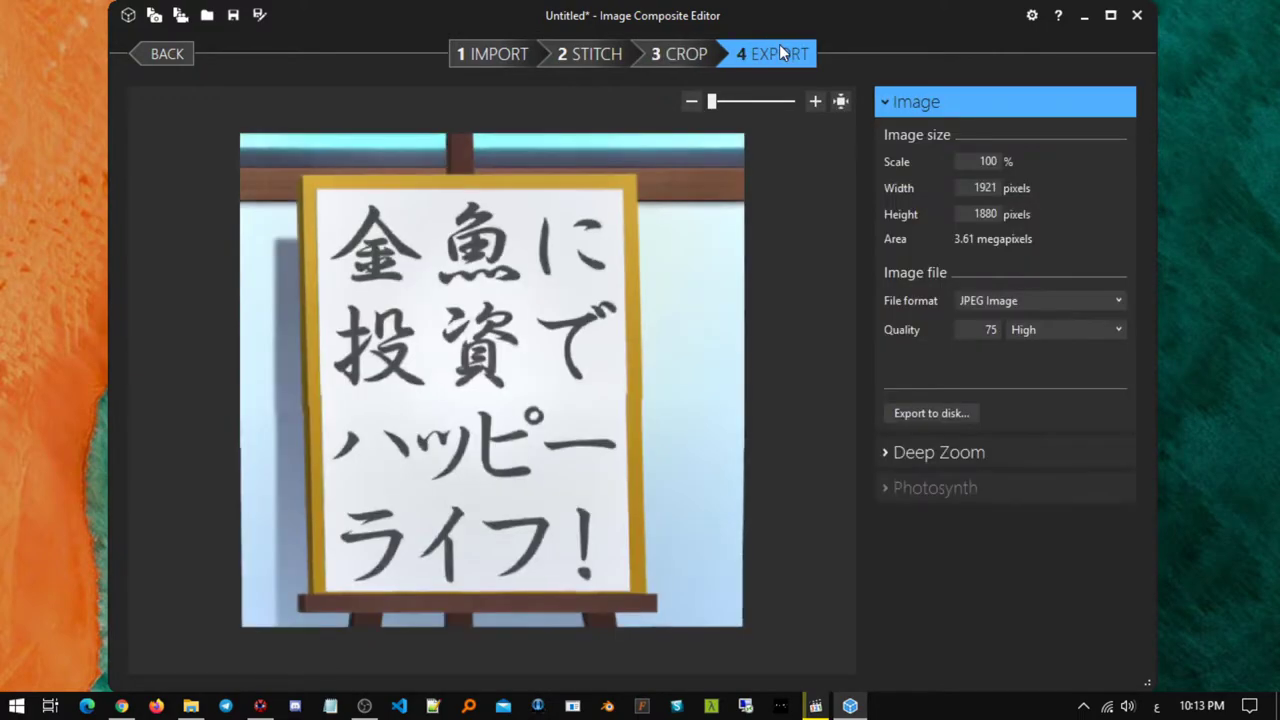
{"action": "left_click", "coordinate": [1025, 304]}
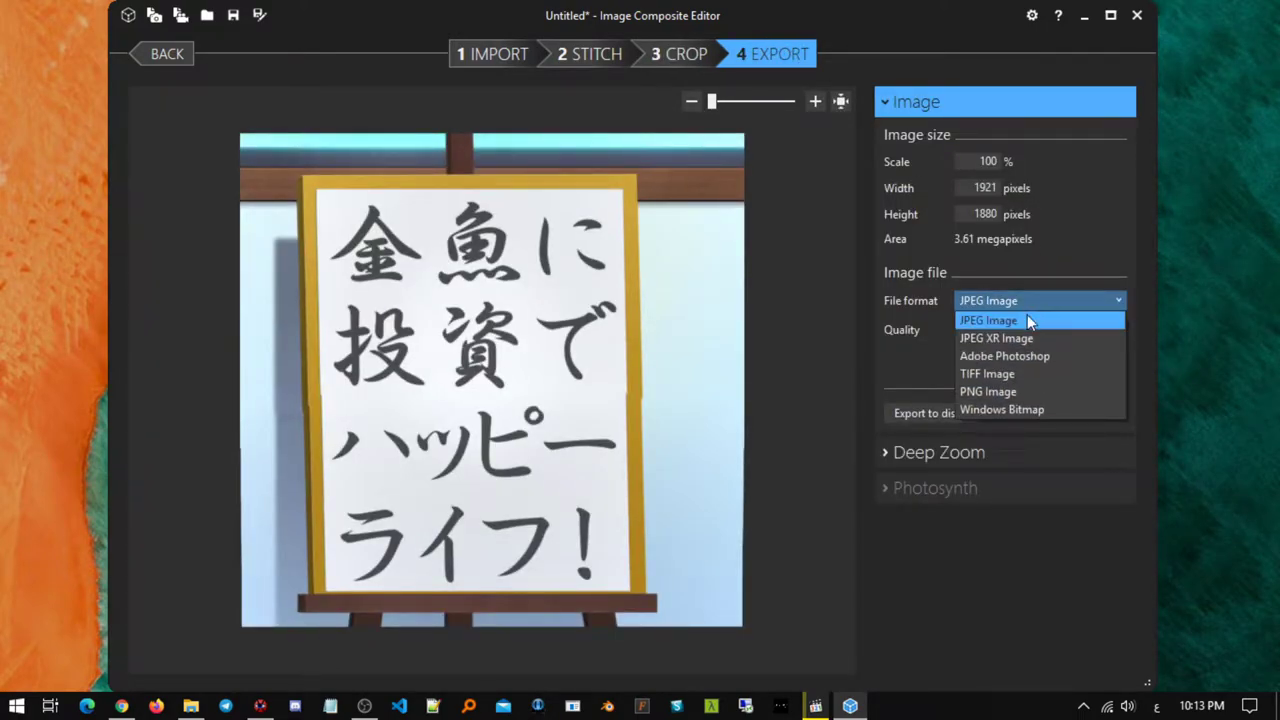
{"action": "left_click", "coordinate": [1027, 313]}
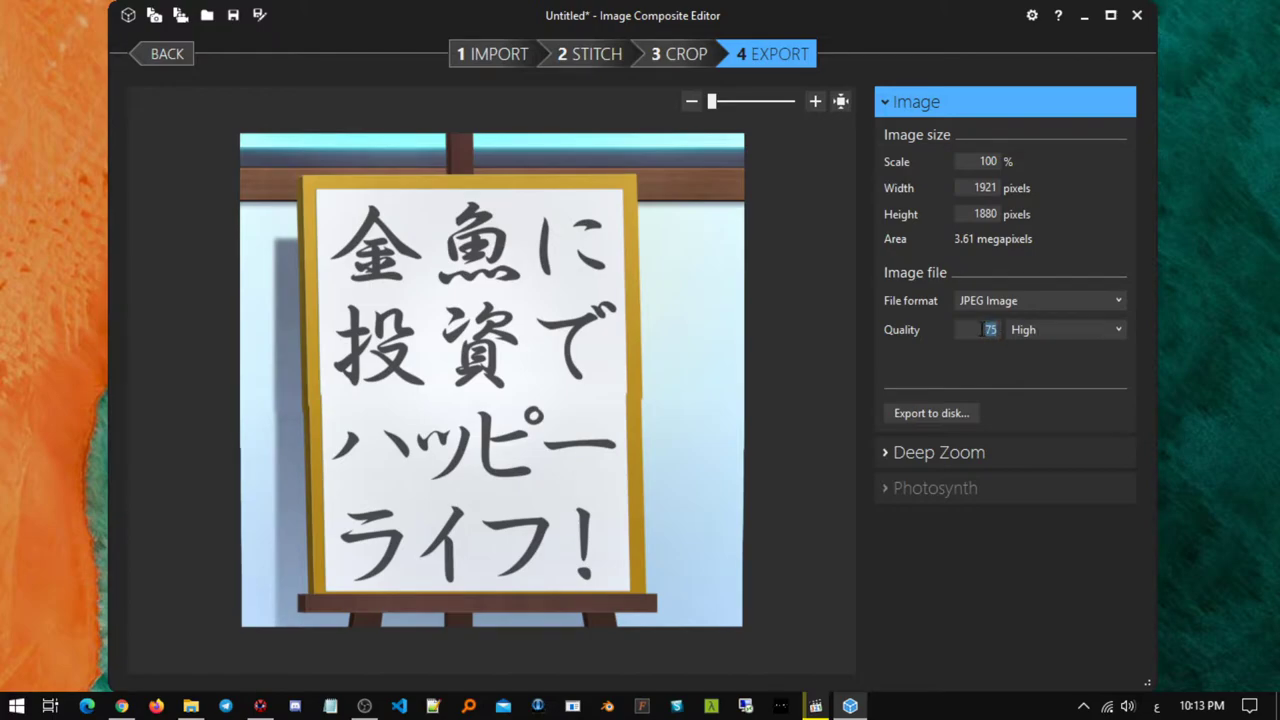
{"action": "left_click", "coordinate": [931, 413]}
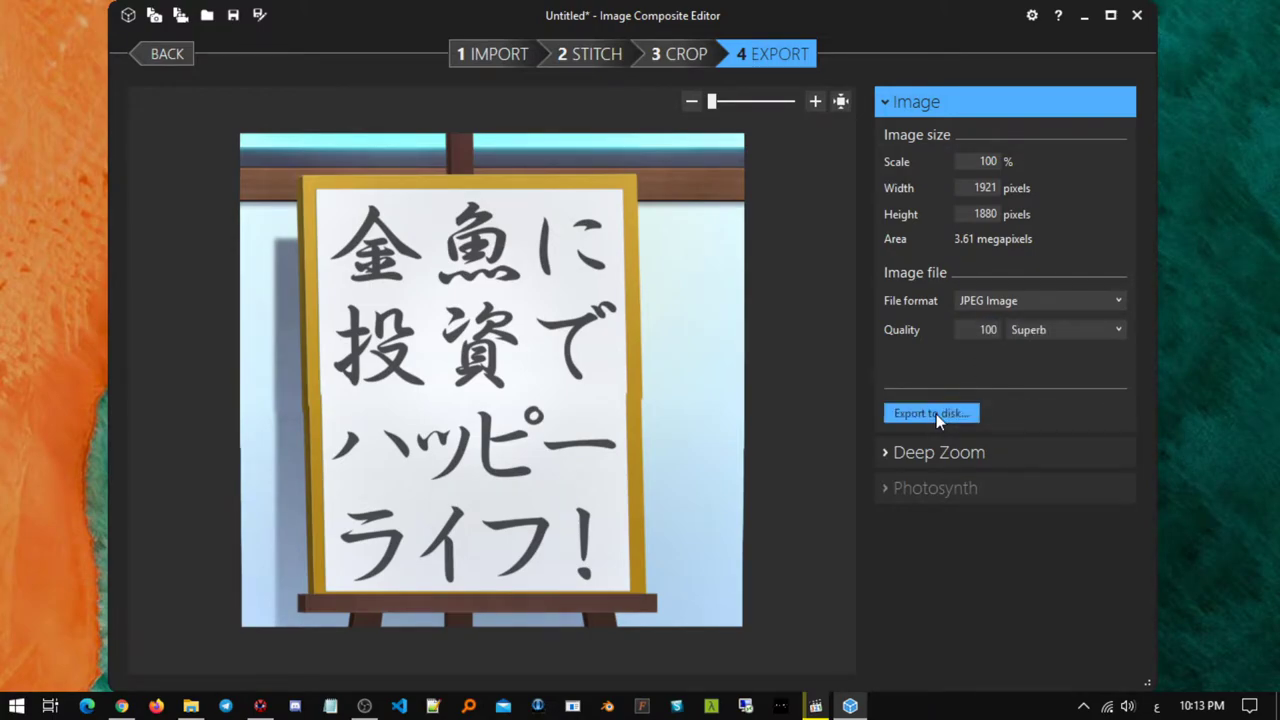
{"action": "left_click", "coordinate": [184, 146]}
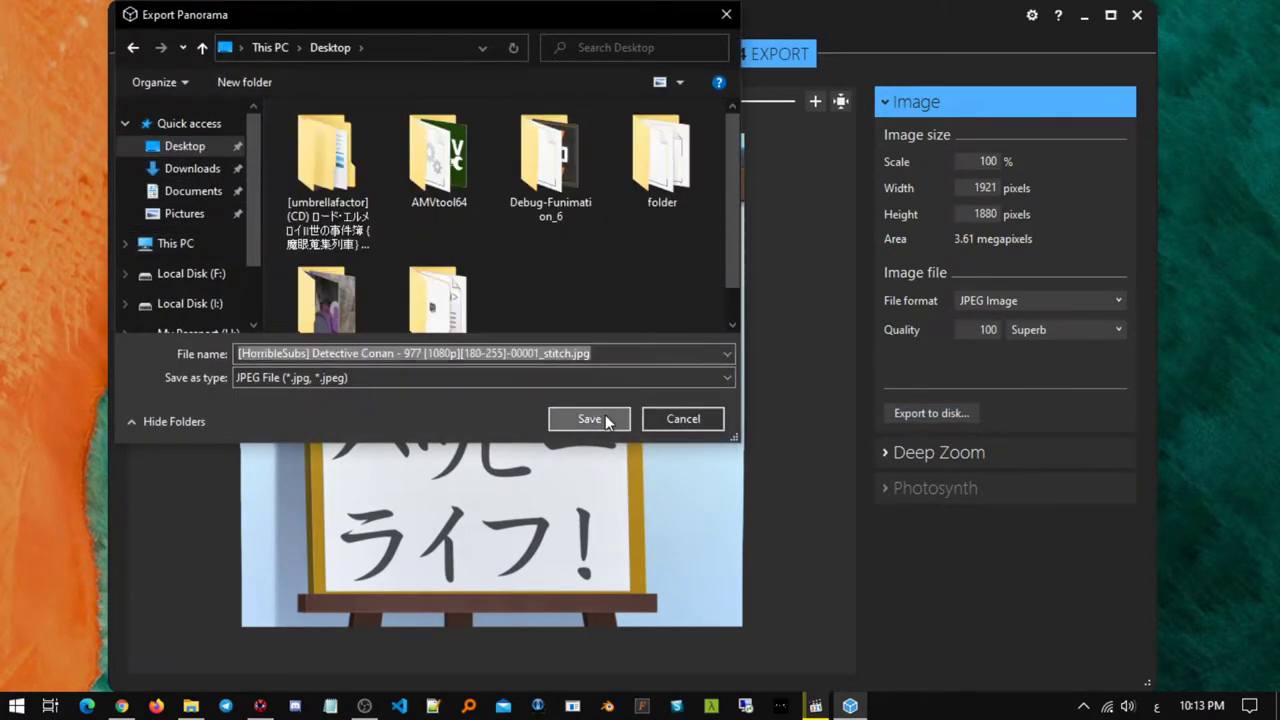
{"action": "left_click", "coordinate": [605, 415]}
- Minimize the open windows and launch Adobe Illustrator 2020
{"action": "left_click", "coordinate": [1086, 15]}
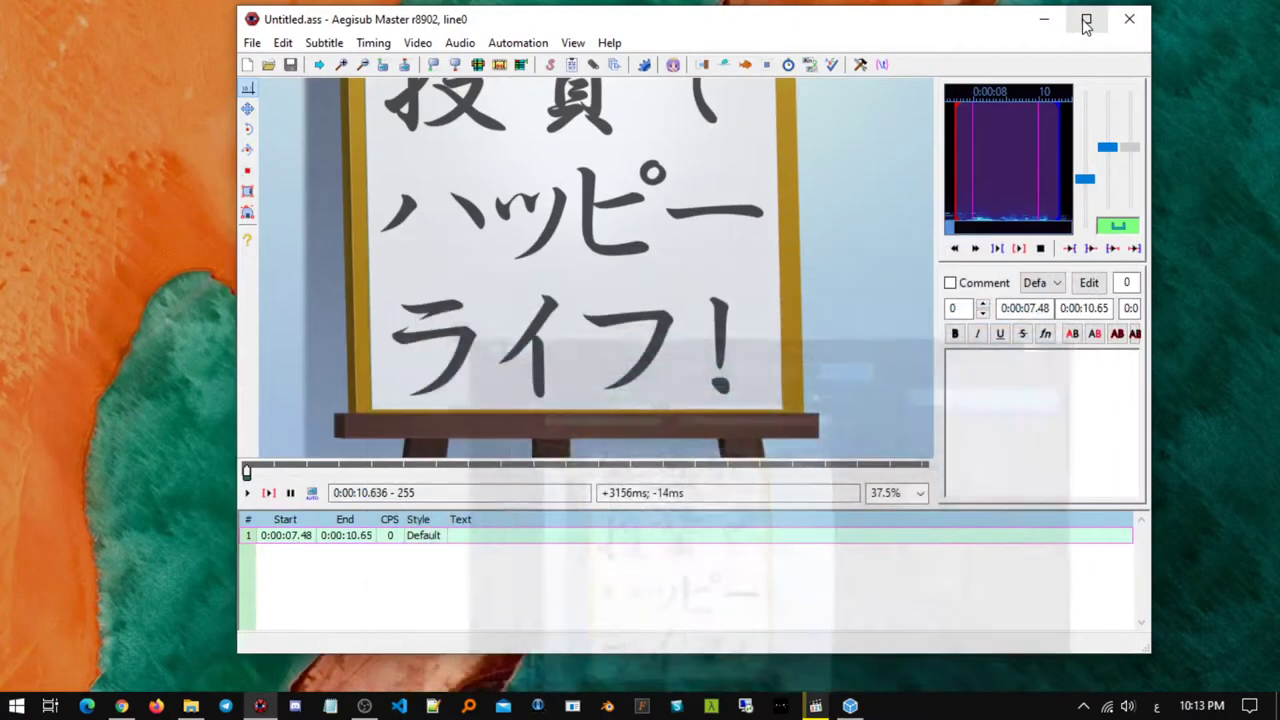
{"action": "left_click", "coordinate": [1046, 15]}
{"action": "key", "text": "super"}
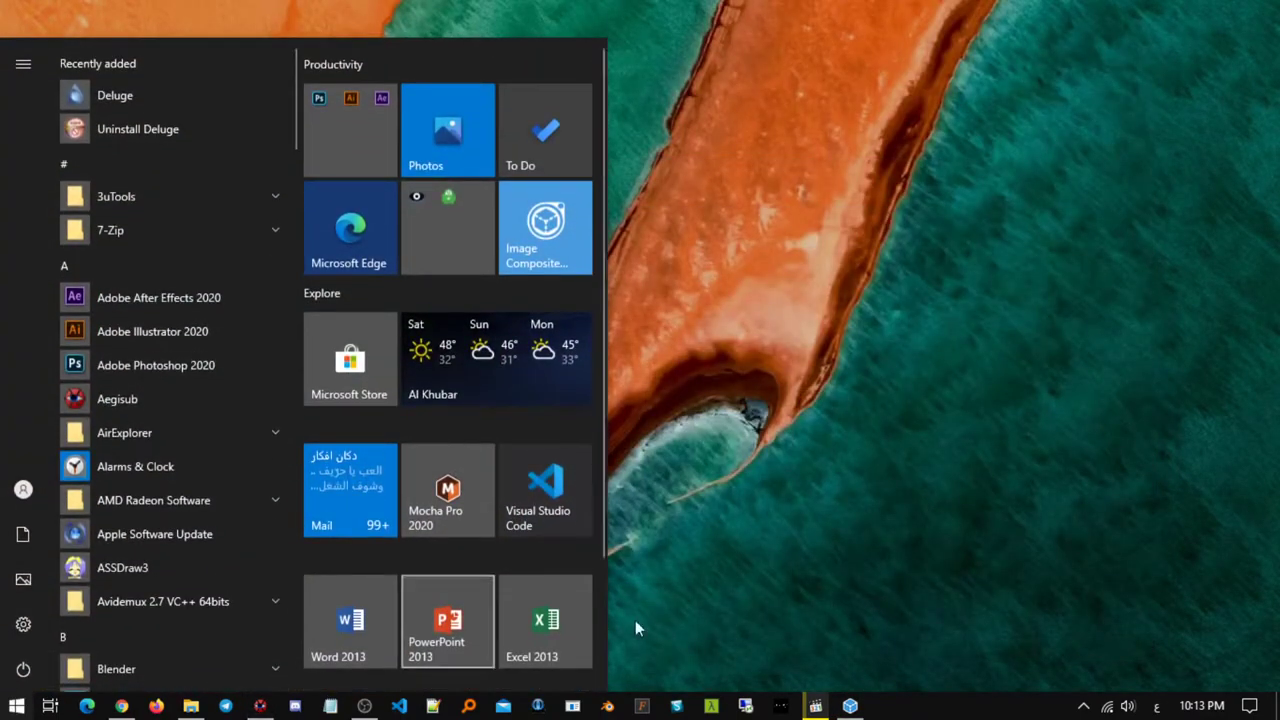
{"action": "left_click", "coordinate": [351, 134]}
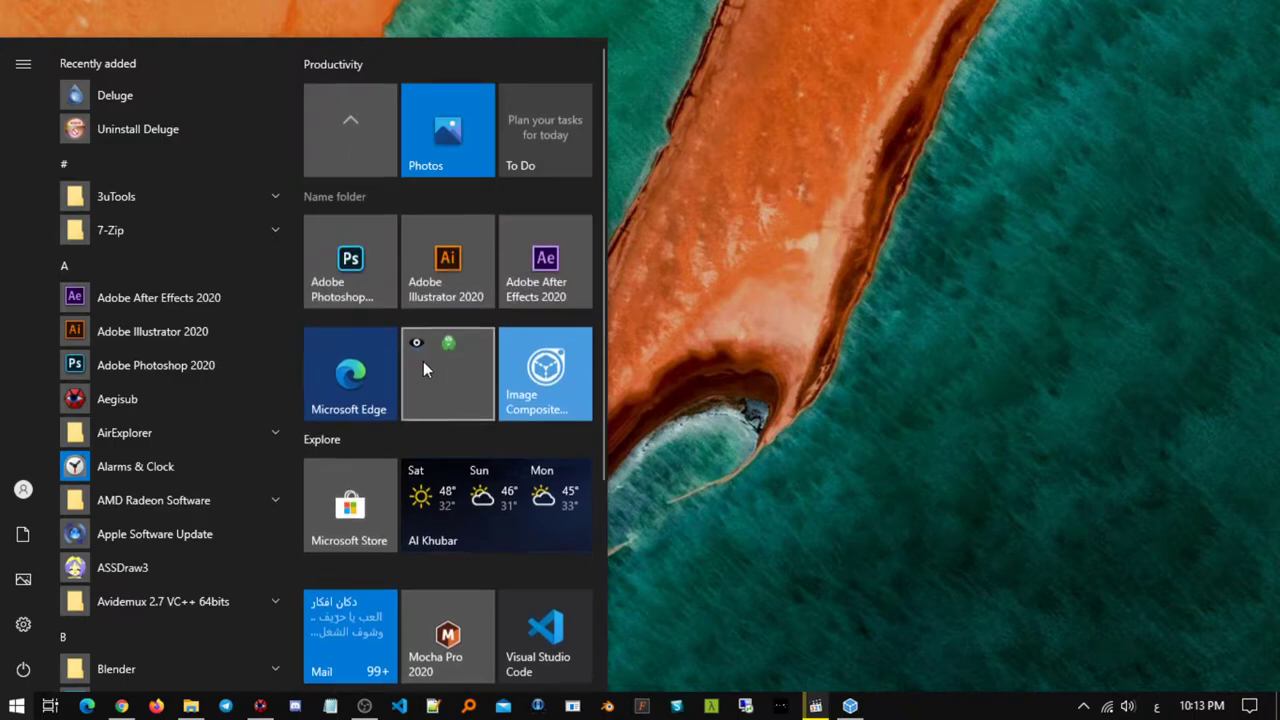
{"action": "left_click", "coordinate": [451, 284]}
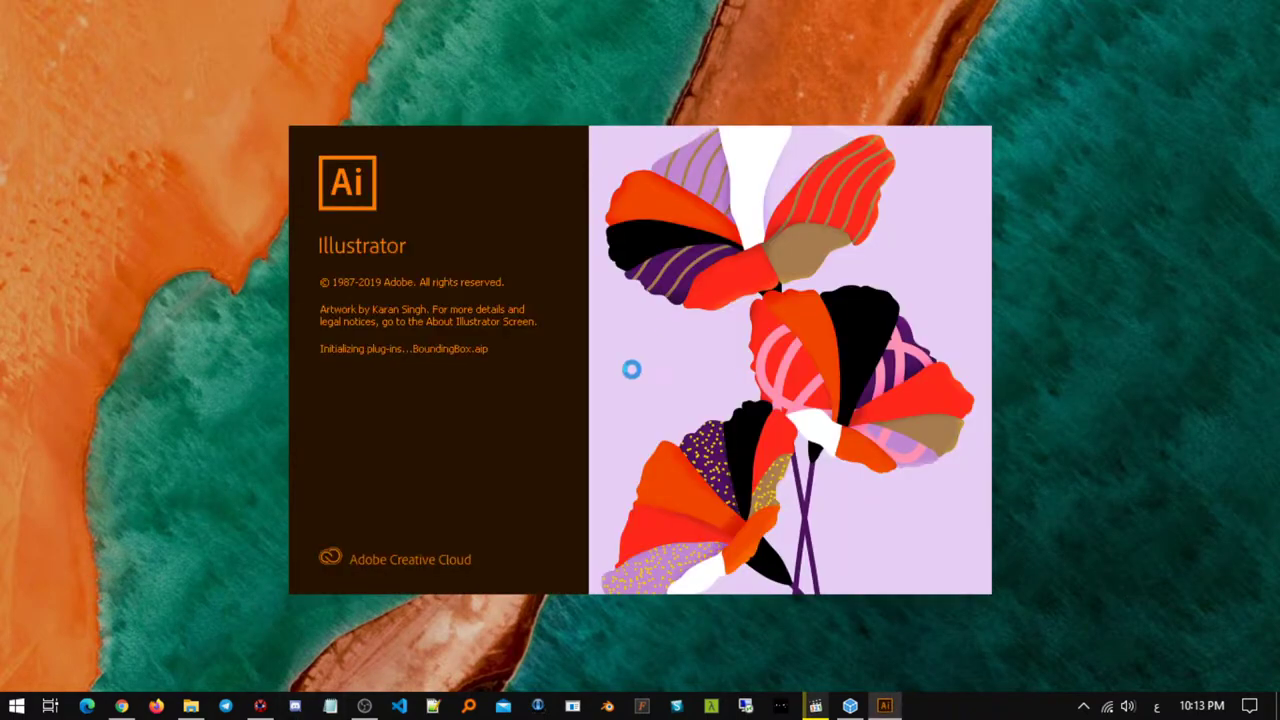
- Show the desktop icons and inspect the exported stitched image in the image viewer
{"action": "left_click", "coordinate": [260, 706]}
{"action": "right_click", "coordinate": [104, 592]}
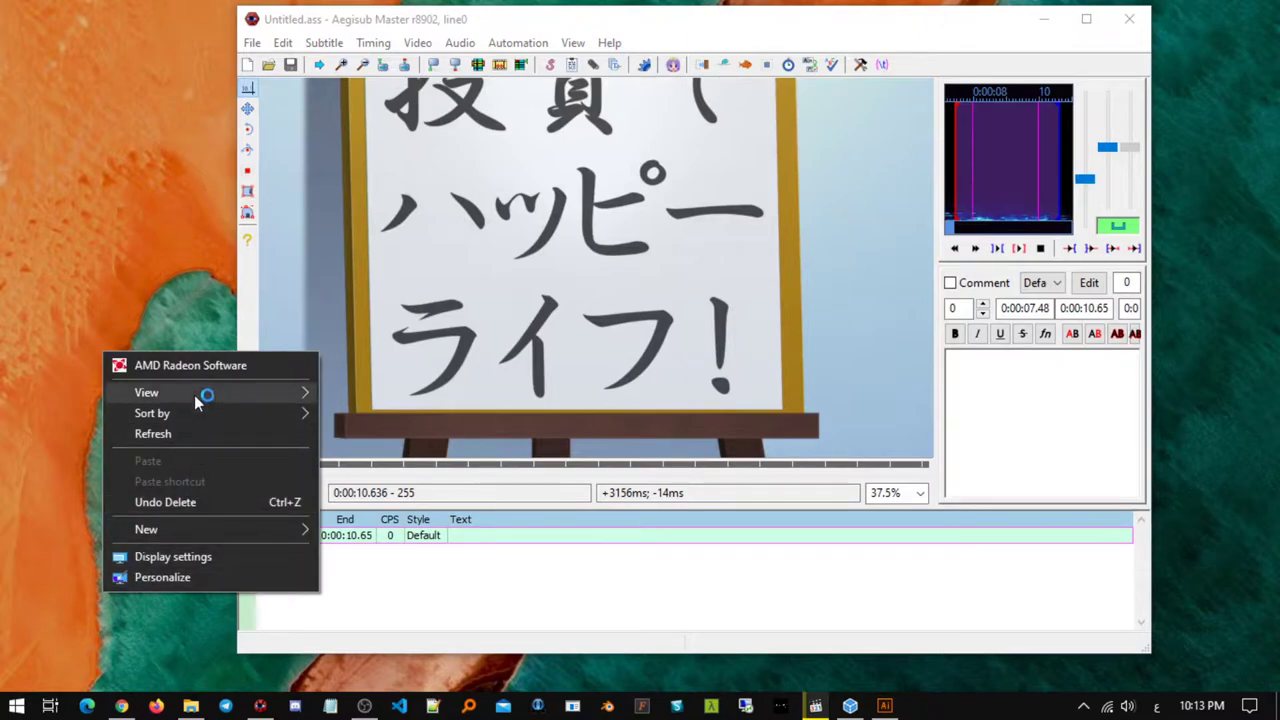
{"action": "mouse_move", "coordinate": [250, 398]}
{"action": "left_click", "coordinate": [392, 510]}
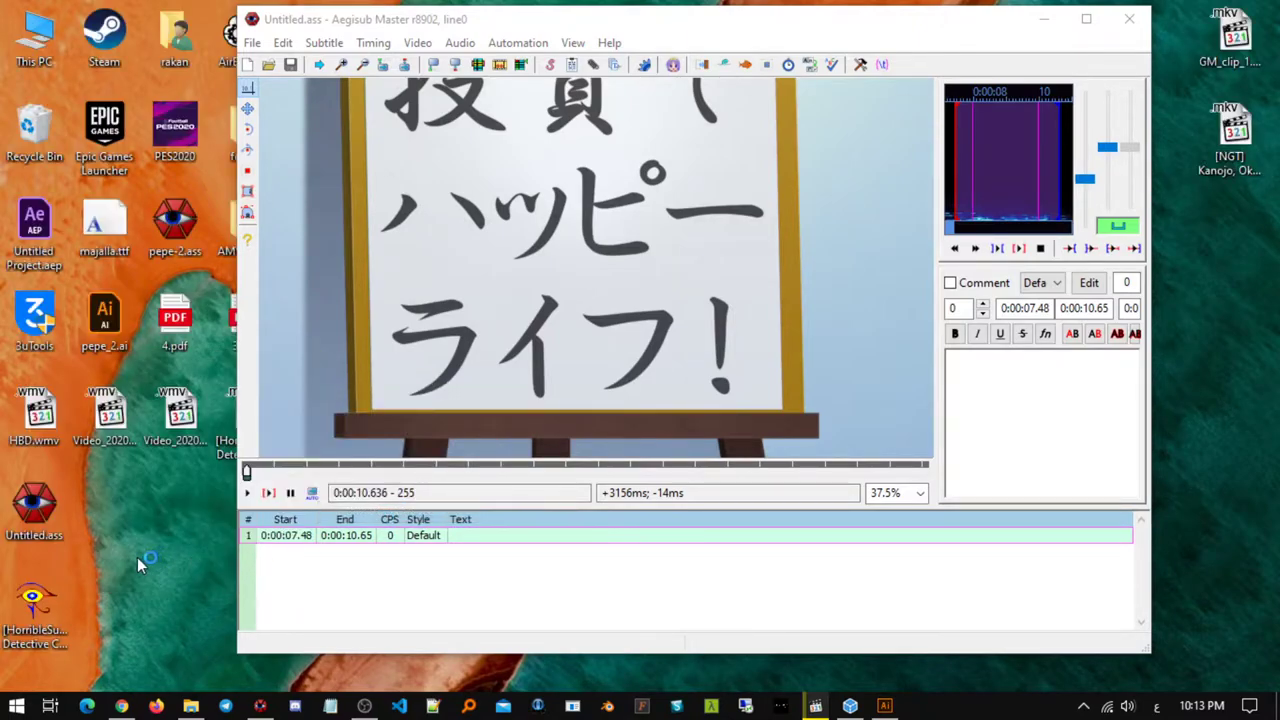
{"action": "double_click", "coordinate": [34, 598]}
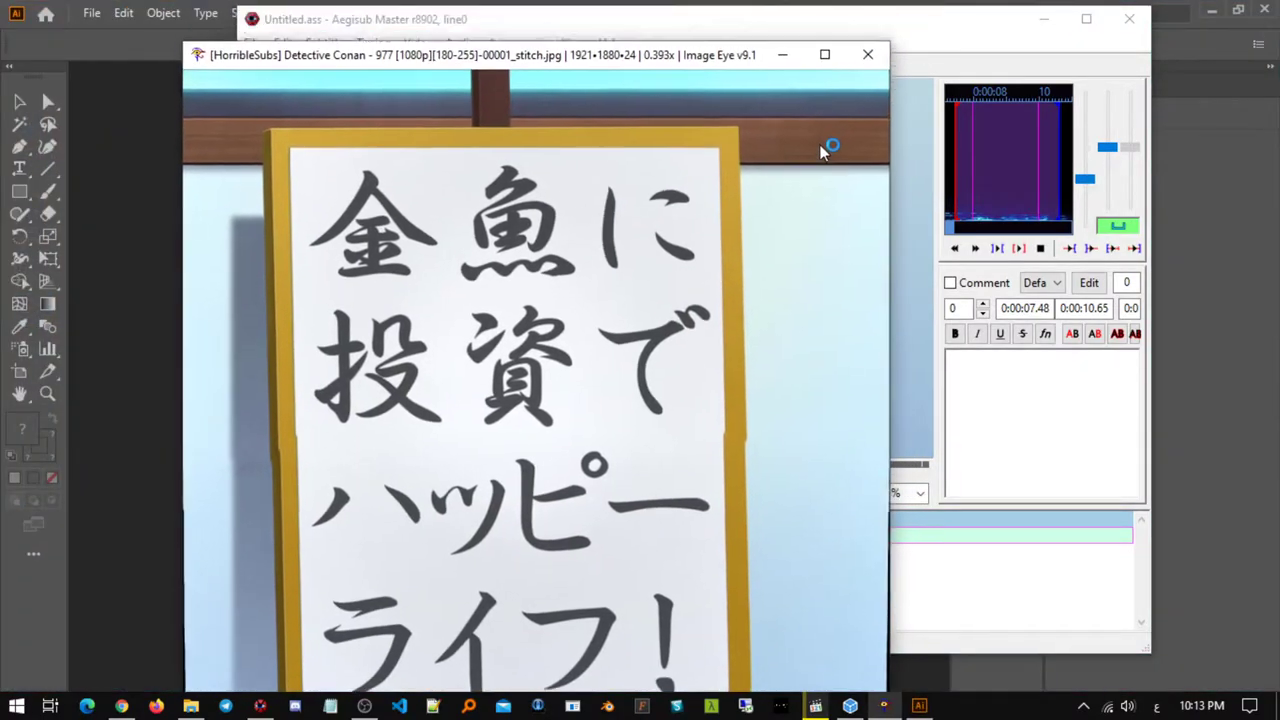
{"action": "key", "text": "Escape"}
- Return to the Stitch stage in Image Composite Editor, try a roll of 2 degrees and inspect the rotated panorama
{"action": "left_click", "coordinate": [850, 705]}
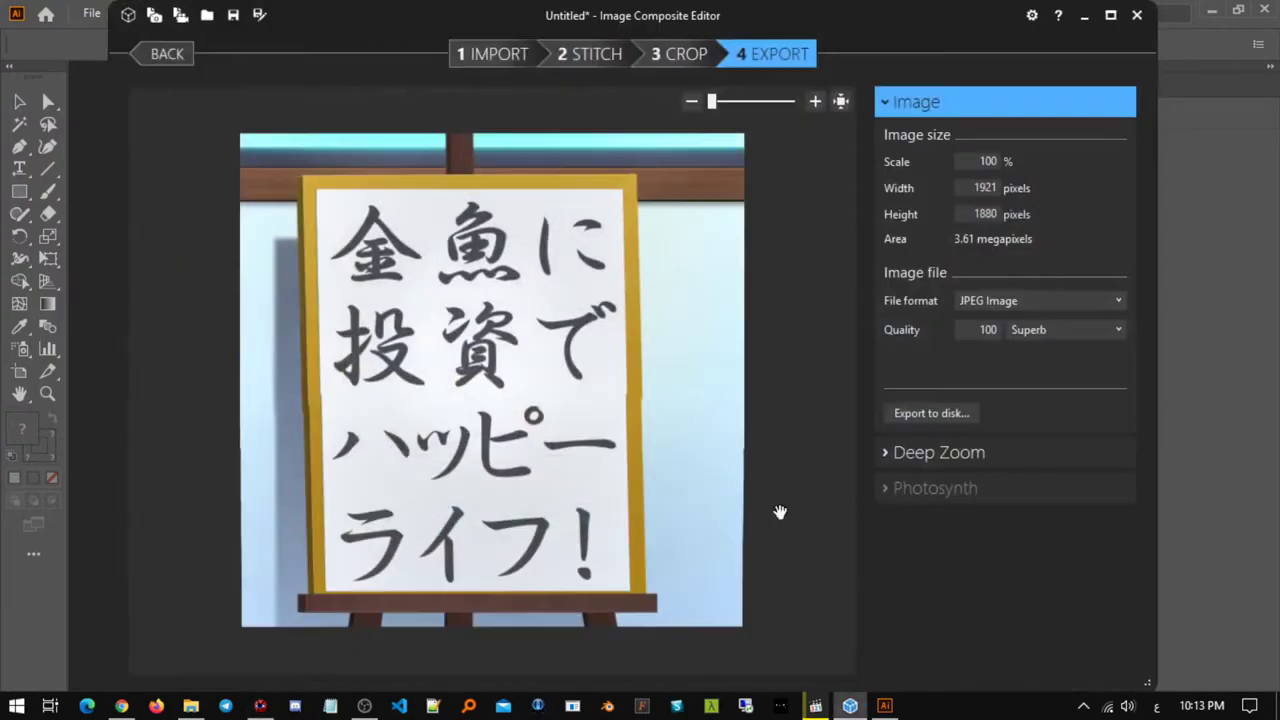
{"action": "left_click", "coordinate": [686, 60]}
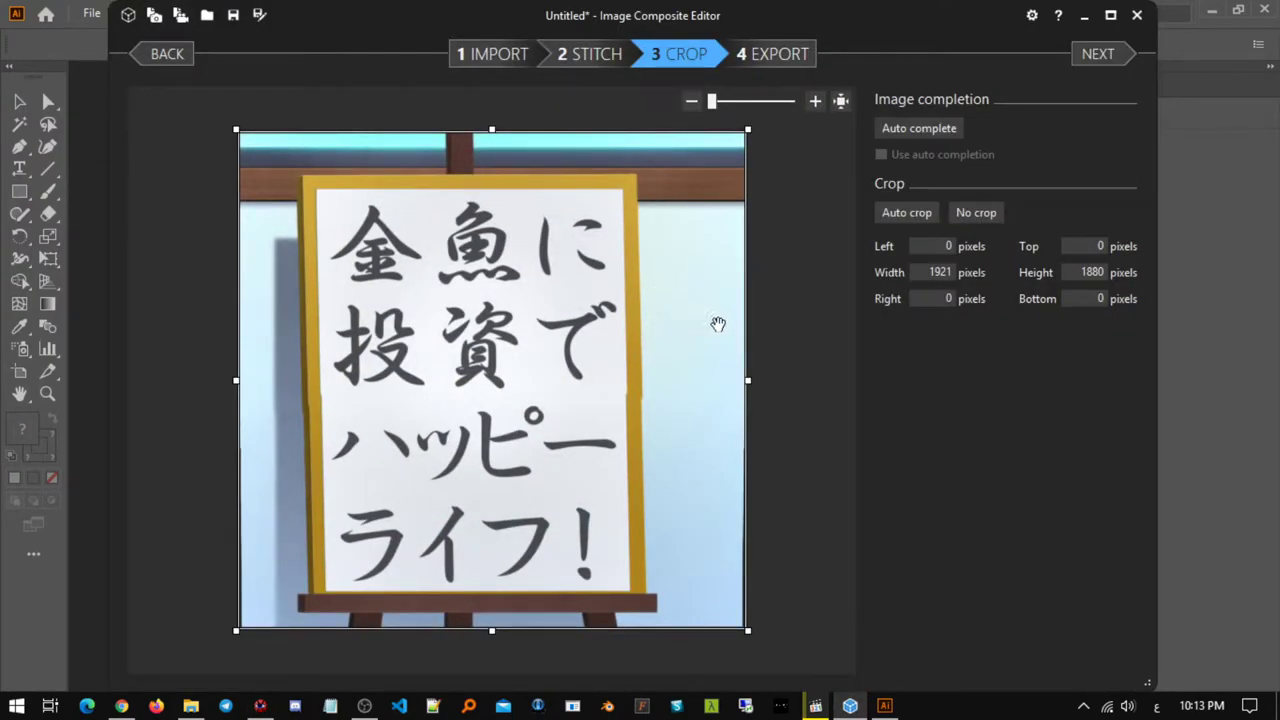
{"action": "left_click", "coordinate": [611, 64]}
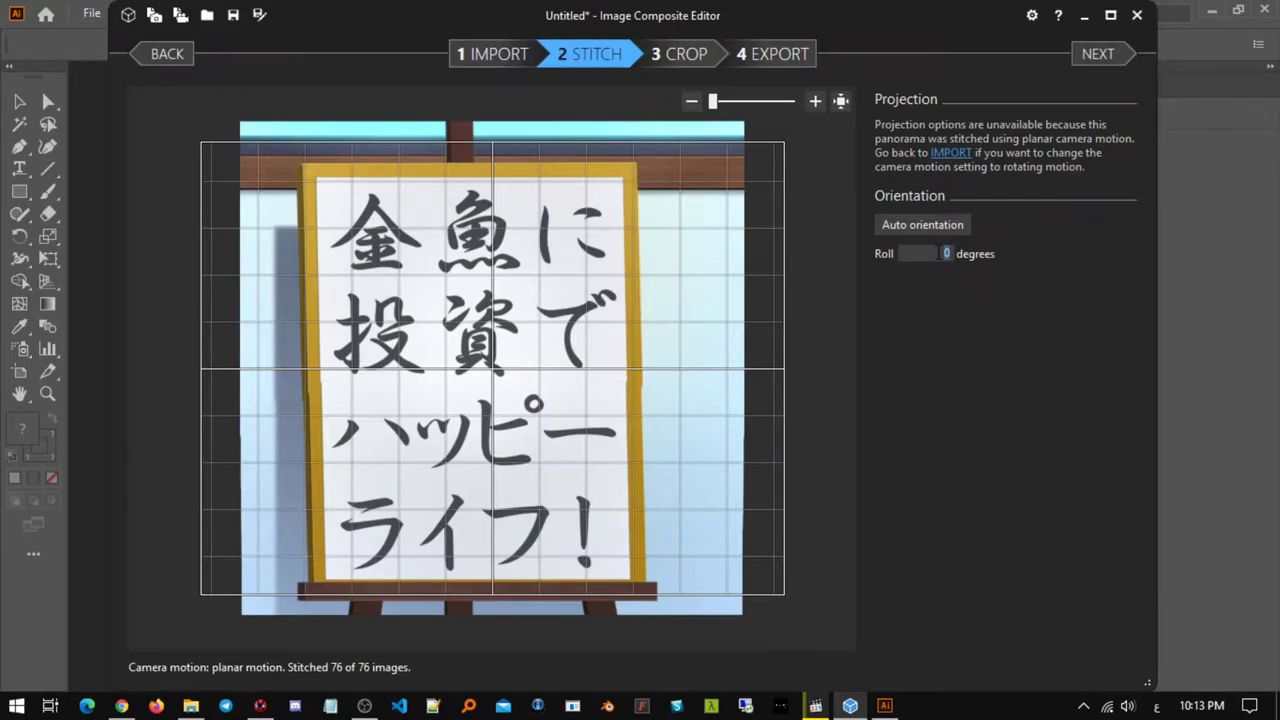
{"action": "key", "text": "Return"}
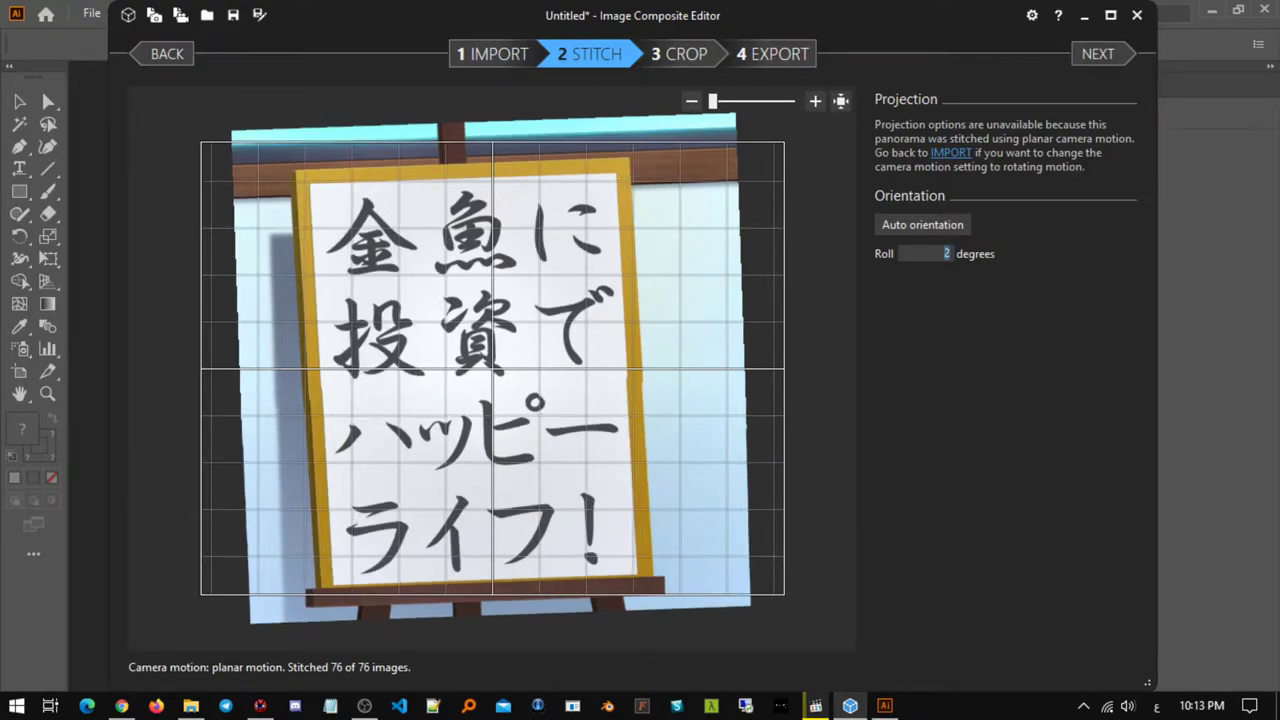
{"action": "left_click", "coordinate": [815, 101]}
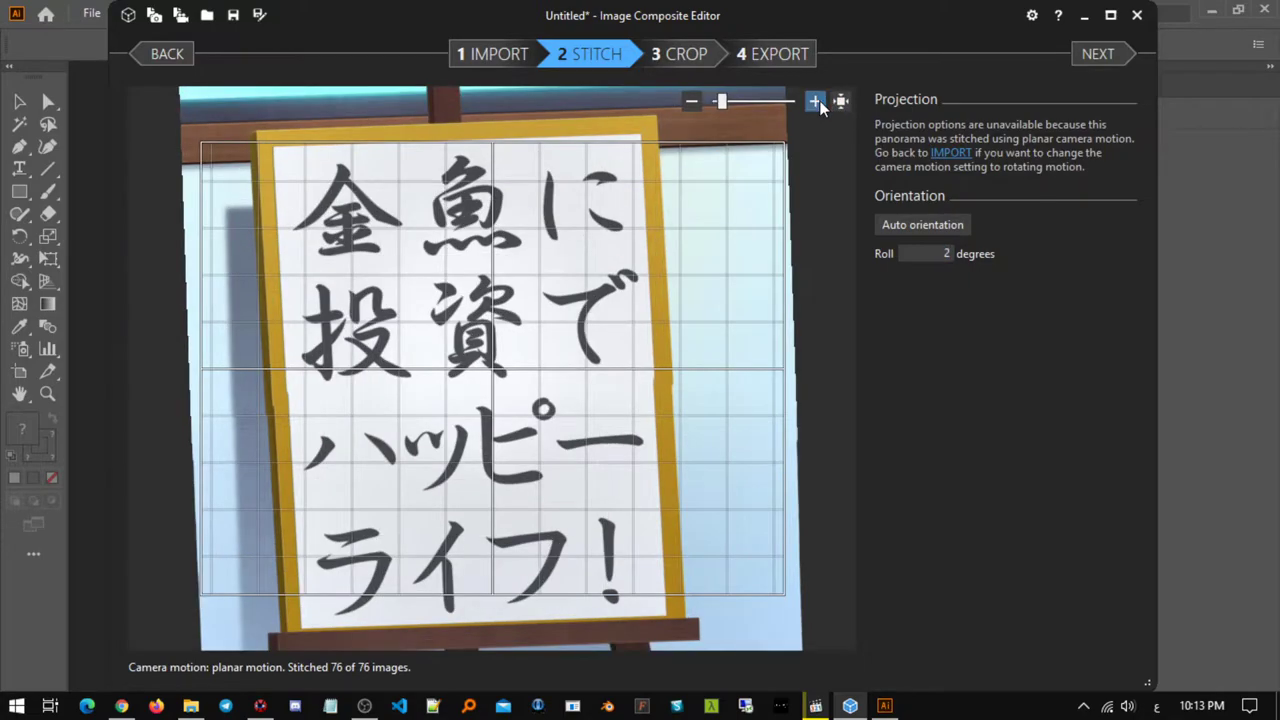
{"action": "left_click", "coordinate": [815, 101]}
{"action": "left_click", "coordinate": [691, 101]}
{"action": "left_click", "coordinate": [691, 101]}
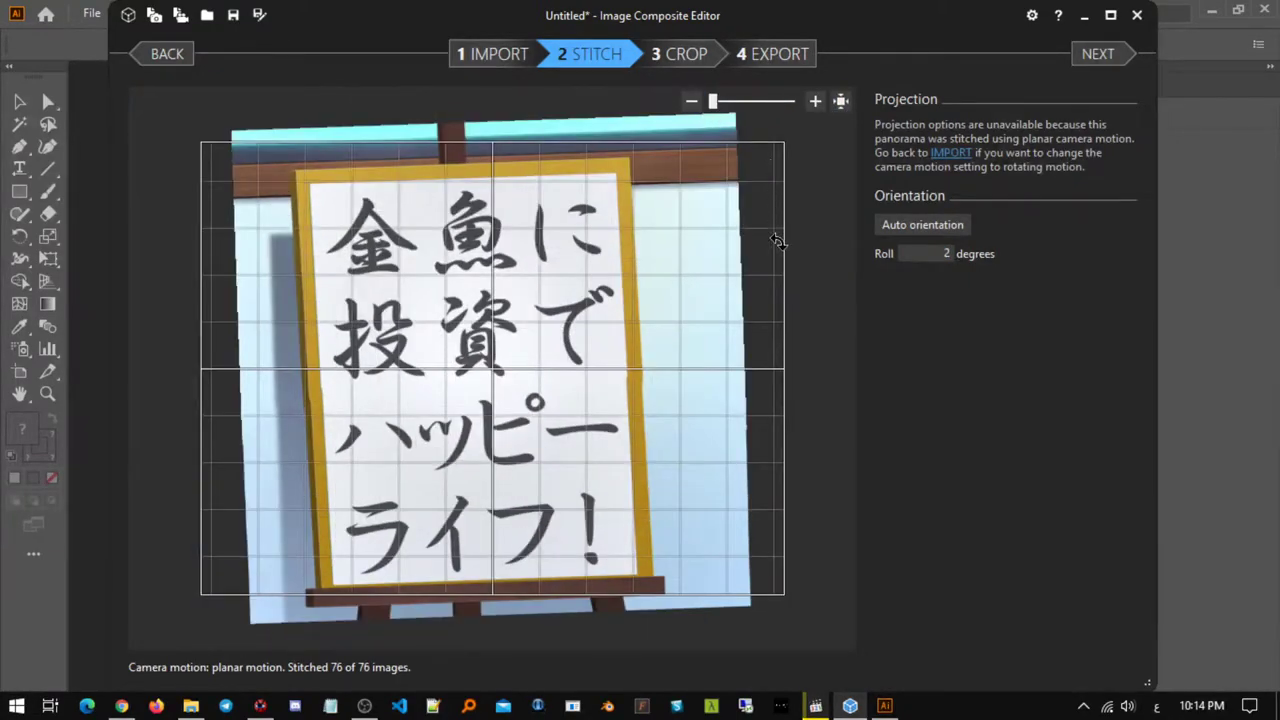
- Rotate the panorama freehand to a roll of about 0.276 degrees and reset the roll to 0 degrees
{"action": "left_click_drag", "start_coordinate": [812, 262], "coordinate": [817, 271]}
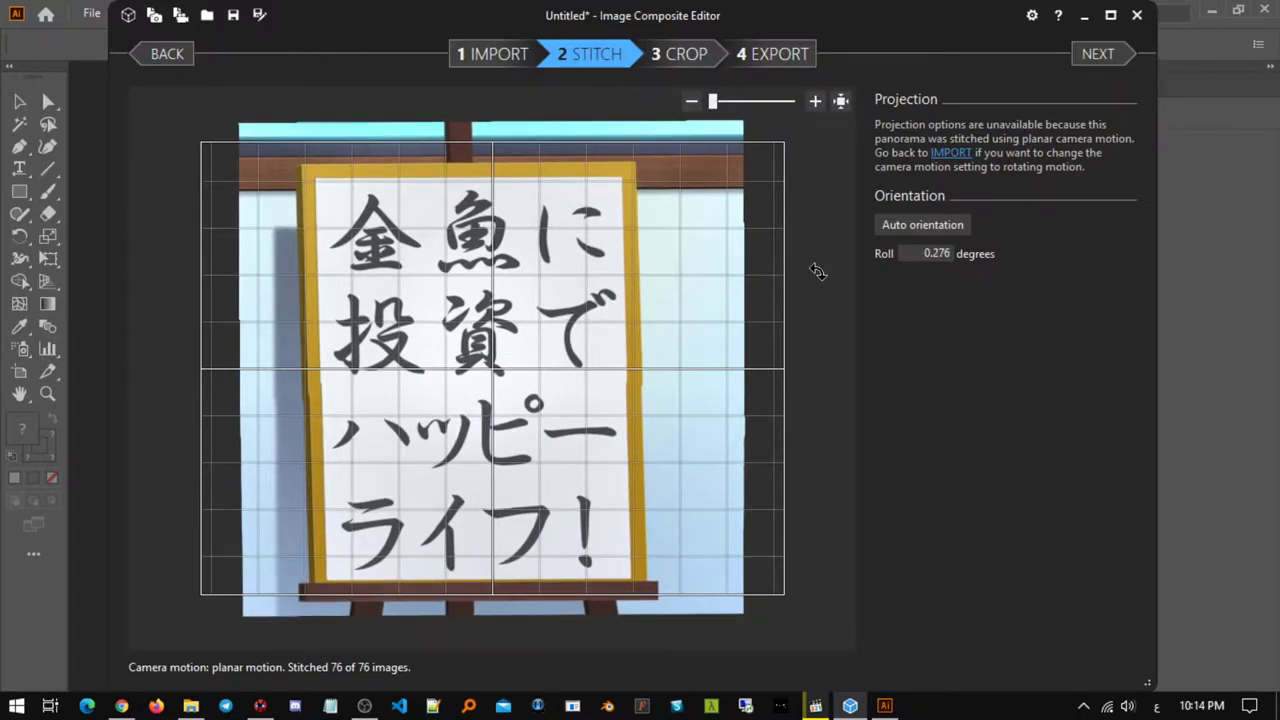
{"action": "left_click", "coordinate": [914, 257]}
{"action": "type", "text": "0"}
{"action": "left_click", "coordinate": [950, 229]}
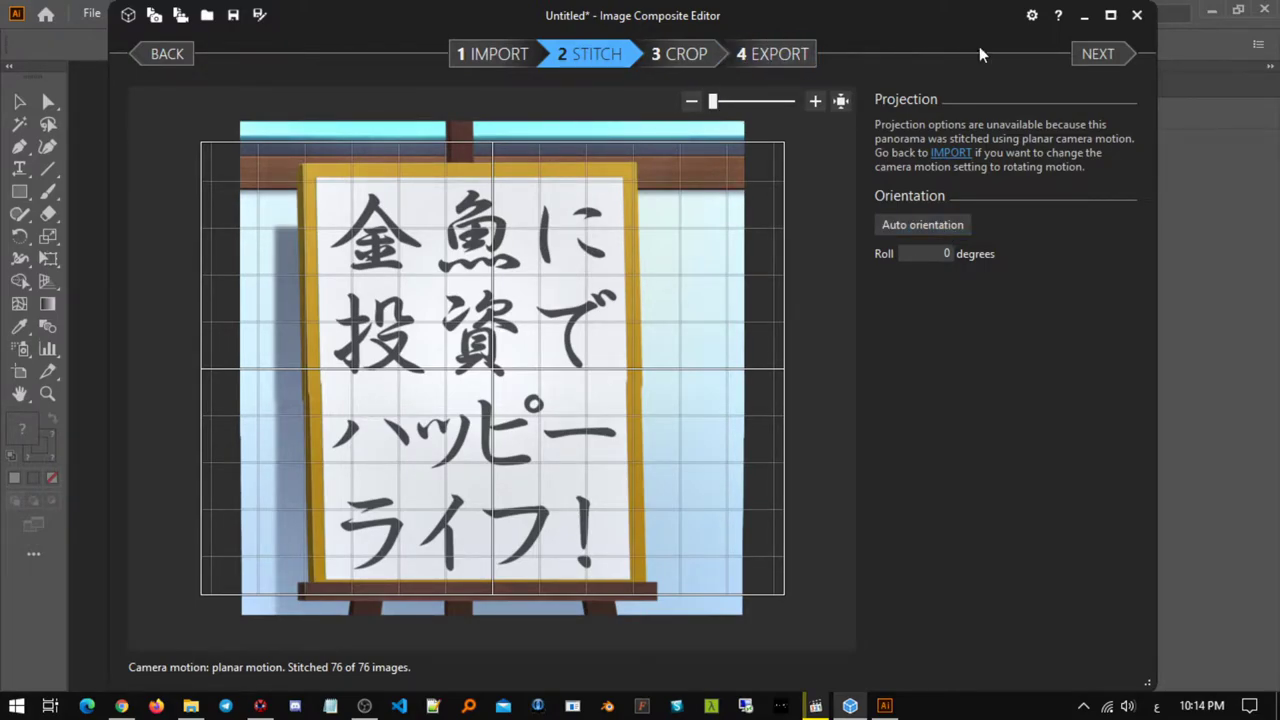
- Switch to Illustrator and open the stitched image "[HorribleSubs] Detective Conan - 977 [1080p][180-255]-00001_stitch.jpg" as a document
{"action": "left_click", "coordinate": [1084, 15]}
{"action": "left_click", "coordinate": [156, 400]}
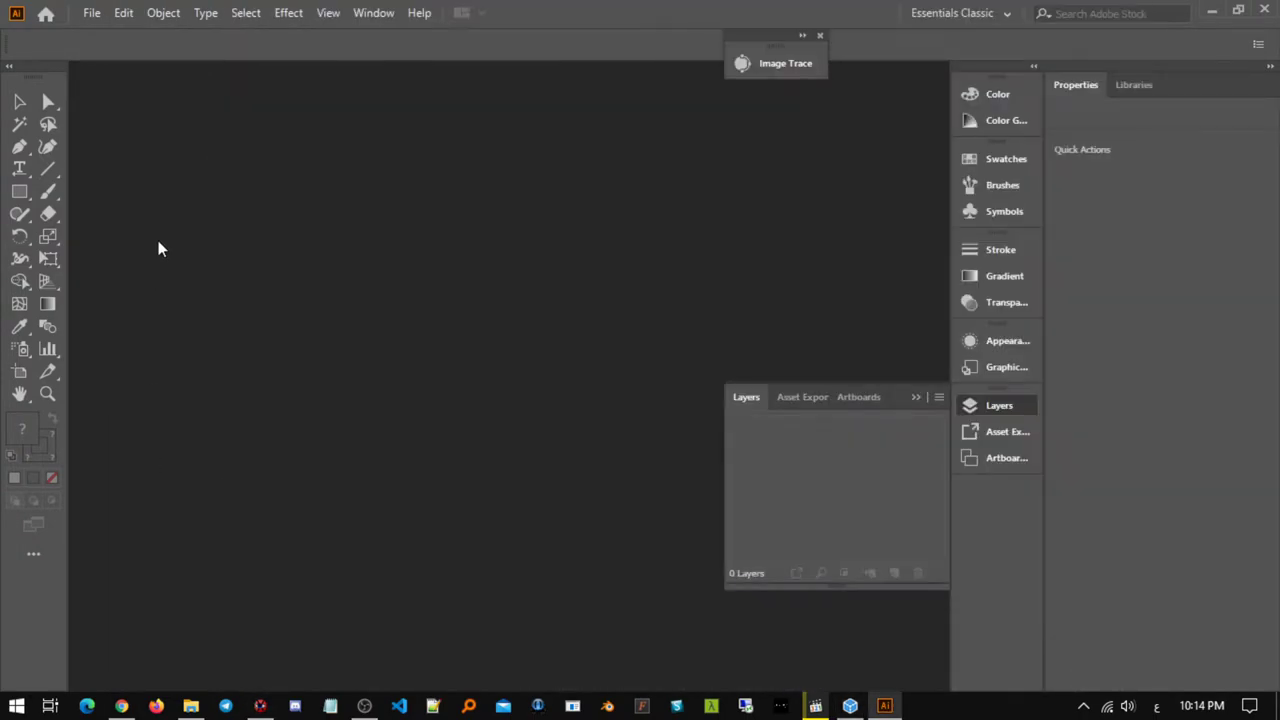
{"action": "left_click", "coordinate": [92, 13]}
{"action": "left_click", "coordinate": [128, 76]}
{"action": "double_click", "coordinate": [561, 328]}
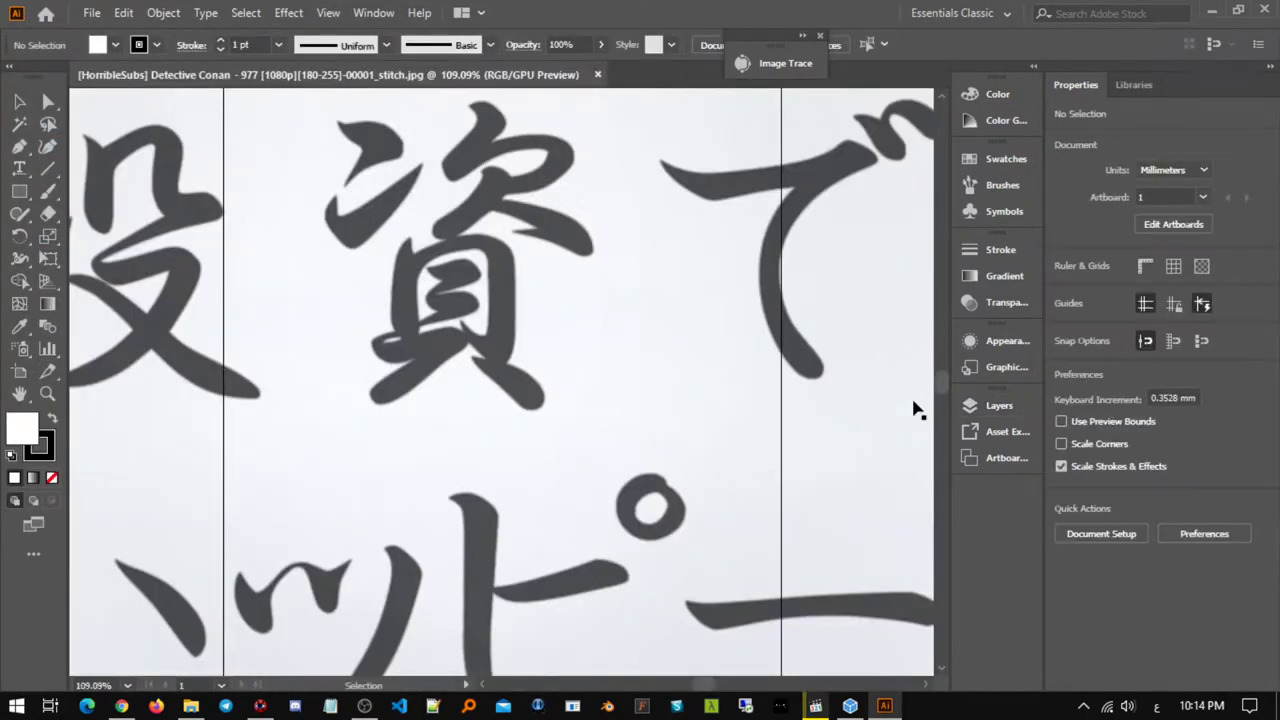
{"action": "key", "text": "ctrl+0"}
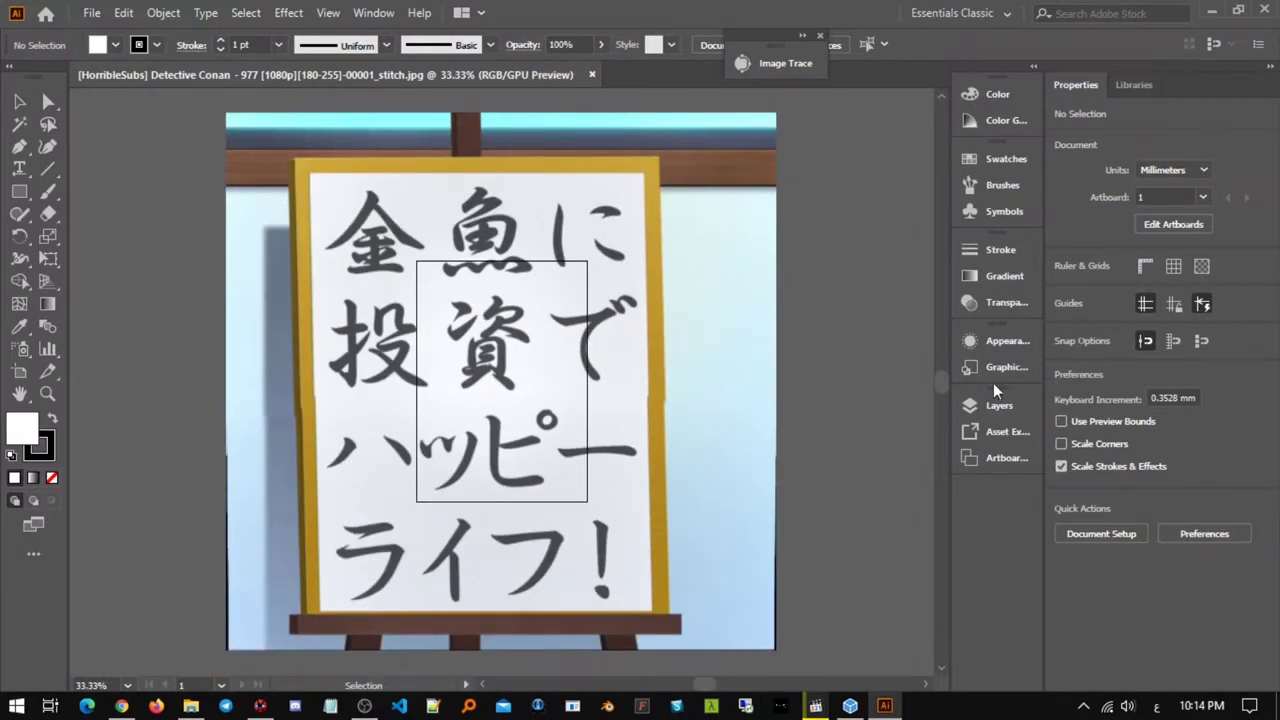
- Draw a closed four-corner path with the Pen tool along the edges of the sign's white paper area
{"action": "left_click", "coordinate": [19, 146]}
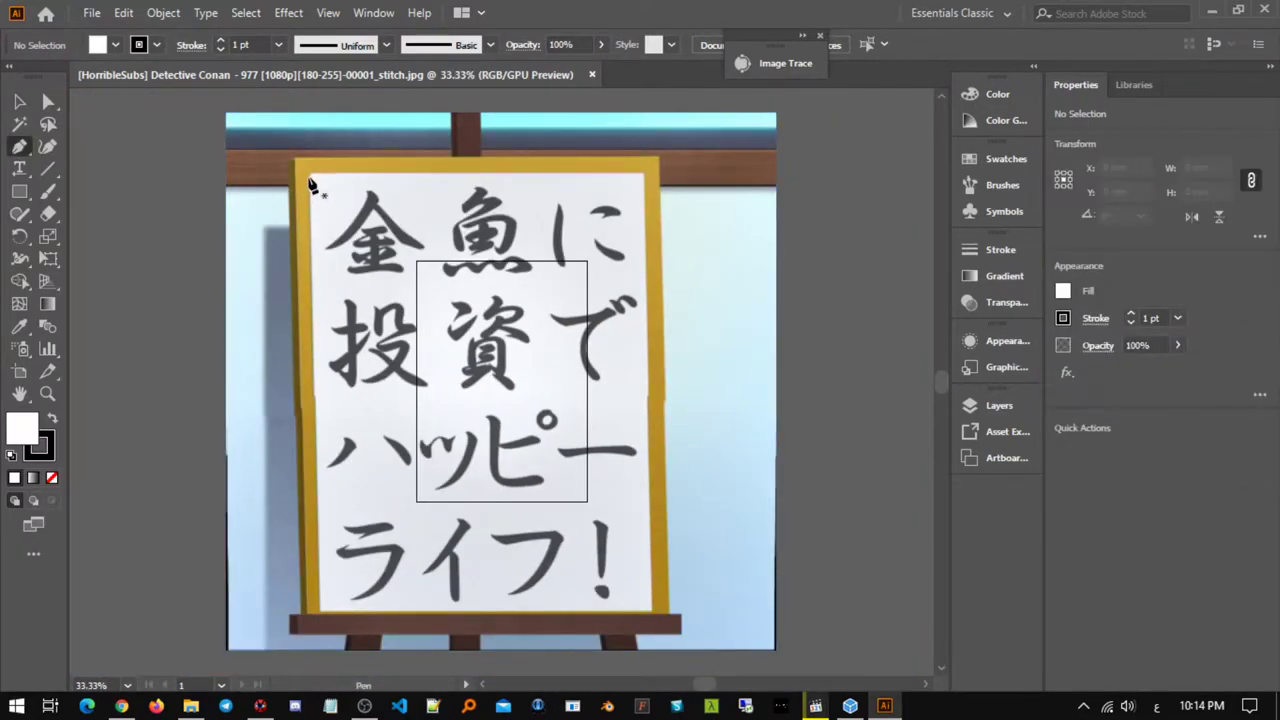
{"action": "left_click", "coordinate": [311, 174]}
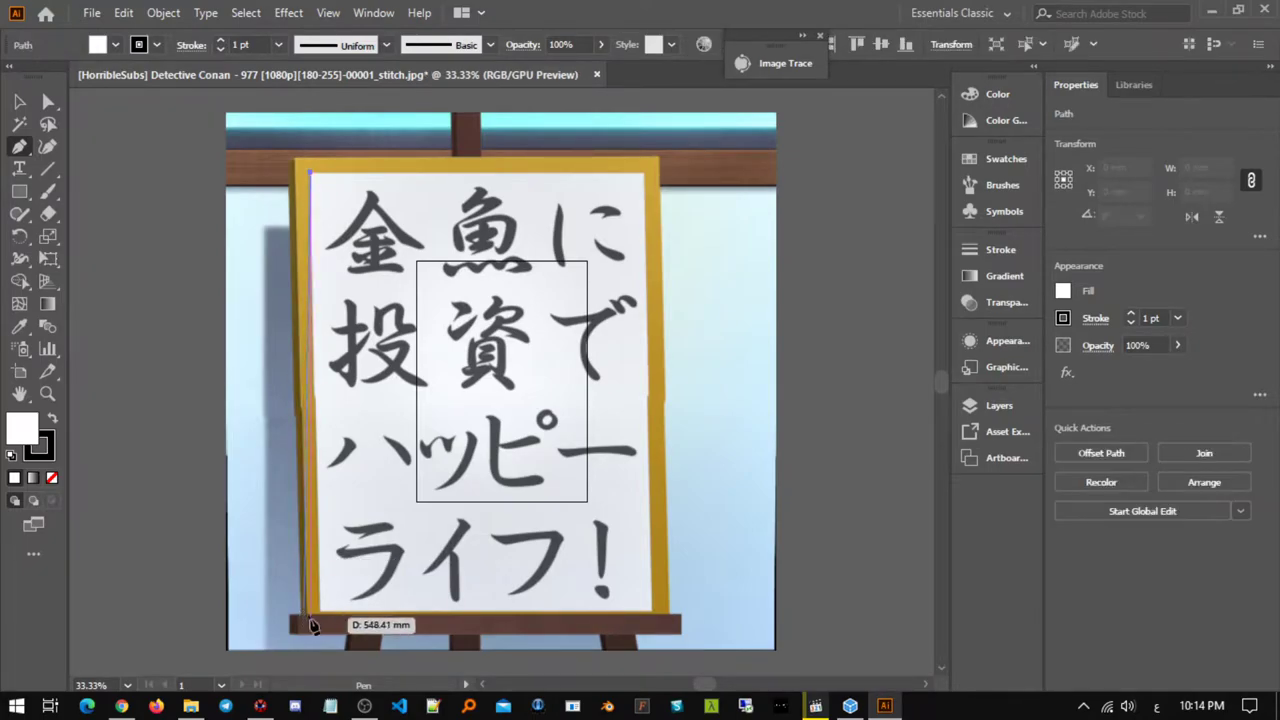
{"action": "left_click", "coordinate": [321, 612]}
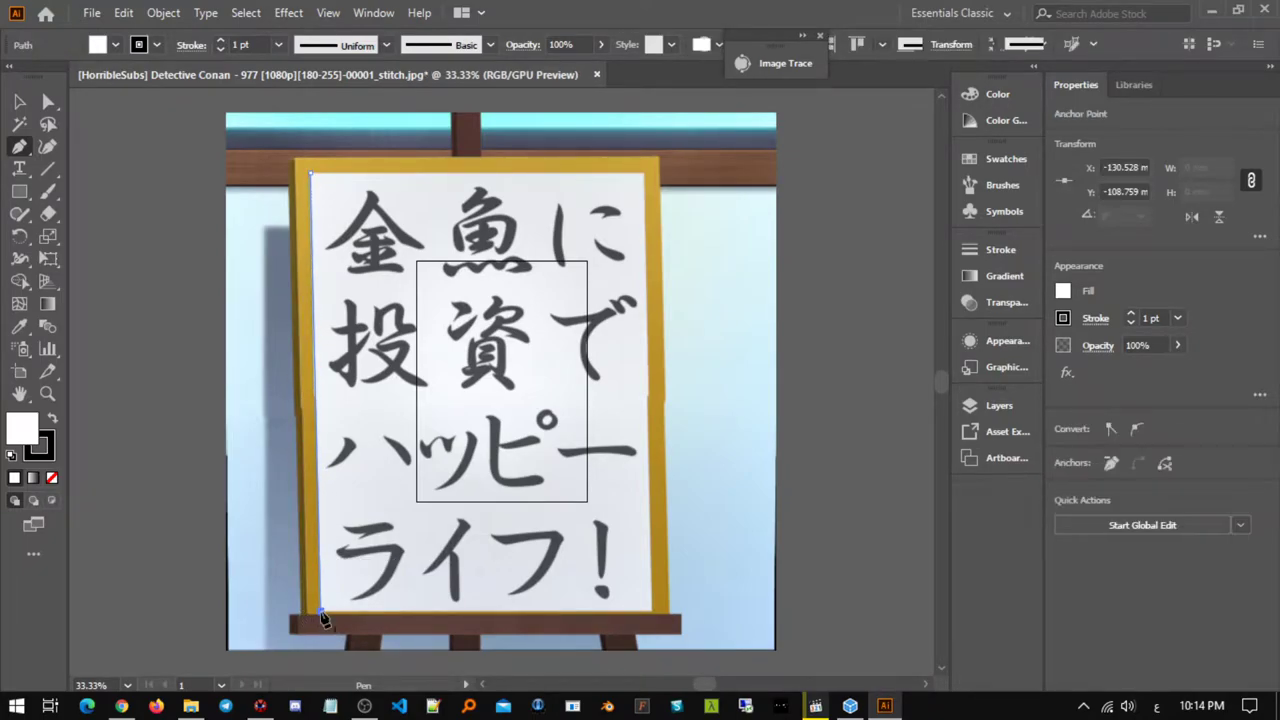
{"action": "left_click", "coordinate": [650, 611]}
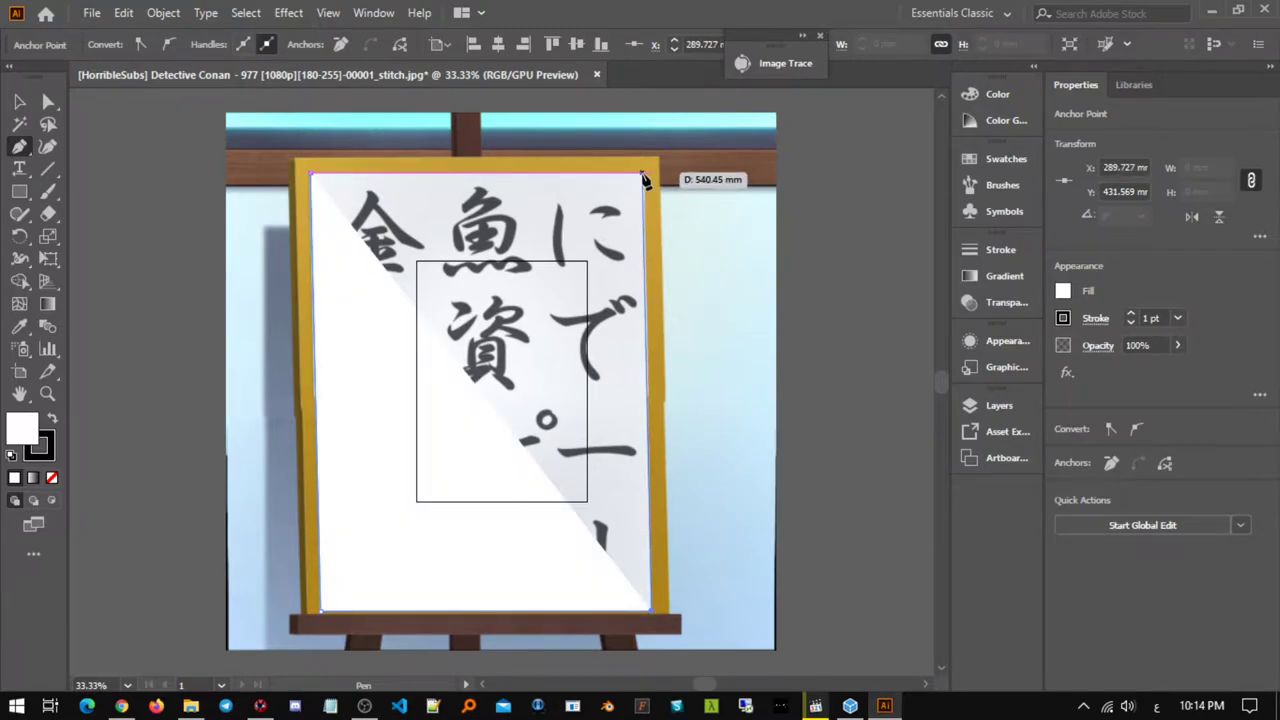
{"action": "left_click", "coordinate": [643, 174]}
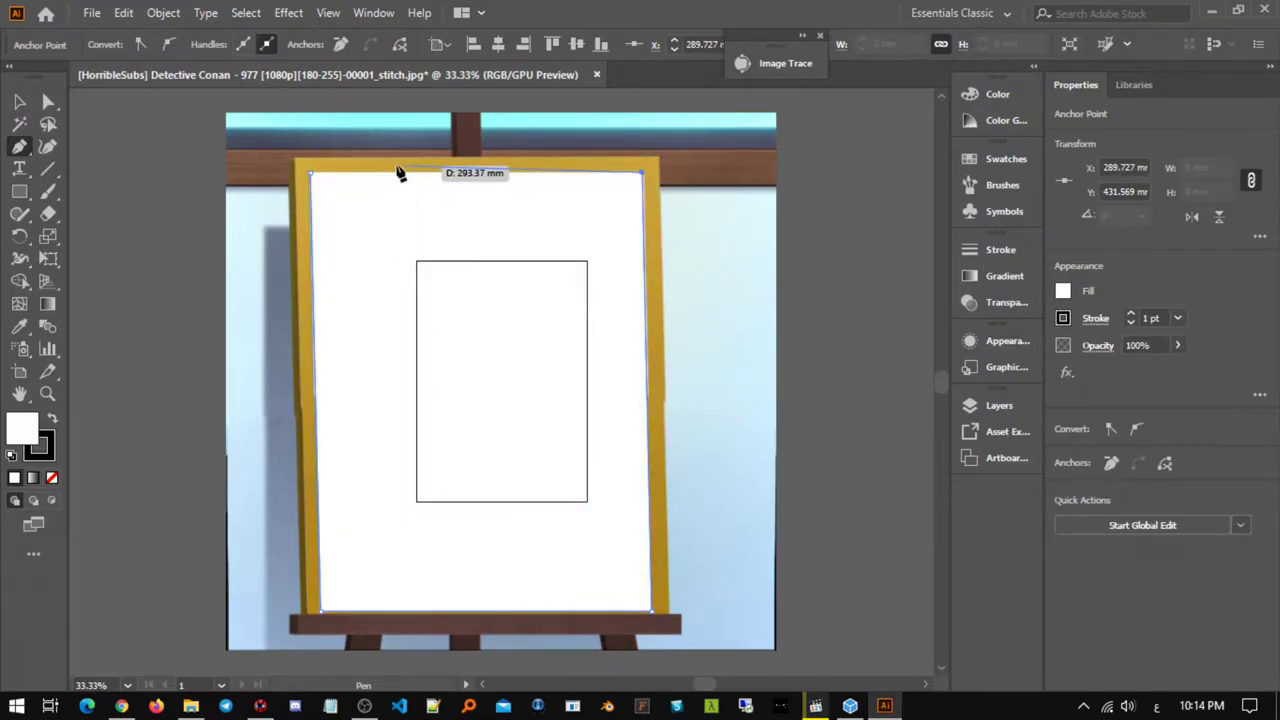
{"action": "left_click", "coordinate": [312, 175]}
{"action": "key", "text": "v"}
{"action": "left_click", "coordinate": [851, 283]}
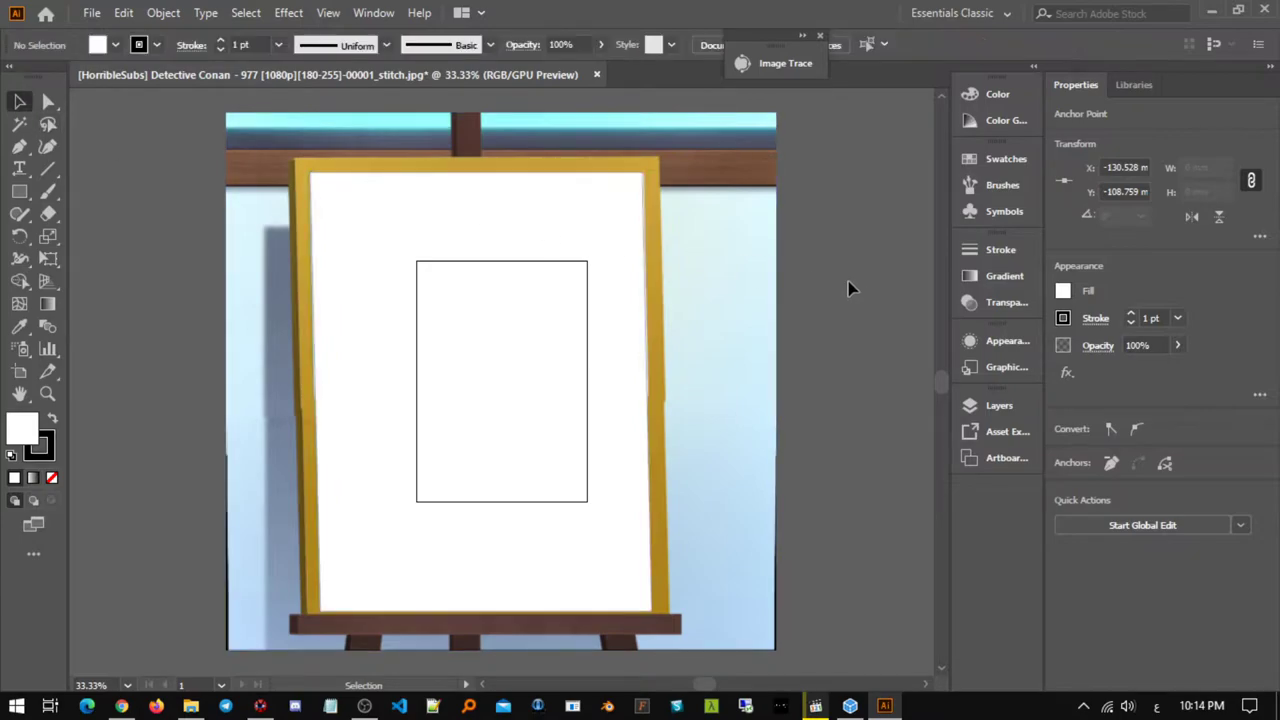
- Move the white shape off the sign and give it the paper colour sampled between the second and third character rows
{"action": "left_click_drag", "start_coordinate": [563, 329], "coordinate": [859, 329]}
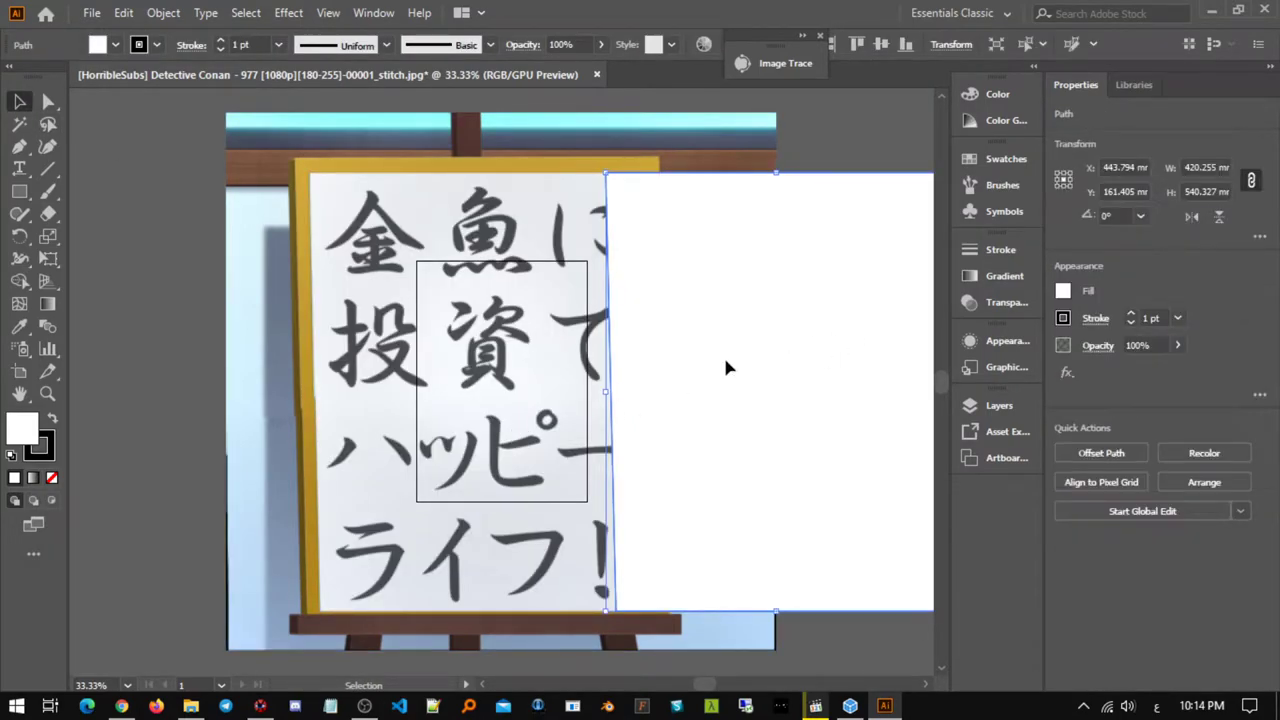
{"action": "left_click_drag", "start_coordinate": [720, 366], "coordinate": [823, 355]}
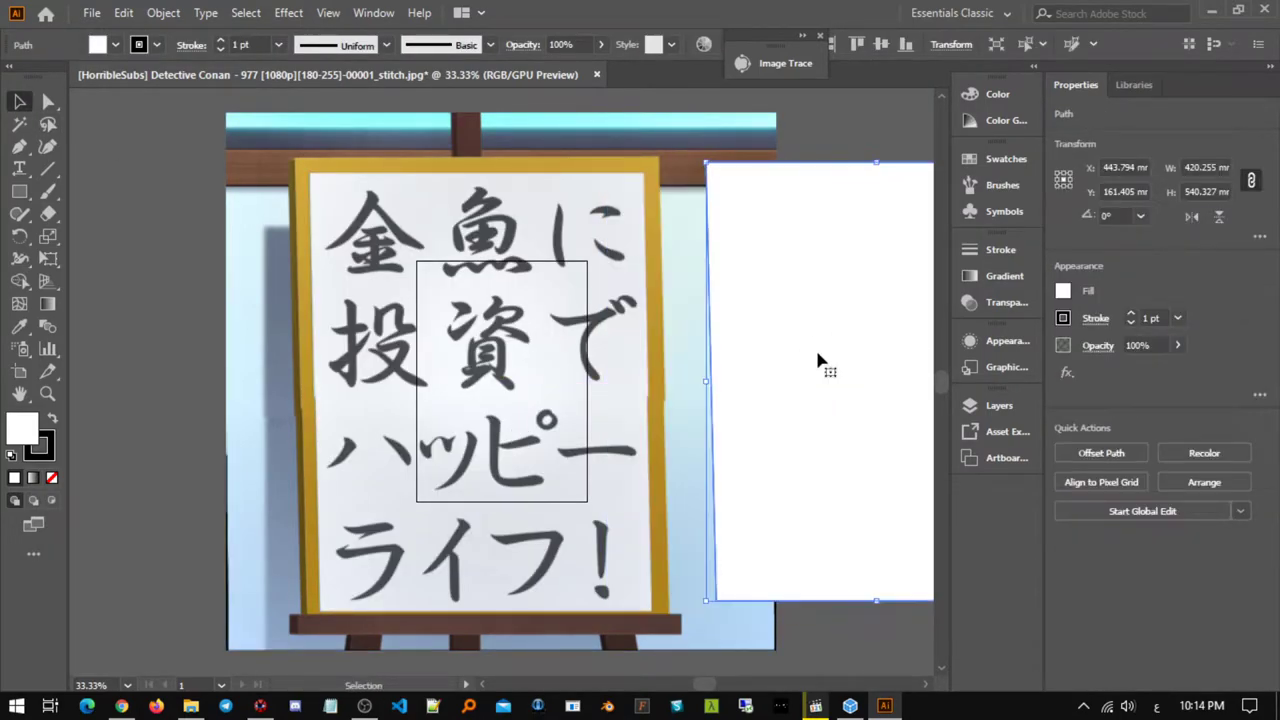
{"action": "left_click", "coordinate": [29, 326]}
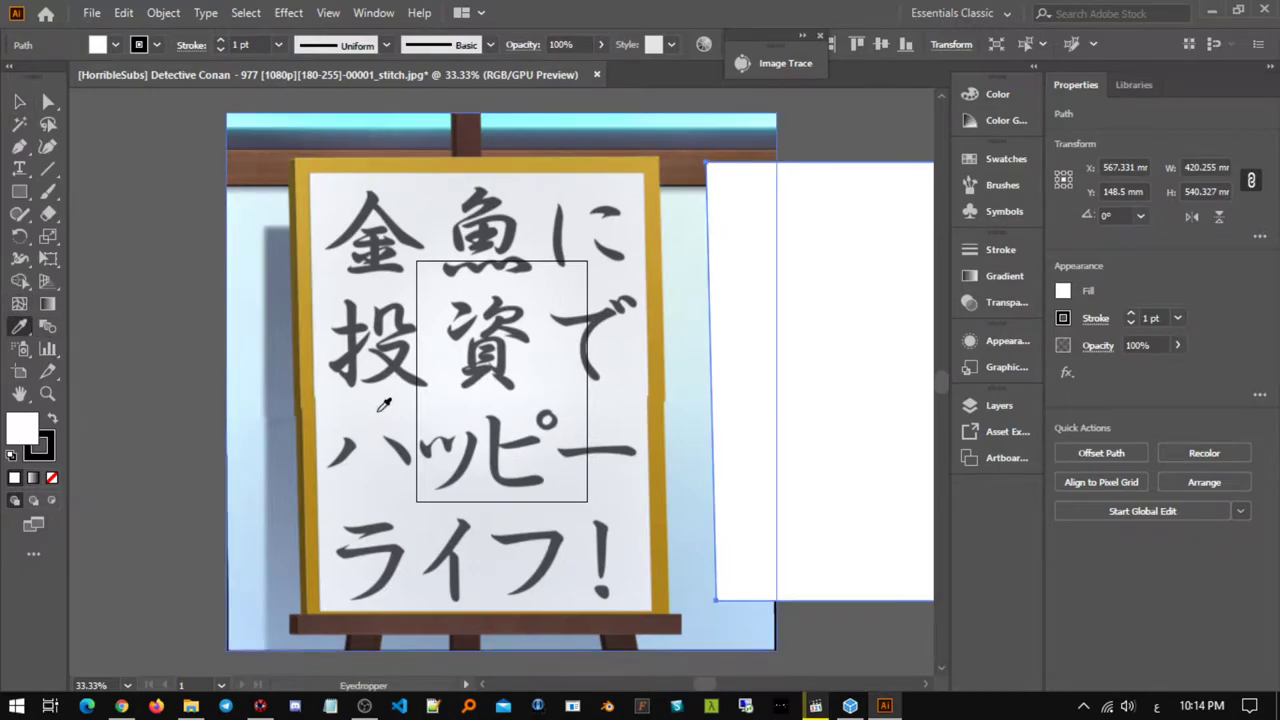
{"action": "left_click", "coordinate": [379, 412]}
{"action": "left_click", "coordinate": [20, 101]}
{"action": "left_click", "coordinate": [245, 368]}
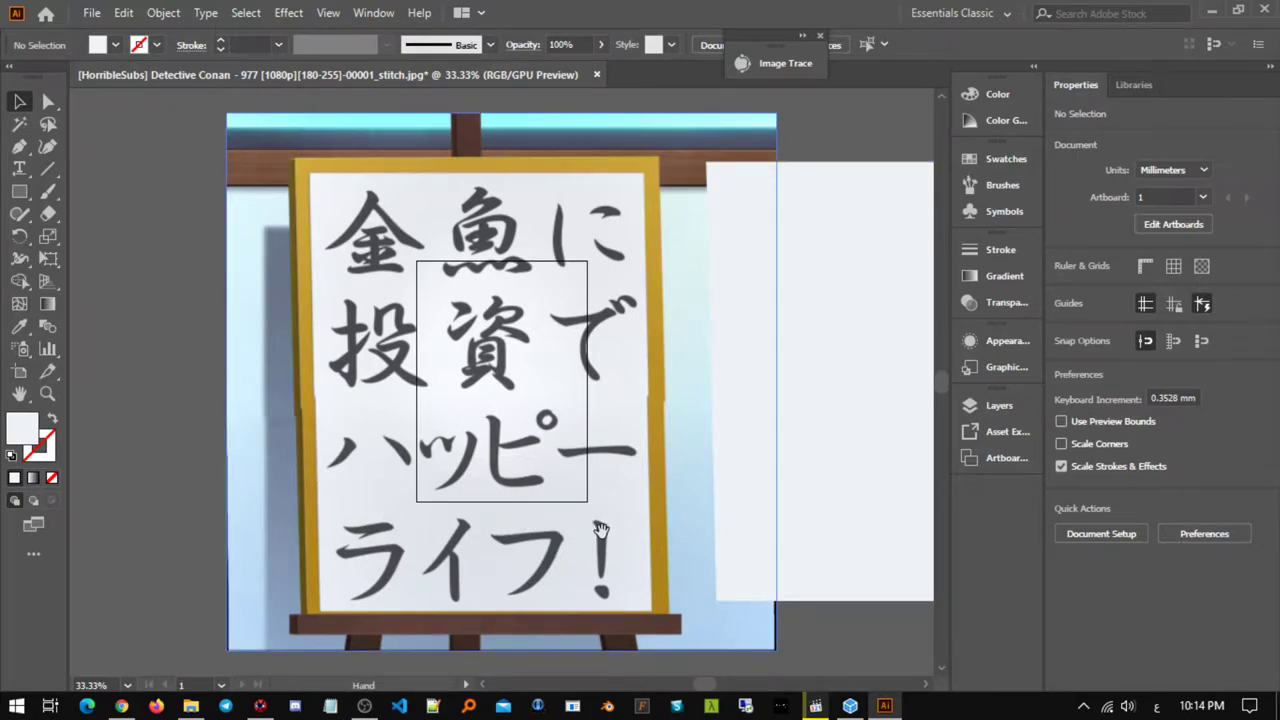
- Move the filled shape farther away from the sign and select it
{"action": "scroll", "coordinate": [833, 300], "scroll_direction": "right", "scroll_amount": 5}
{"action": "scroll", "coordinate": [833, 300], "scroll_direction": "down", "scroll_amount": 1}
{"action": "left_click_drag", "start_coordinate": [554, 457], "coordinate": [717, 396]}
{"action": "left_click", "coordinate": [810, 415]}
- Recolour the shape with the paper tone sampled beside the bottom row of characters
{"action": "left_click", "coordinate": [19, 326]}
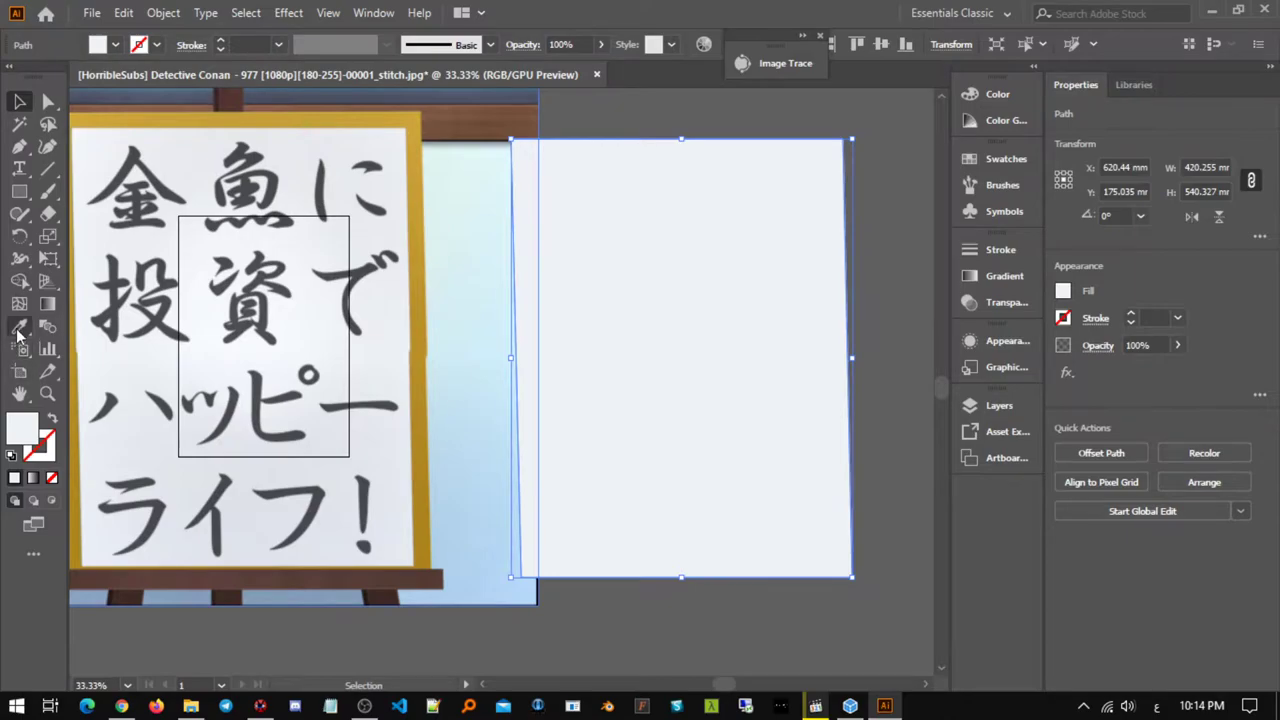
{"action": "left_click", "coordinate": [260, 524]}
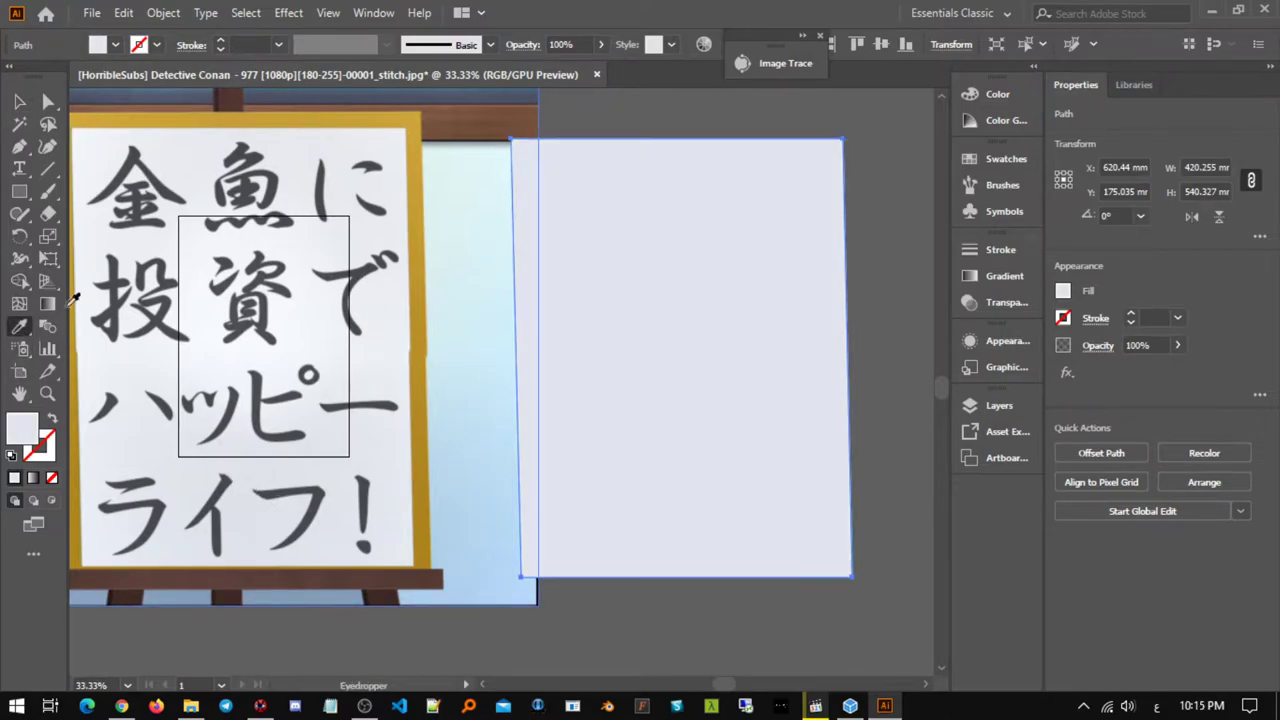
{"action": "left_click", "coordinate": [21, 102]}
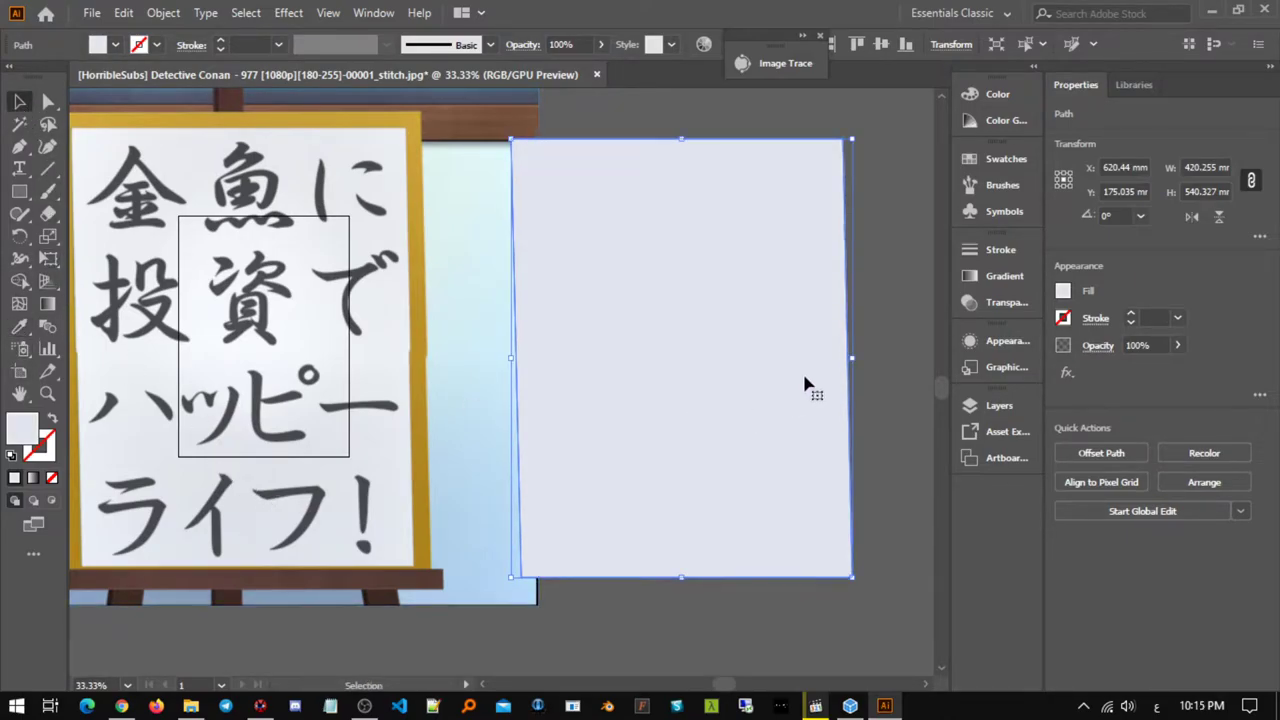
- Apply a white-to-black linear gradient to the shape and run it vertically from its upper to its lower edge
{"action": "left_click", "coordinate": [47, 303]}
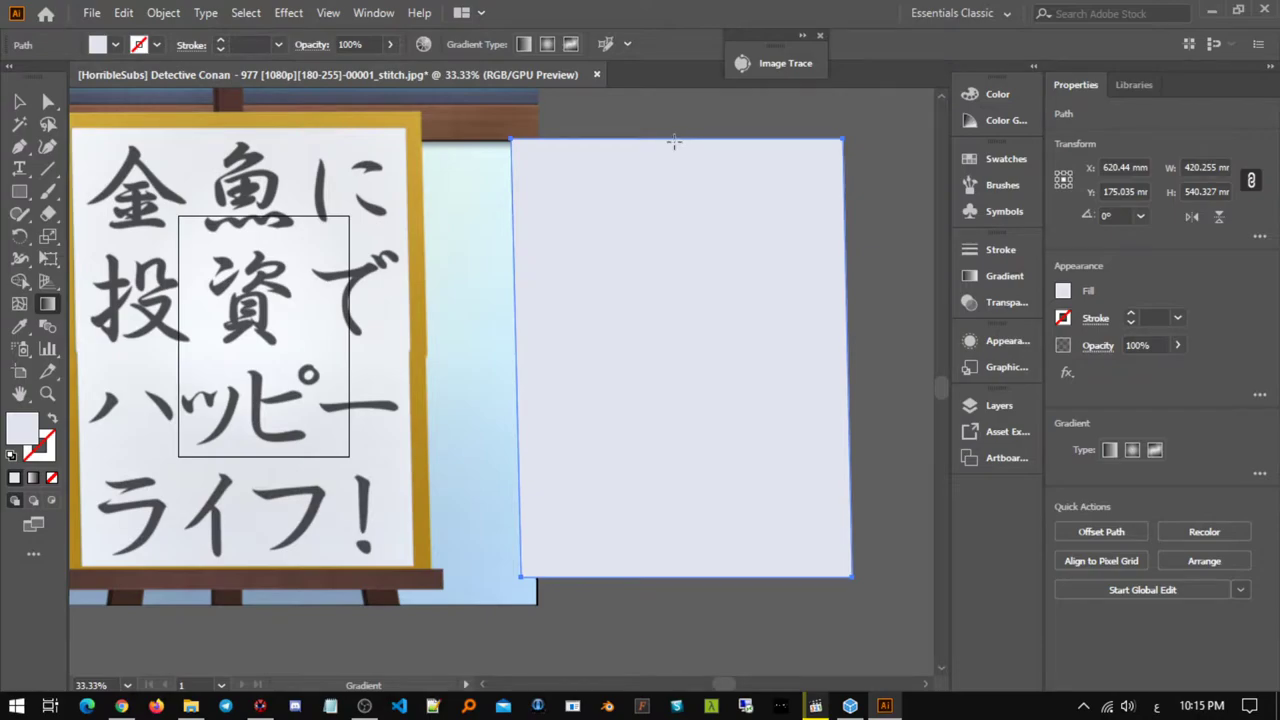
{"action": "left_click", "coordinate": [656, 391]}
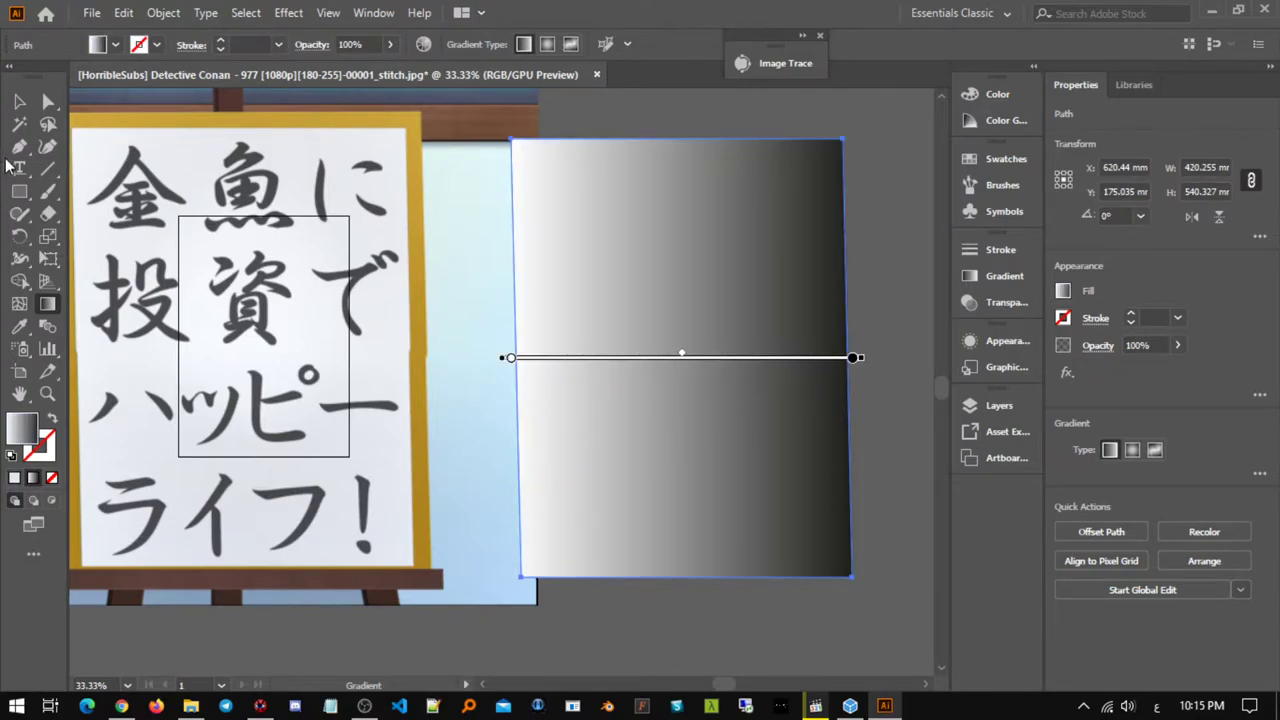
{"action": "mouse_move", "coordinate": [507, 365]}
{"action": "left_mouse_down"}
{"action": "mouse_move", "coordinate": [523, 334]}
{"action": "mouse_move", "coordinate": [634, 306]}
{"action": "mouse_move", "coordinate": [663, 263]}
{"action": "mouse_move", "coordinate": [670, 175]}
{"action": "mouse_move", "coordinate": [671, 594]}
{"action": "mouse_move", "coordinate": [667, 577]}
{"action": "left_mouse_up"}
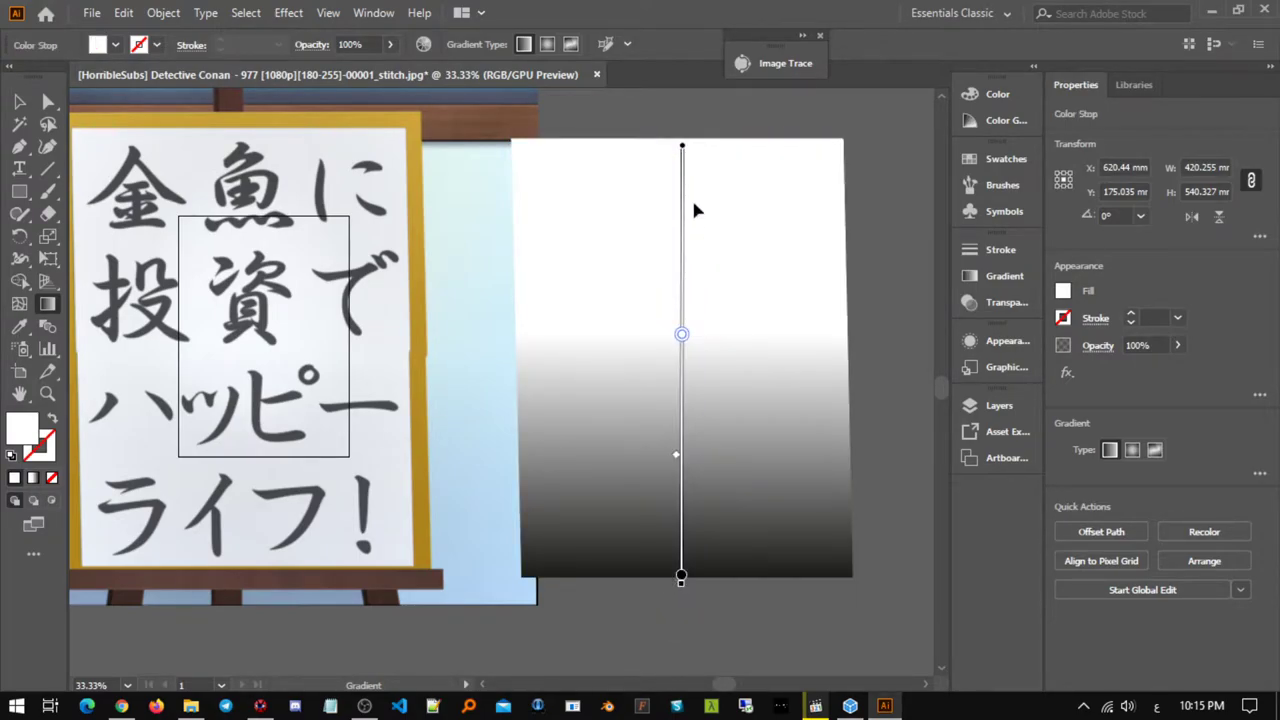
{"action": "left_click_drag", "start_coordinate": [684, 150], "coordinate": [684, 147]}
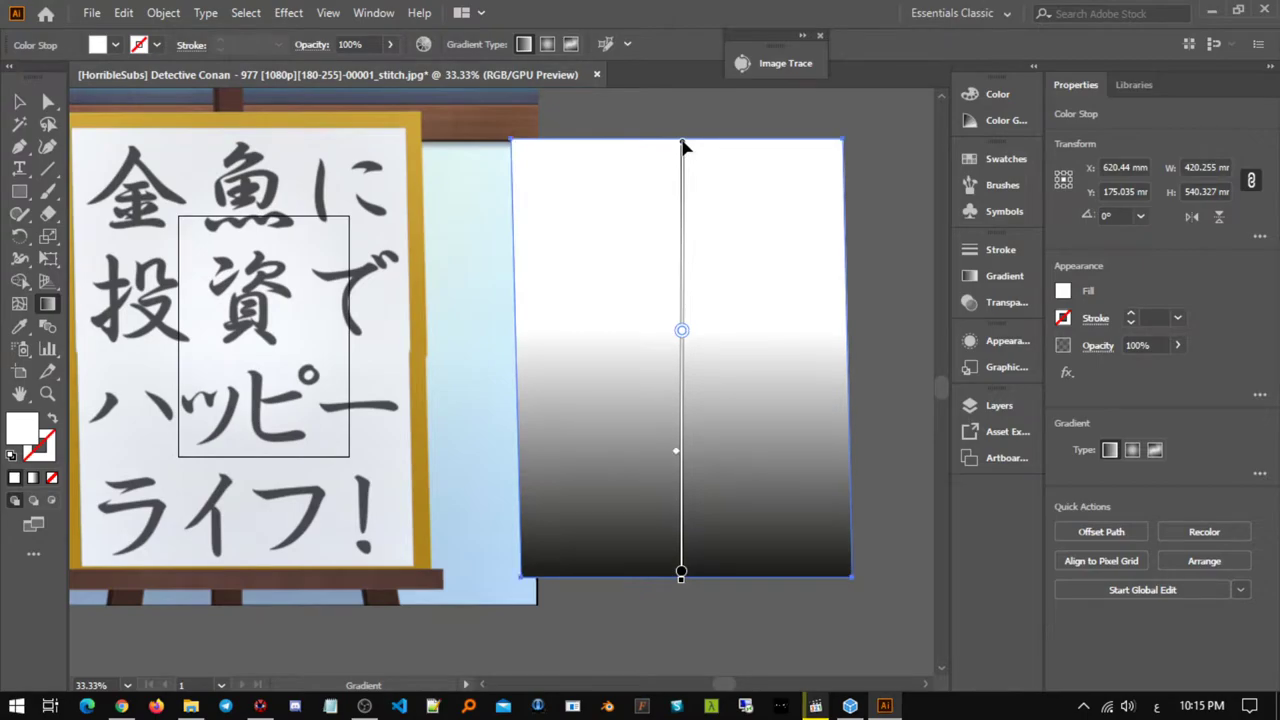
- Replace the gradient with the solid paper colour sampled near the paper's upper edge
{"action": "left_click", "coordinate": [19, 326]}
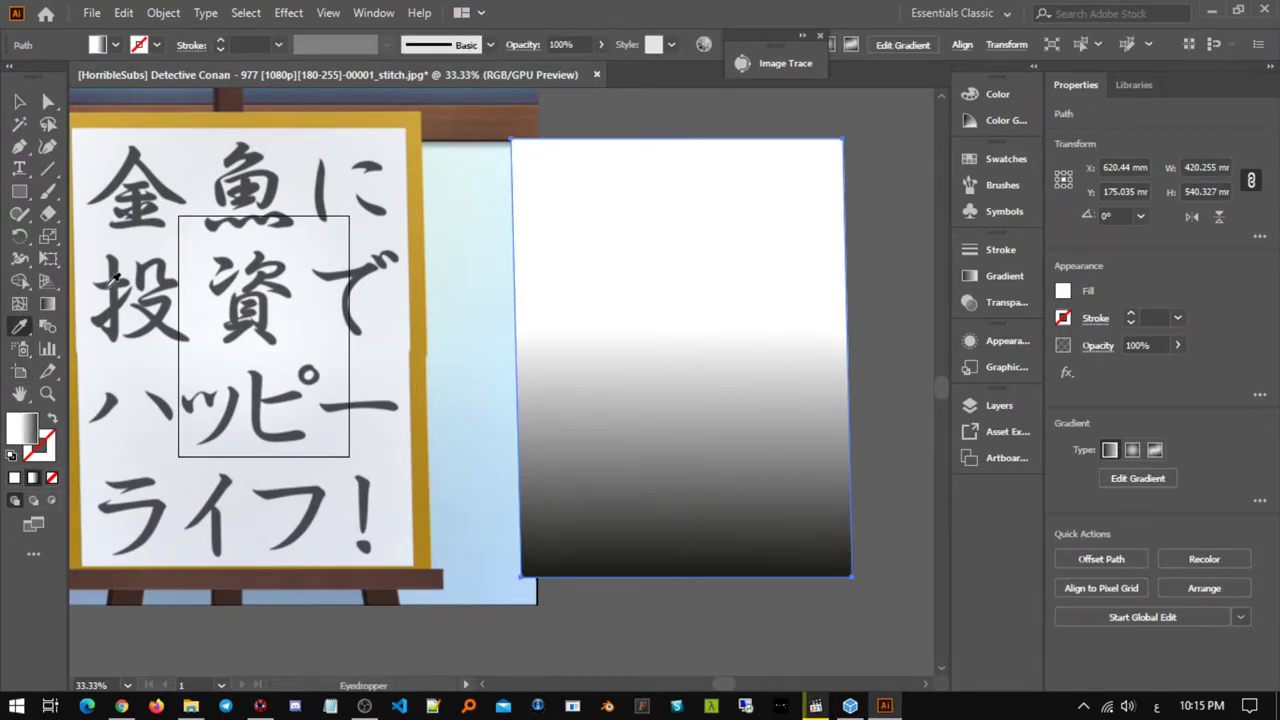
{"action": "left_click", "coordinate": [325, 133]}
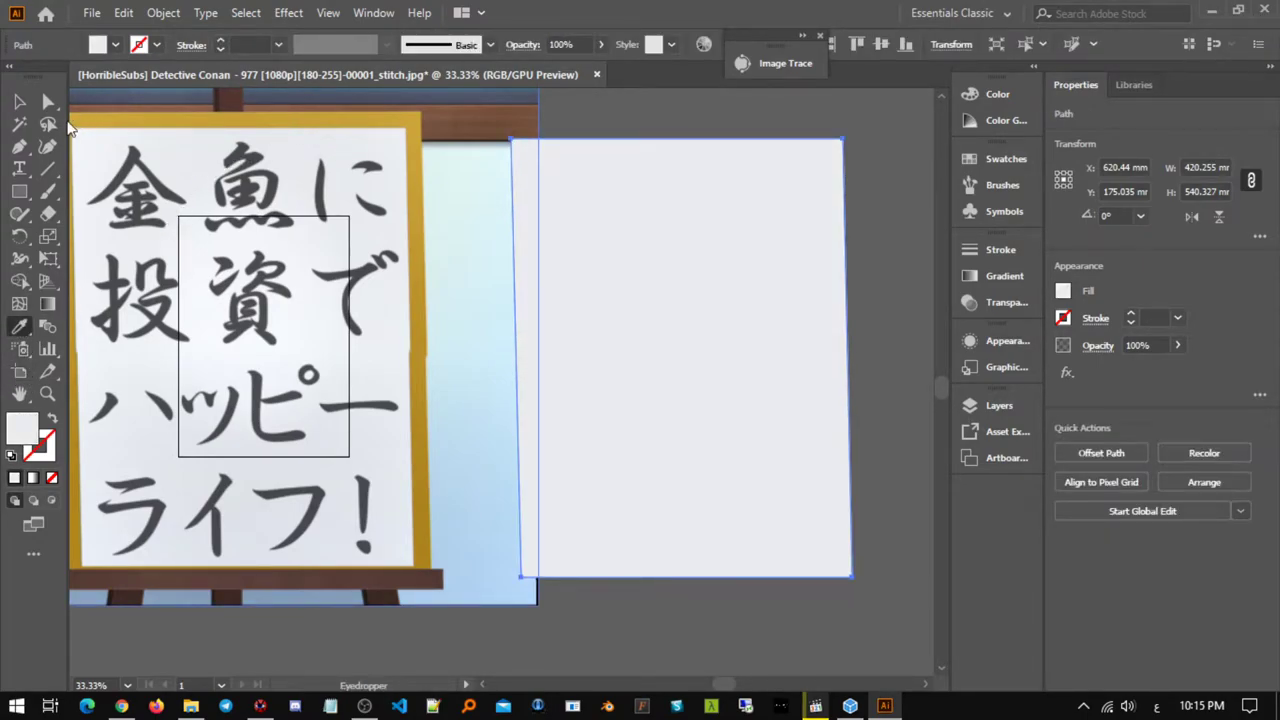
{"action": "left_click", "coordinate": [19, 101]}
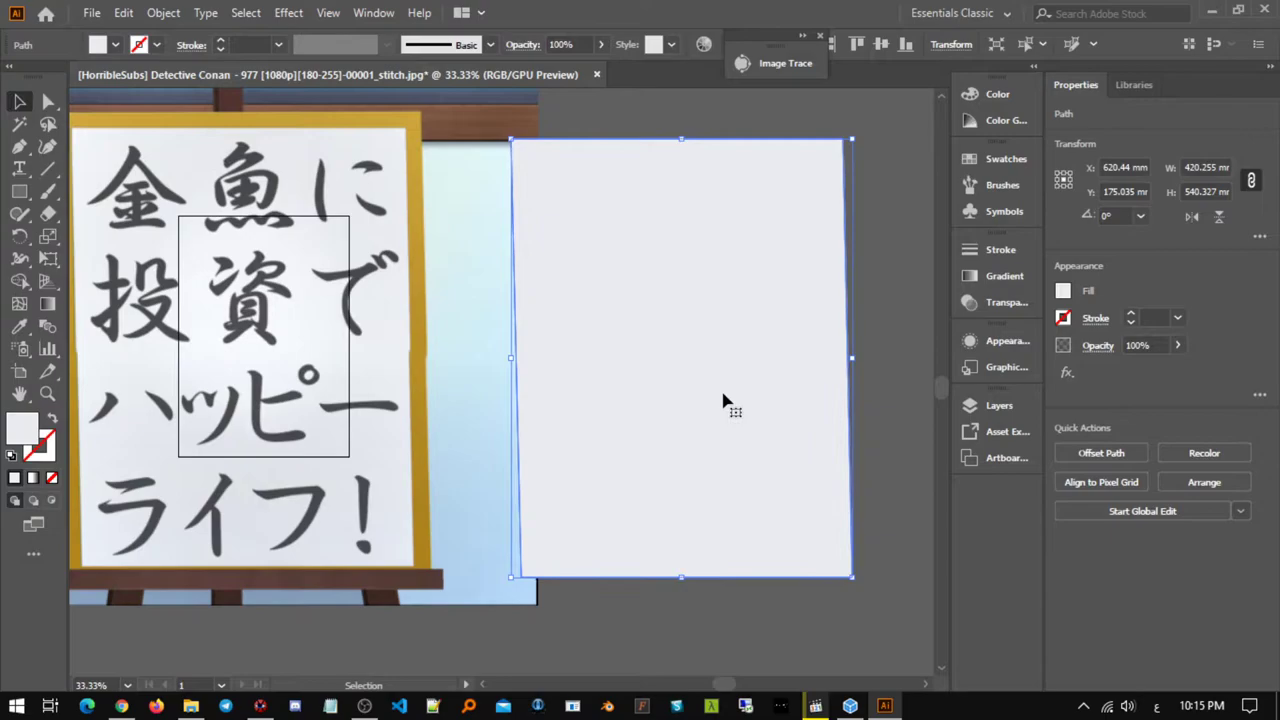
{"action": "left_click", "coordinate": [888, 394]}
- Apply the white-to-black linear gradient to the shape again, running it downward at about -88.5 degrees
{"action": "left_click", "coordinate": [47, 304]}
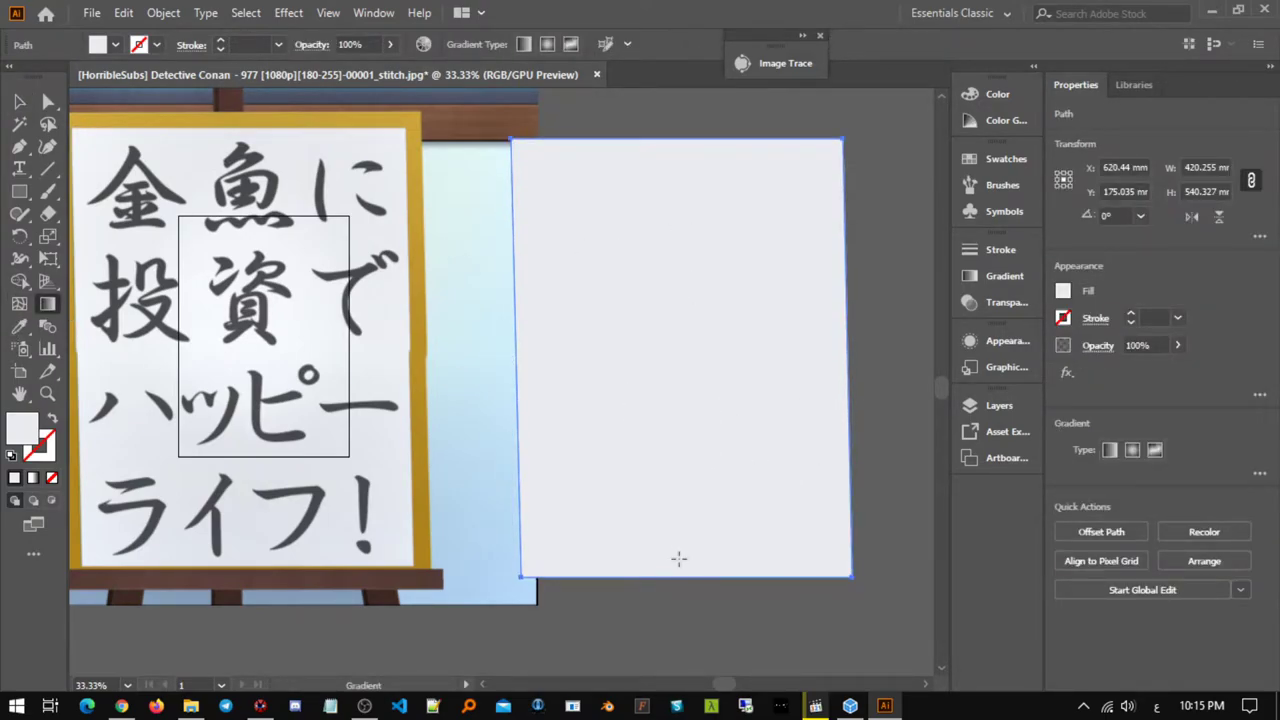
{"action": "left_click", "coordinate": [676, 420]}
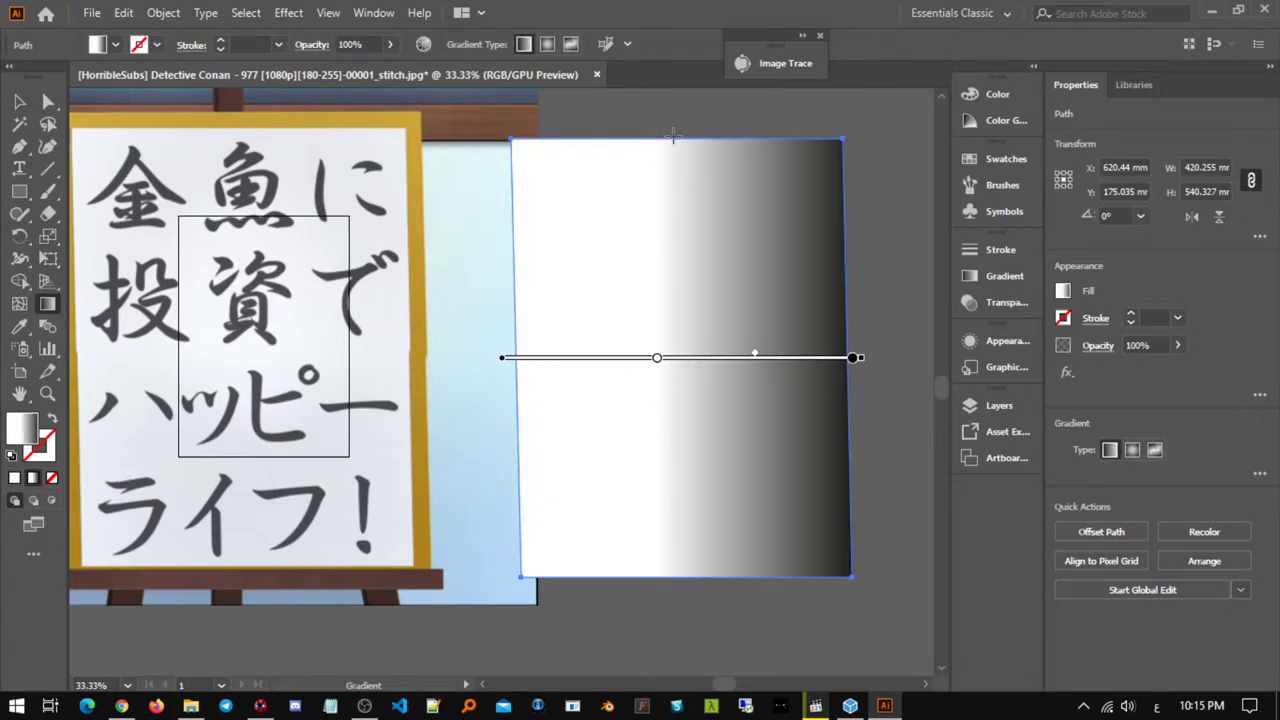
{"action": "mouse_move", "coordinate": [673, 132]}
{"action": "left_mouse_down"}
{"action": "mouse_move", "coordinate": [697, 520]}
{"action": "mouse_move", "coordinate": [676, 584]}
{"action": "mouse_move", "coordinate": [664, 574]}
{"action": "mouse_move", "coordinate": [684, 575]}
{"action": "left_mouse_up"}
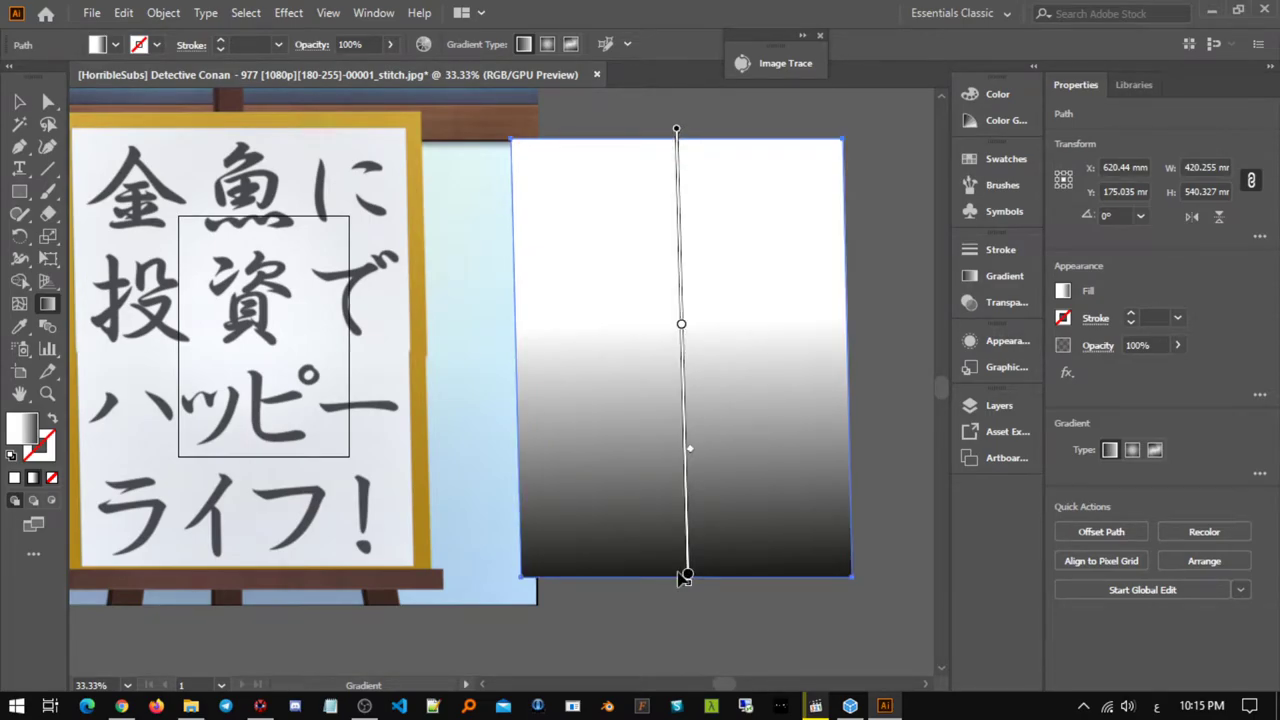
- Set the gradient's white colour stop to the tone sampled from the upper edge of the sign's paper
{"action": "left_click", "coordinate": [1022, 286]}
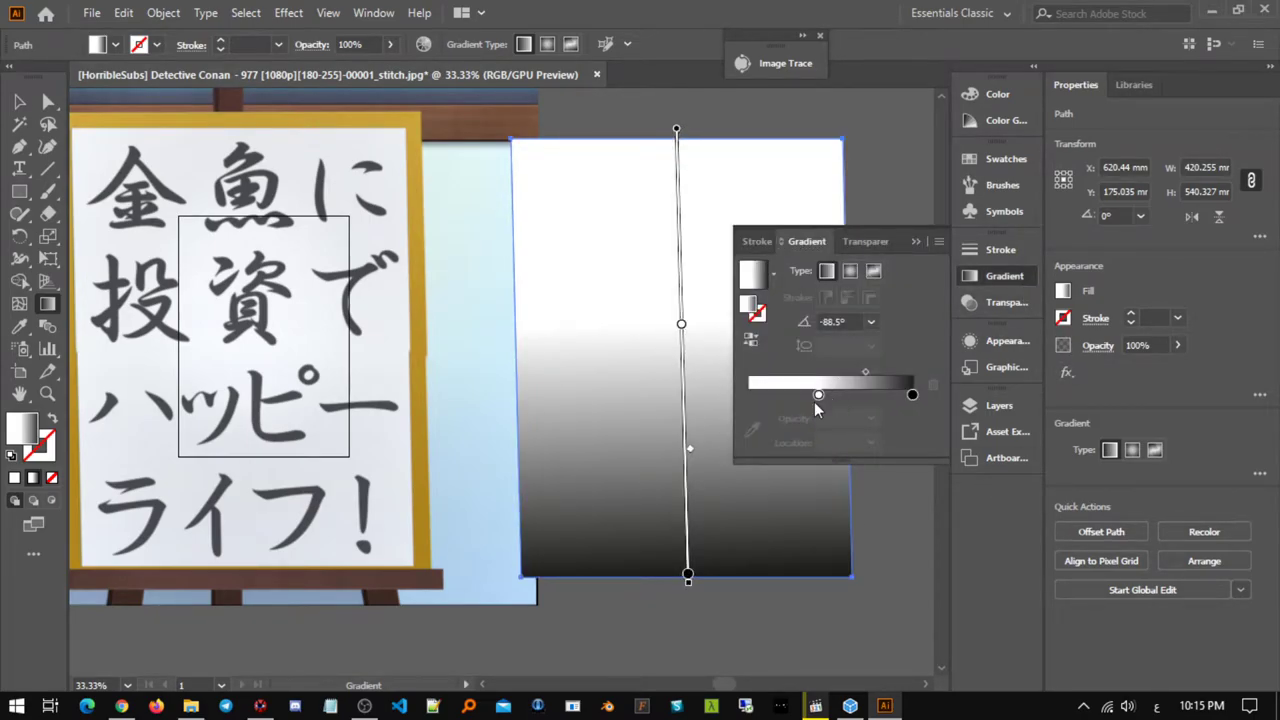
{"action": "left_click", "coordinate": [818, 395]}
{"action": "double_click", "coordinate": [820, 395]}
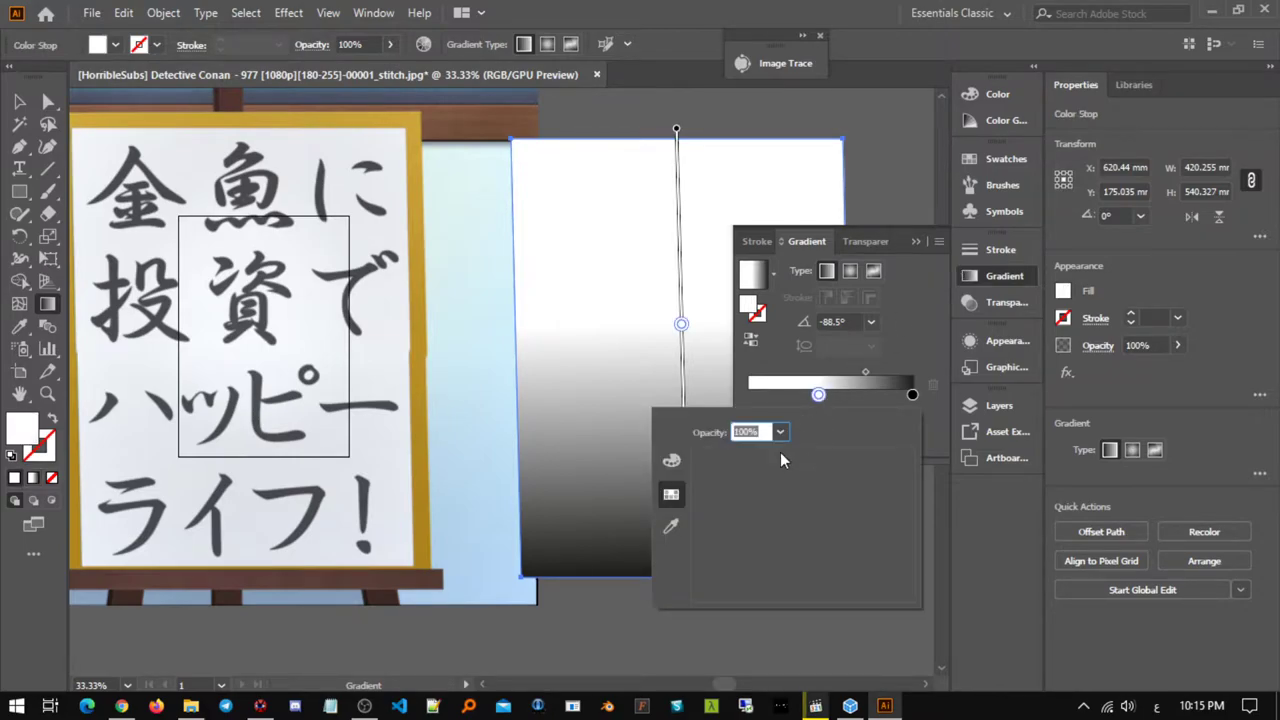
{"action": "left_click", "coordinate": [671, 528]}
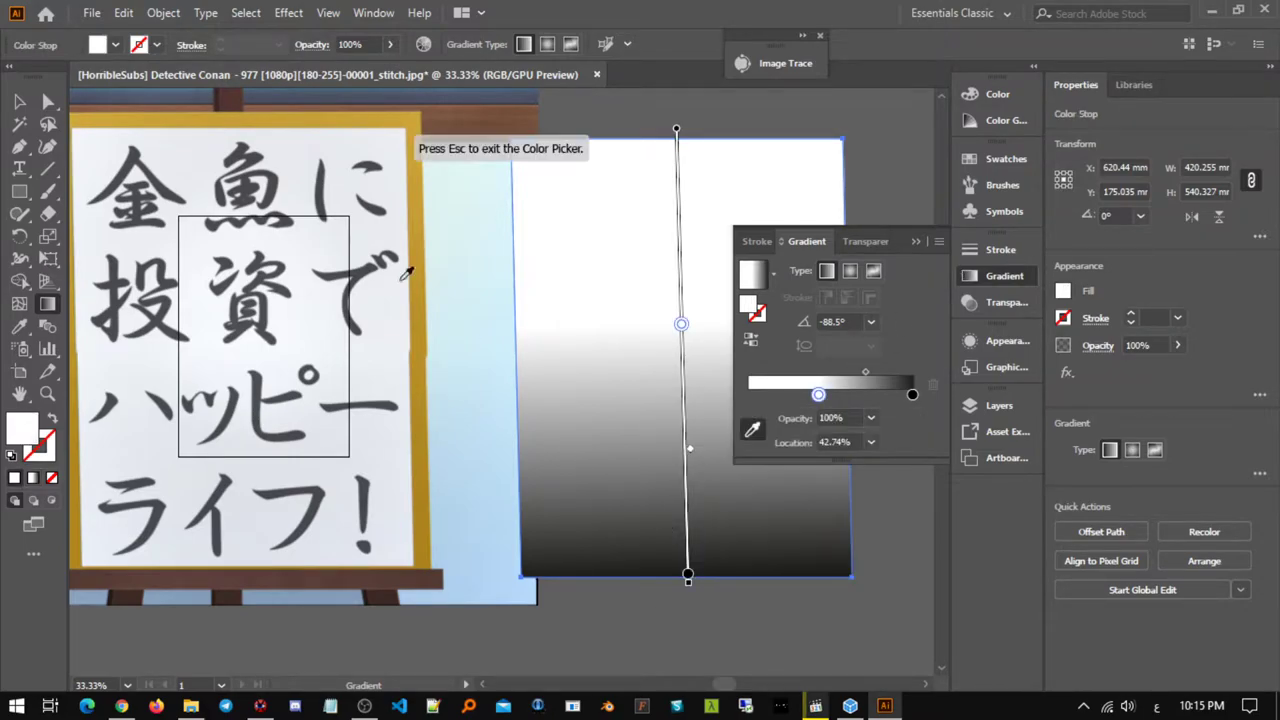
{"action": "left_click", "coordinate": [294, 134]}
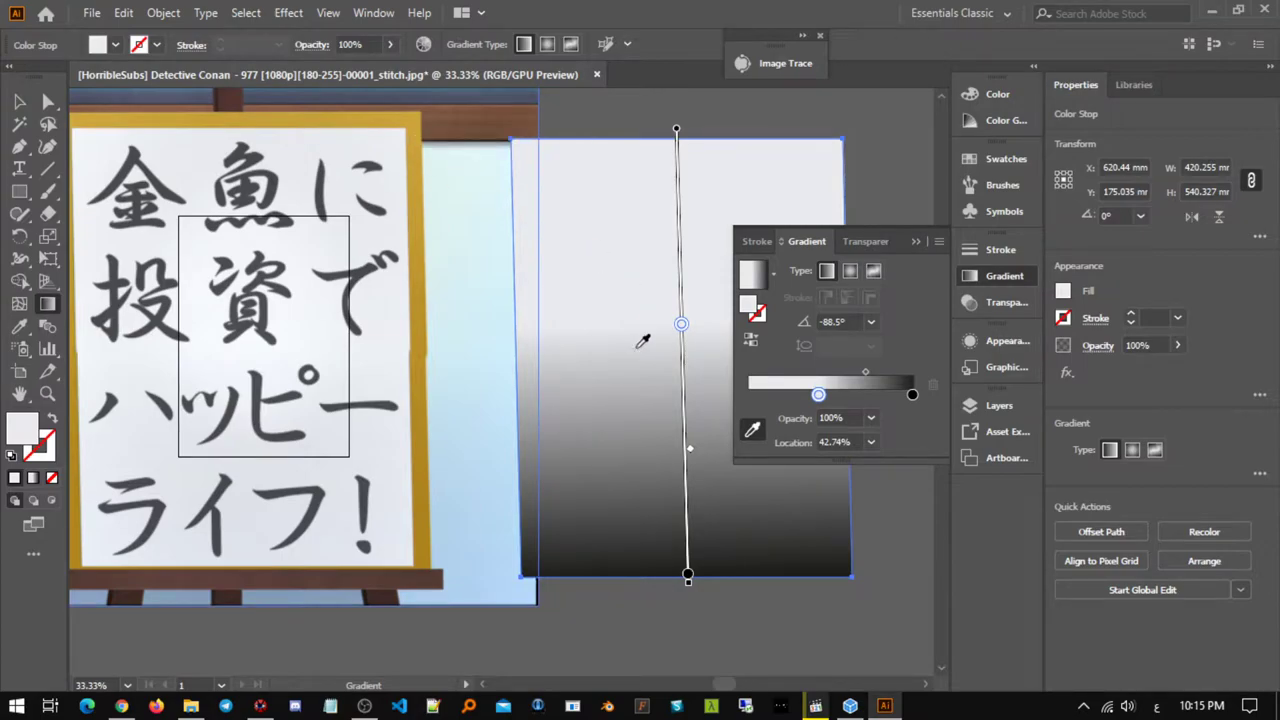
- Set the gradient's black colour stop to the tone sampled from the lower edge of the sign's paper and deselect
{"action": "left_click", "coordinate": [689, 576]}
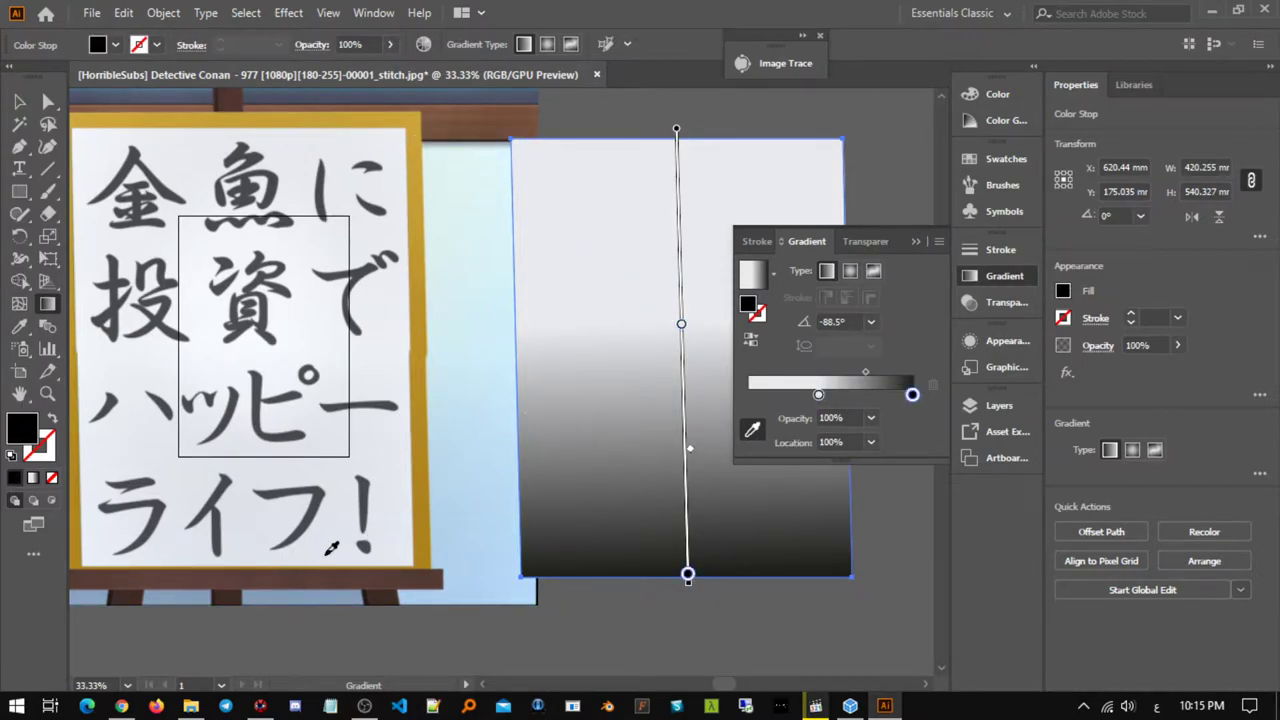
{"action": "left_click", "coordinate": [333, 548]}
{"action": "left_click", "coordinate": [916, 241]}
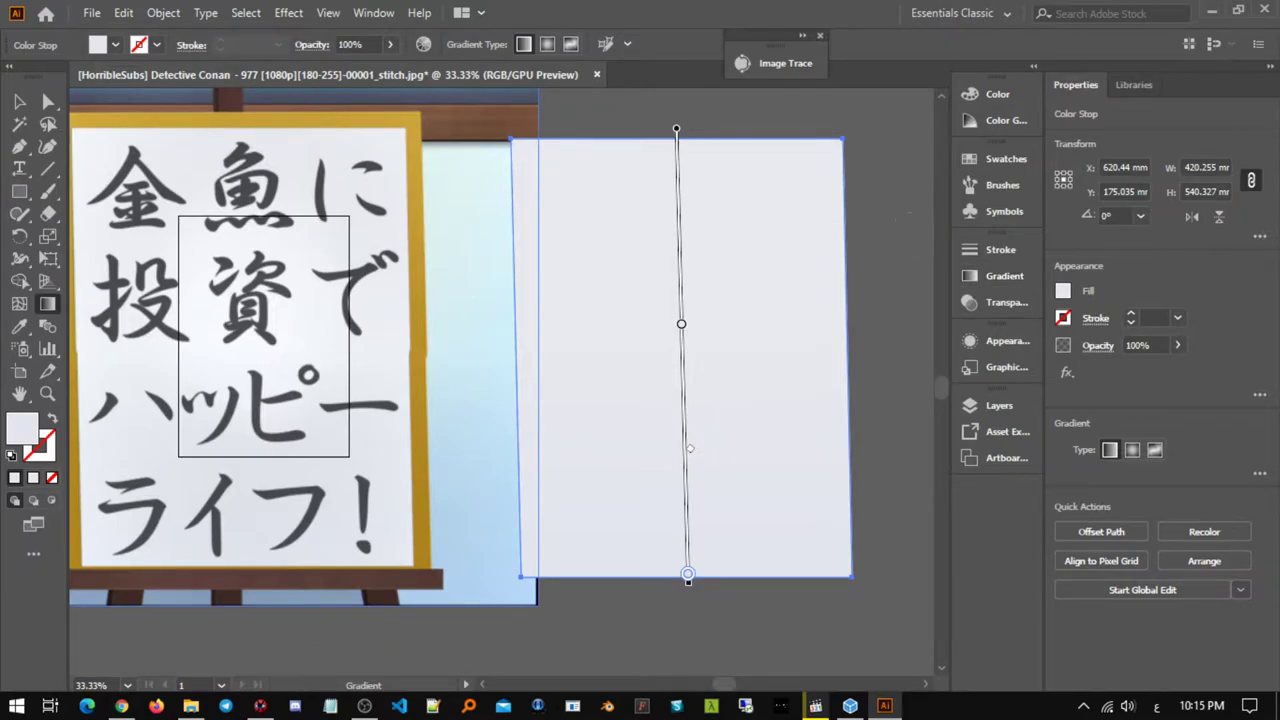
{"action": "left_click", "coordinate": [903, 211]}
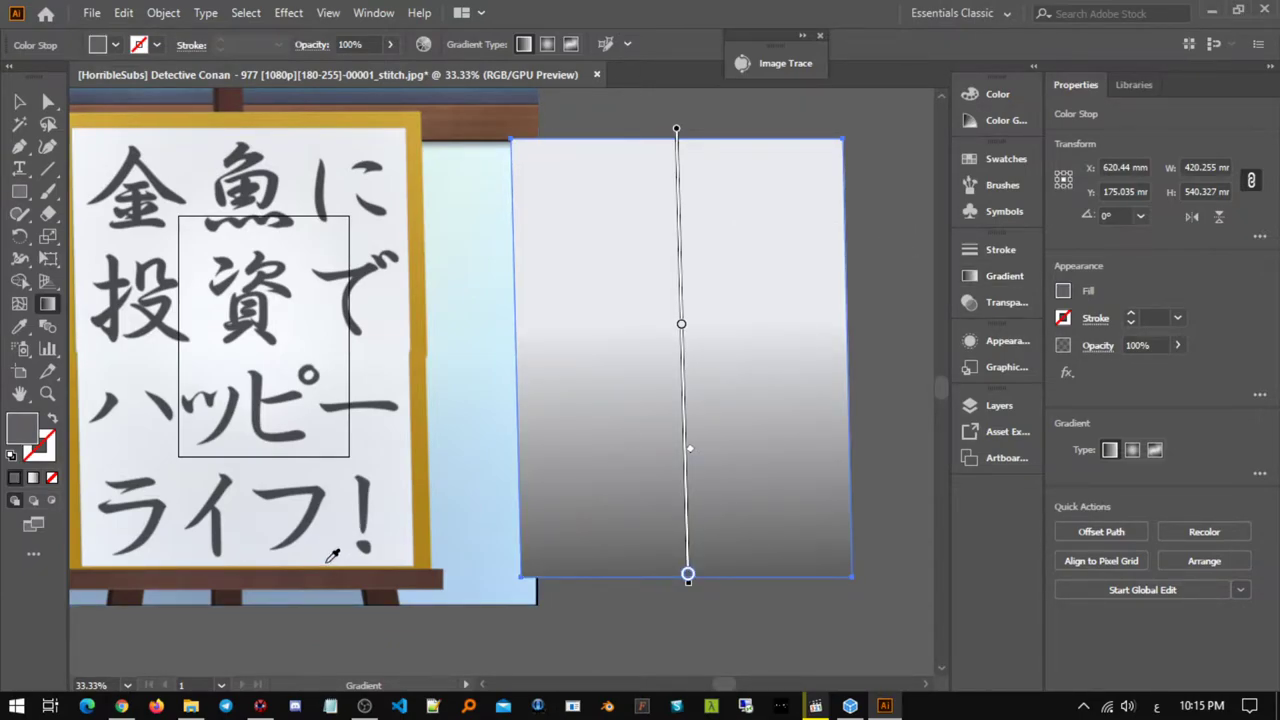
{"action": "left_click", "coordinate": [329, 559]}
{"action": "key", "text": "v"}
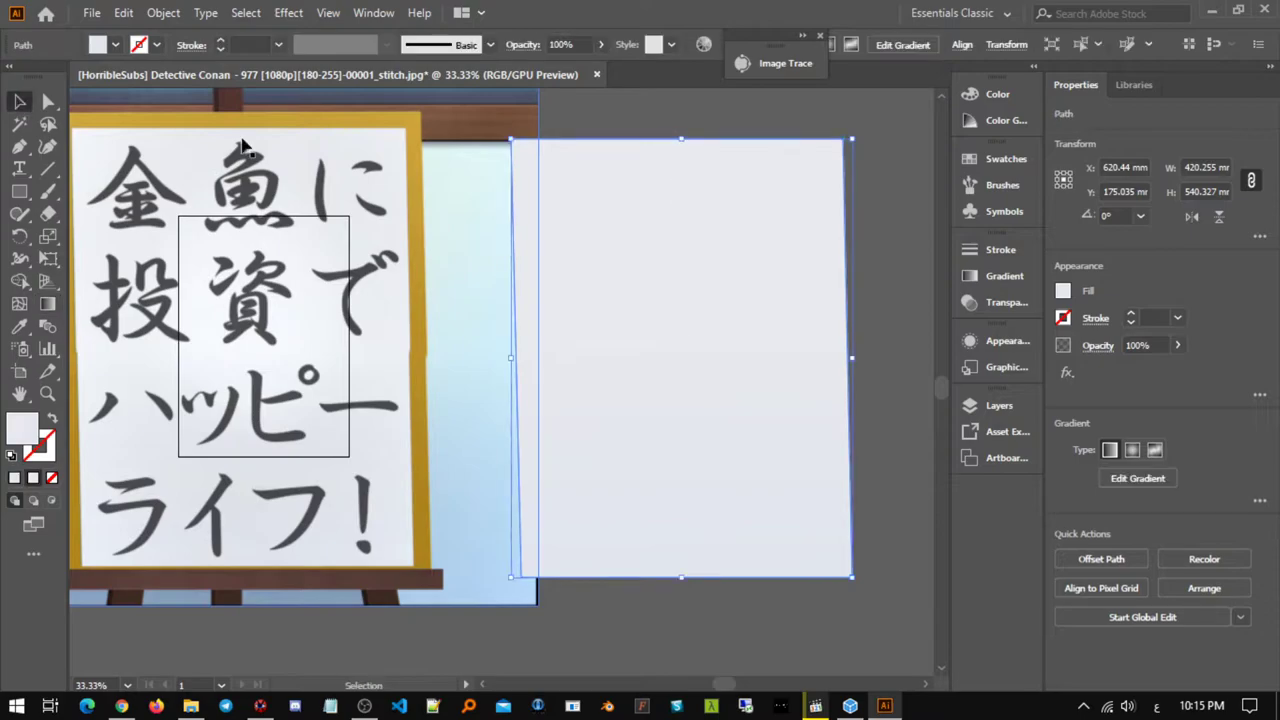
{"action": "left_click", "coordinate": [890, 185]}
- Move the gradient shape over the sign and back beside it to compare them, and delete the stitched sign image
{"action": "left_click_drag", "start_coordinate": [670, 325], "coordinate": [508, 312]}
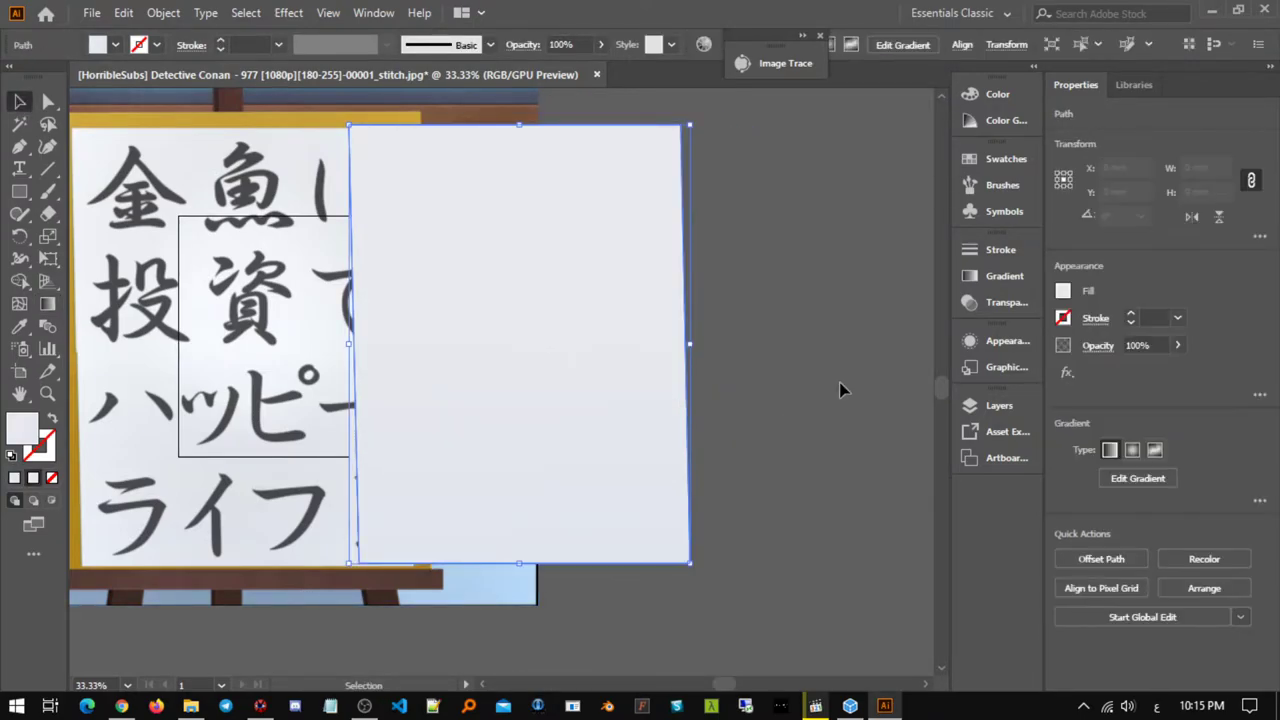
{"action": "left_click", "coordinate": [840, 383]}
{"action": "left_click_drag", "start_coordinate": [617, 363], "coordinate": [753, 369]}
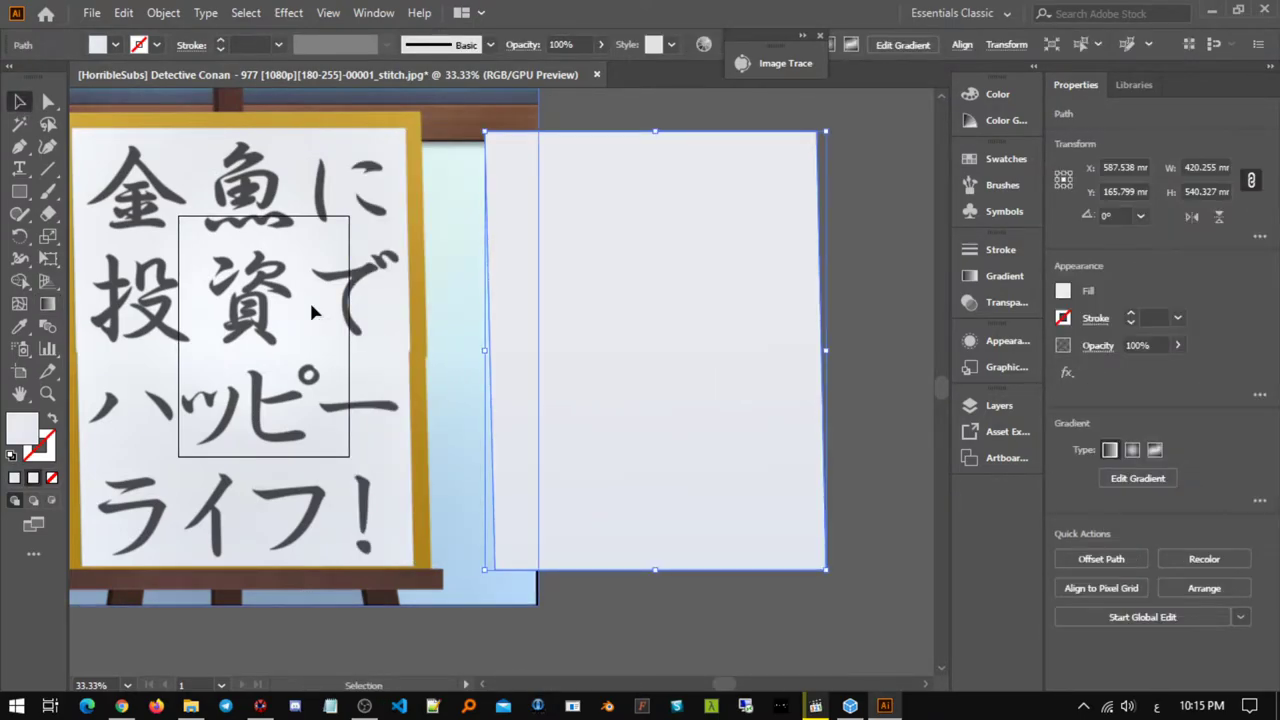
{"action": "left_click", "coordinate": [310, 306]}
{"action": "key", "text": "Delete"}
- Move the gradient shape across the artboard and back to the empty canvas beside it
{"action": "left_click_drag", "start_coordinate": [647, 378], "coordinate": [350, 372]}
{"action": "left_click", "coordinate": [626, 369]}
{"action": "left_click_drag", "start_coordinate": [418, 349], "coordinate": [670, 362]}
{"action": "left_click", "coordinate": [766, 366]}
- Run the AI2ASS script on the gradient shape, export it as a Drawing and copy the ASS output
{"action": "left_click", "coordinate": [605, 334]}
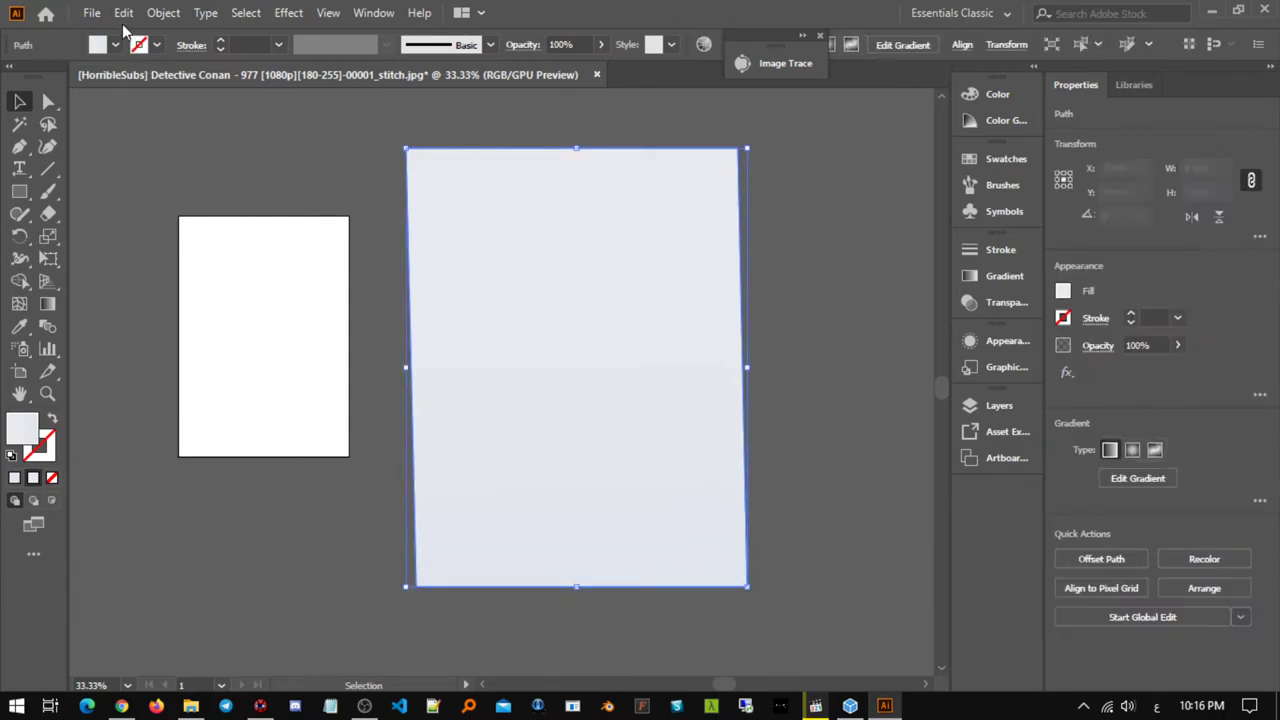
{"action": "left_click", "coordinate": [91, 13]}
{"action": "mouse_move", "coordinate": [166, 412]}
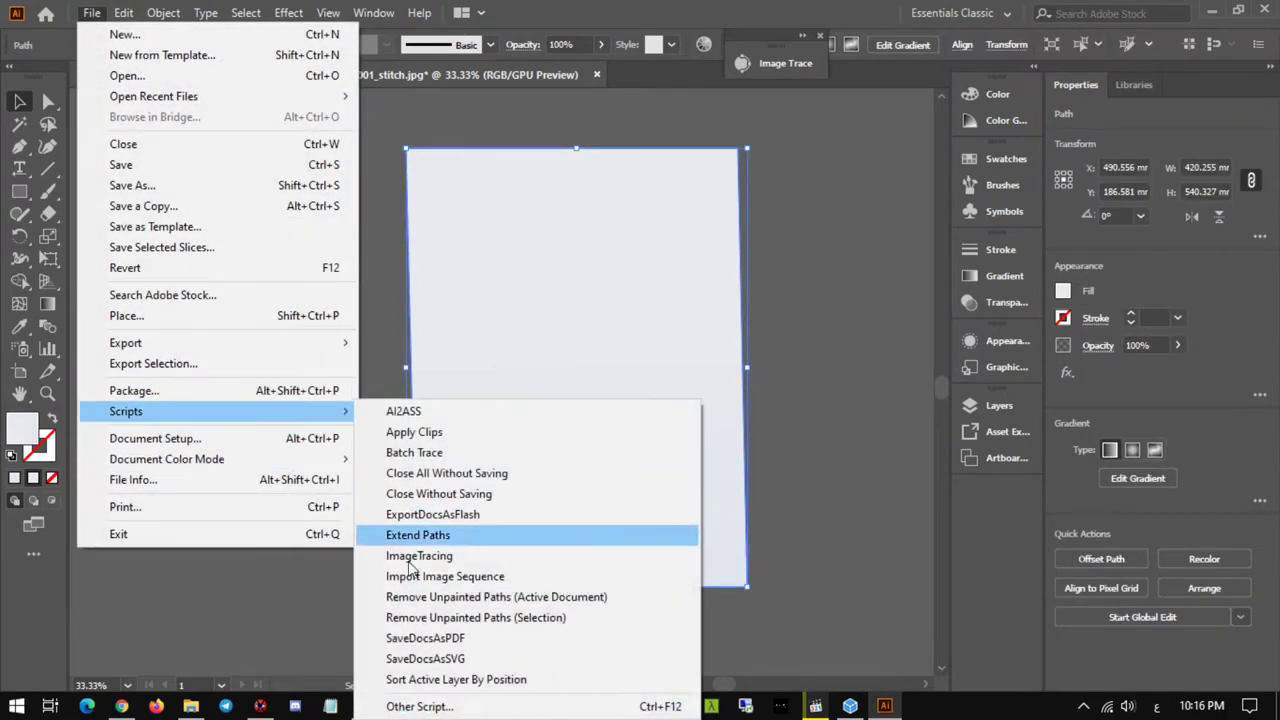
{"action": "left_click", "coordinate": [437, 412]}
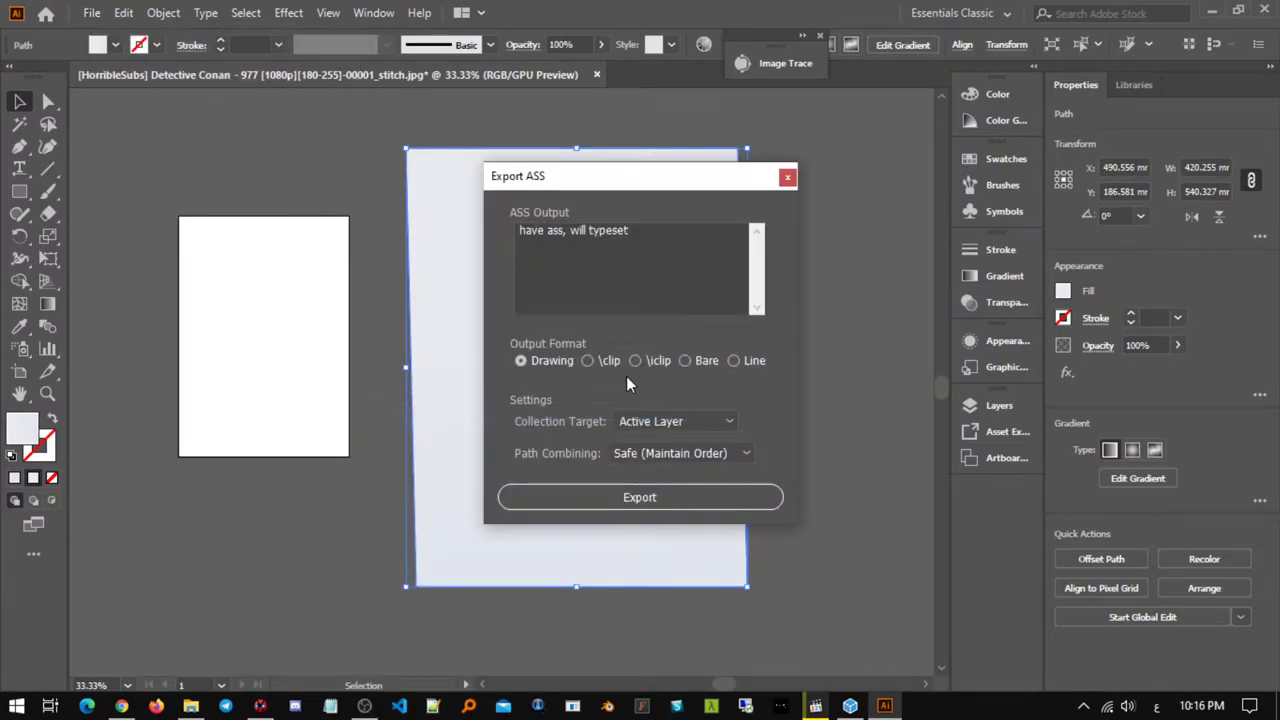
{"action": "left_click", "coordinate": [603, 494]}
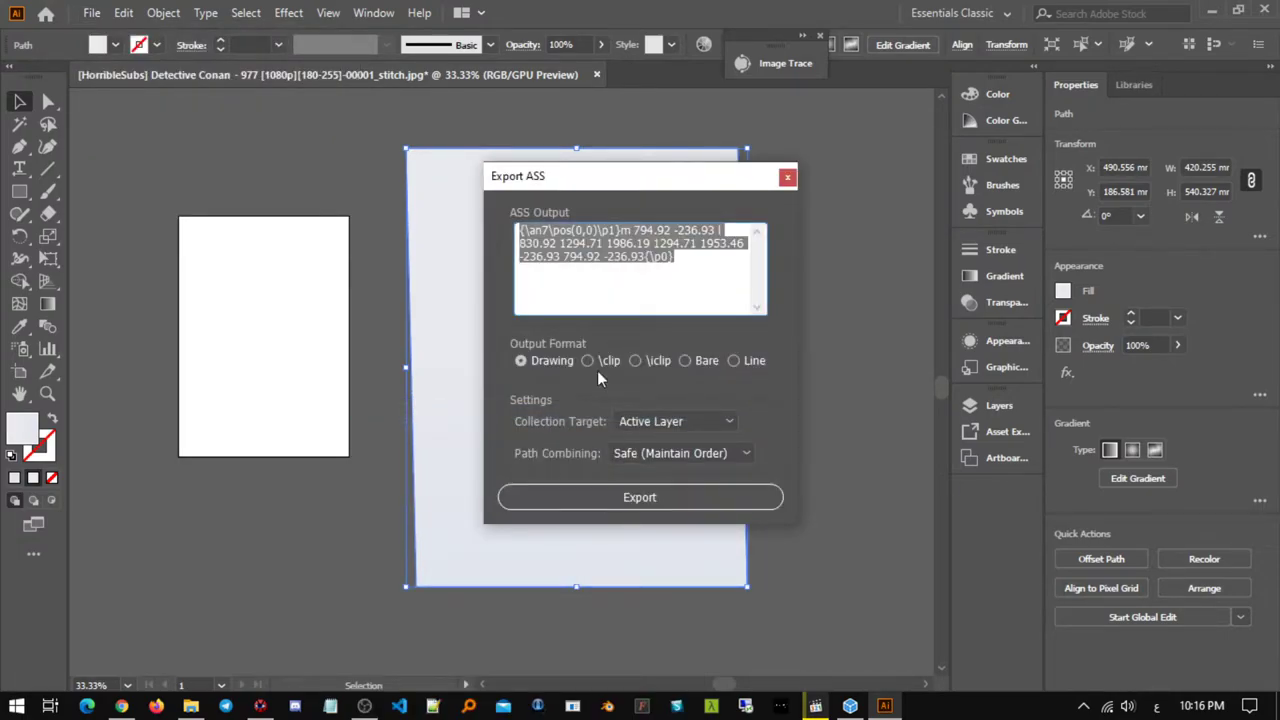
{"action": "right_click", "coordinate": [617, 243]}
{"action": "left_click", "coordinate": [651, 309]}
- Switch to Aegisub and paste the exported drawing code into the text of subtitle line 1
{"action": "left_click", "coordinate": [262, 706]}
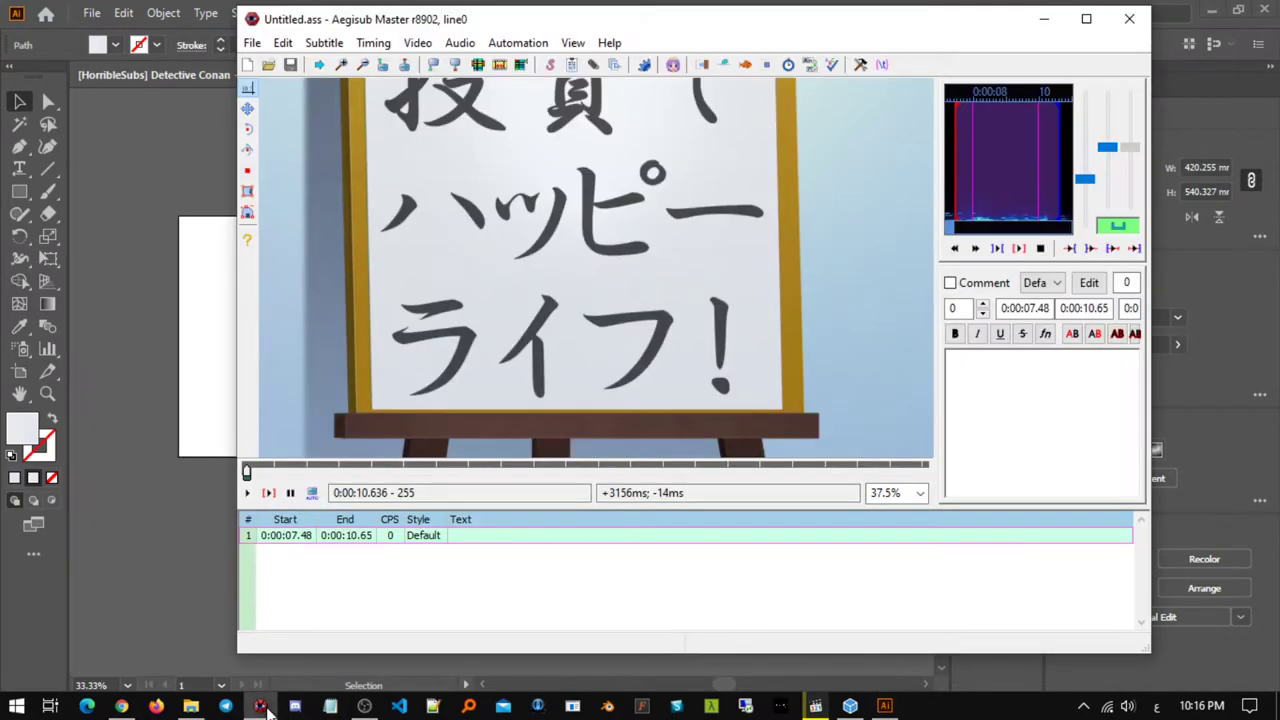
{"action": "right_click", "coordinate": [477, 543]}
{"action": "left_click", "coordinate": [515, 545]}
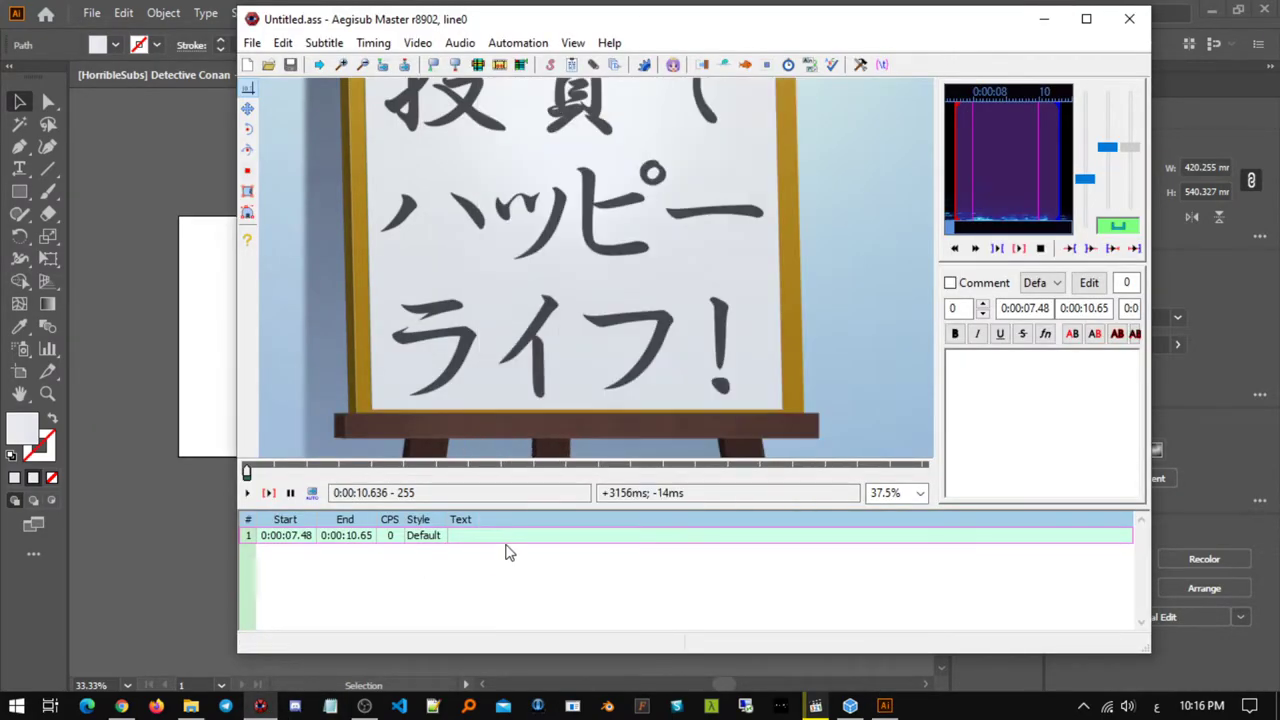
{"action": "right_click", "coordinate": [976, 415]}
{"action": "left_click", "coordinate": [1020, 496]}
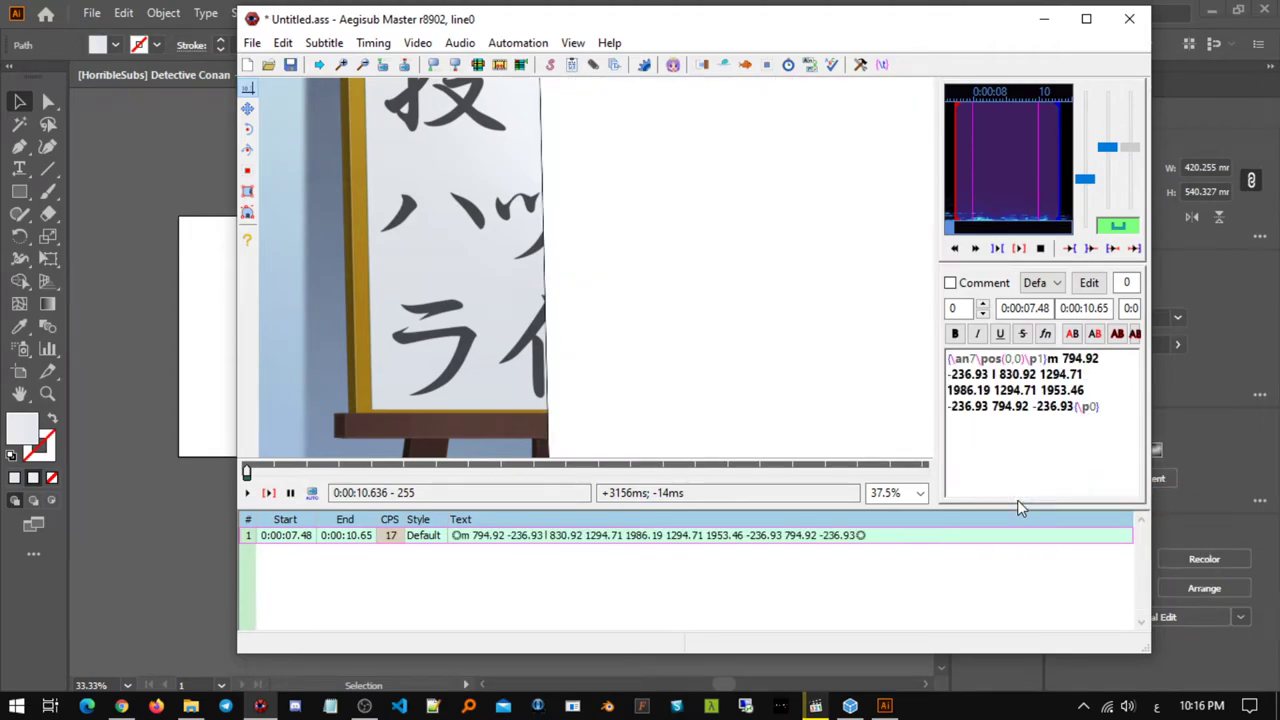
- Maximize the Aegisub window with the position-dragging tool active, and undo the drawing pasted into line 1
{"action": "left_click", "coordinate": [1086, 18]}
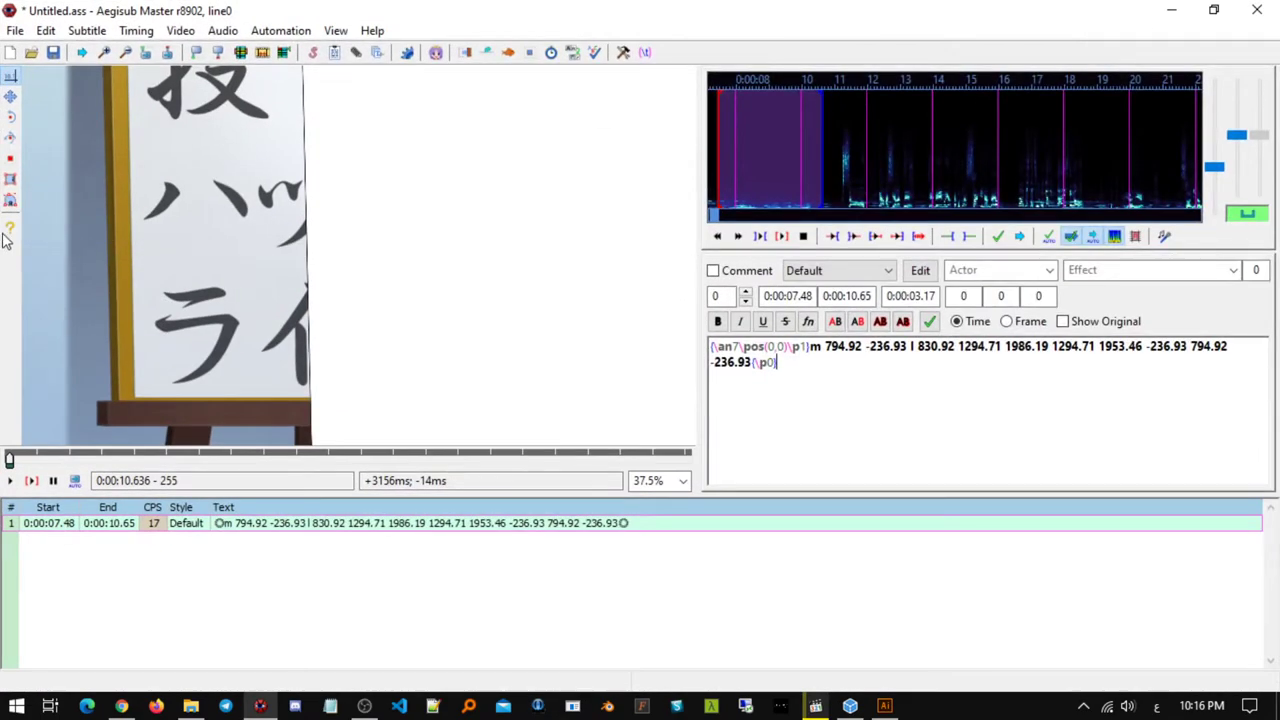
{"action": "left_click", "coordinate": [10, 96]}
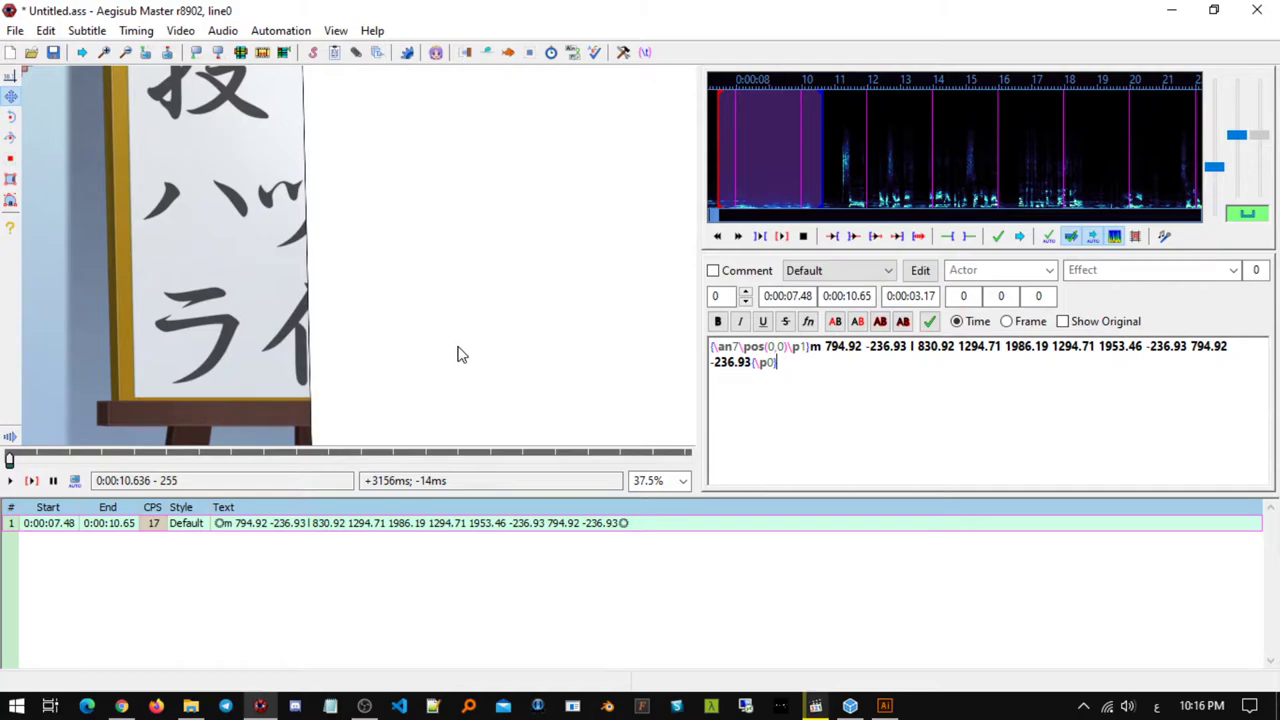
{"action": "key", "text": "ctrl+z"}
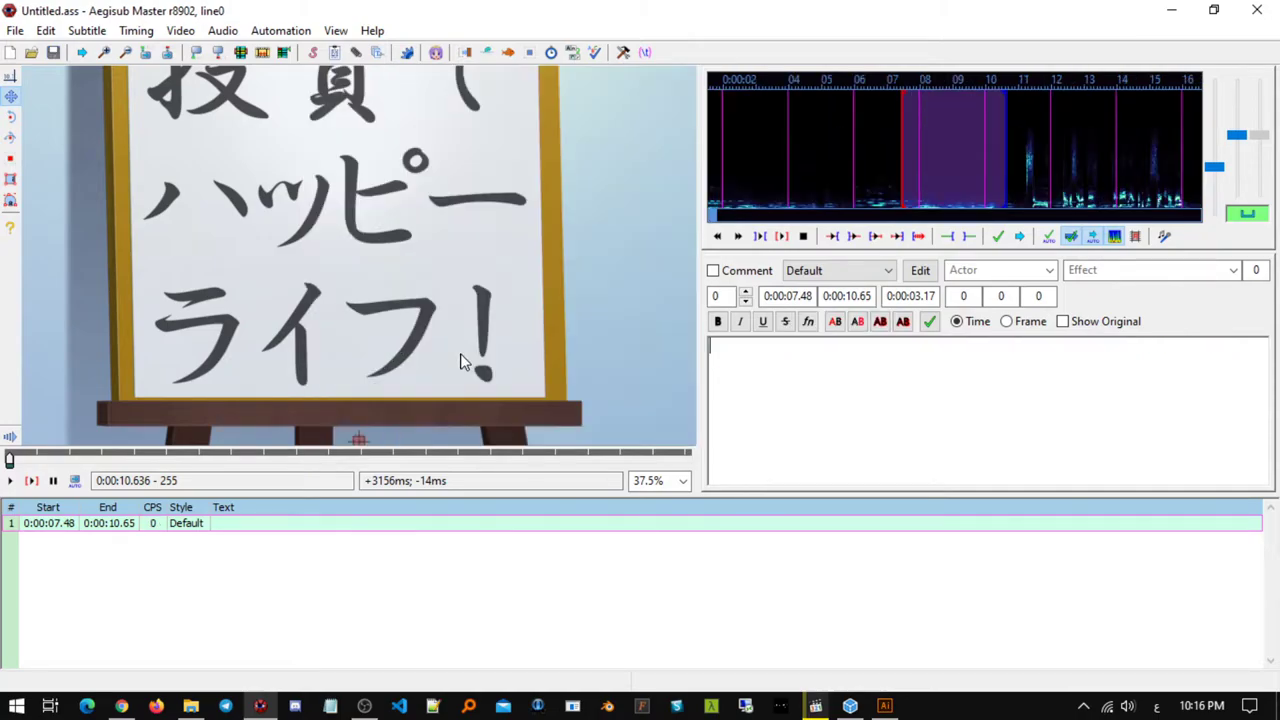
- Import the copied drawing with Paste AI Lines, trimmed with alignment 5, and move it over the sign to about (841, 844)
{"action": "left_click", "coordinate": [295, 32]}
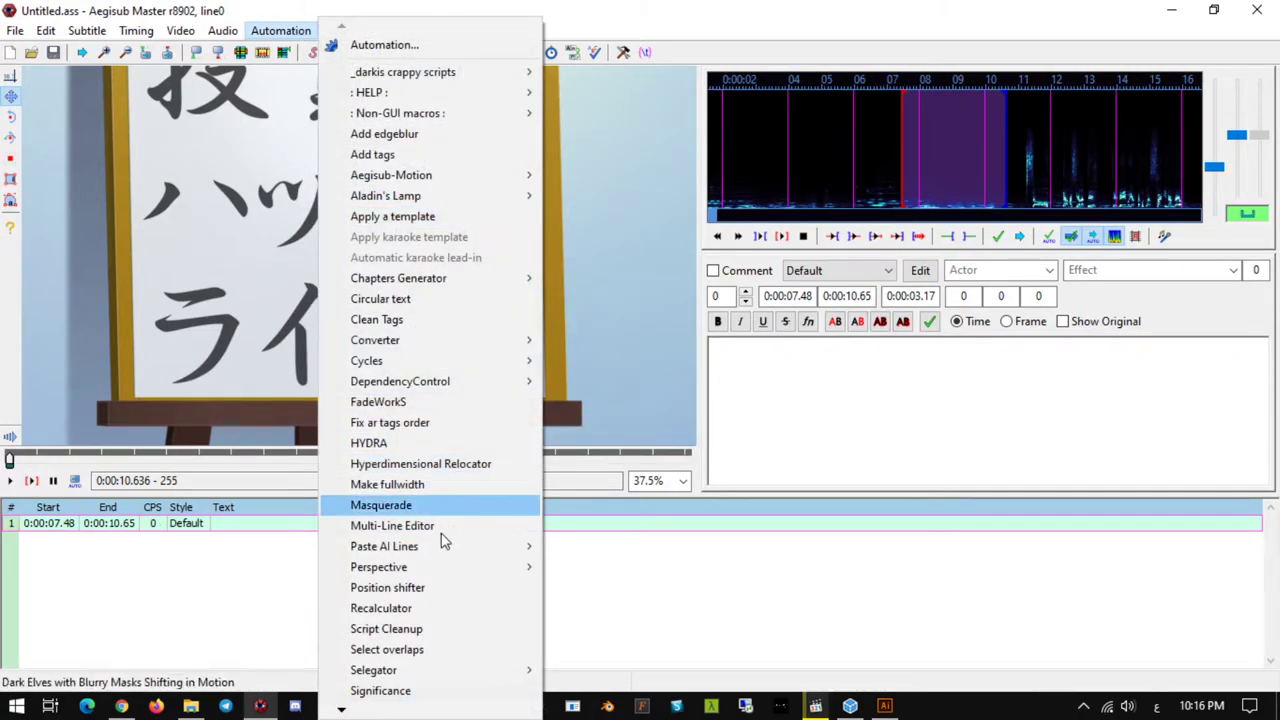
{"action": "mouse_move", "coordinate": [446, 552]}
{"action": "left_click", "coordinate": [603, 547]}
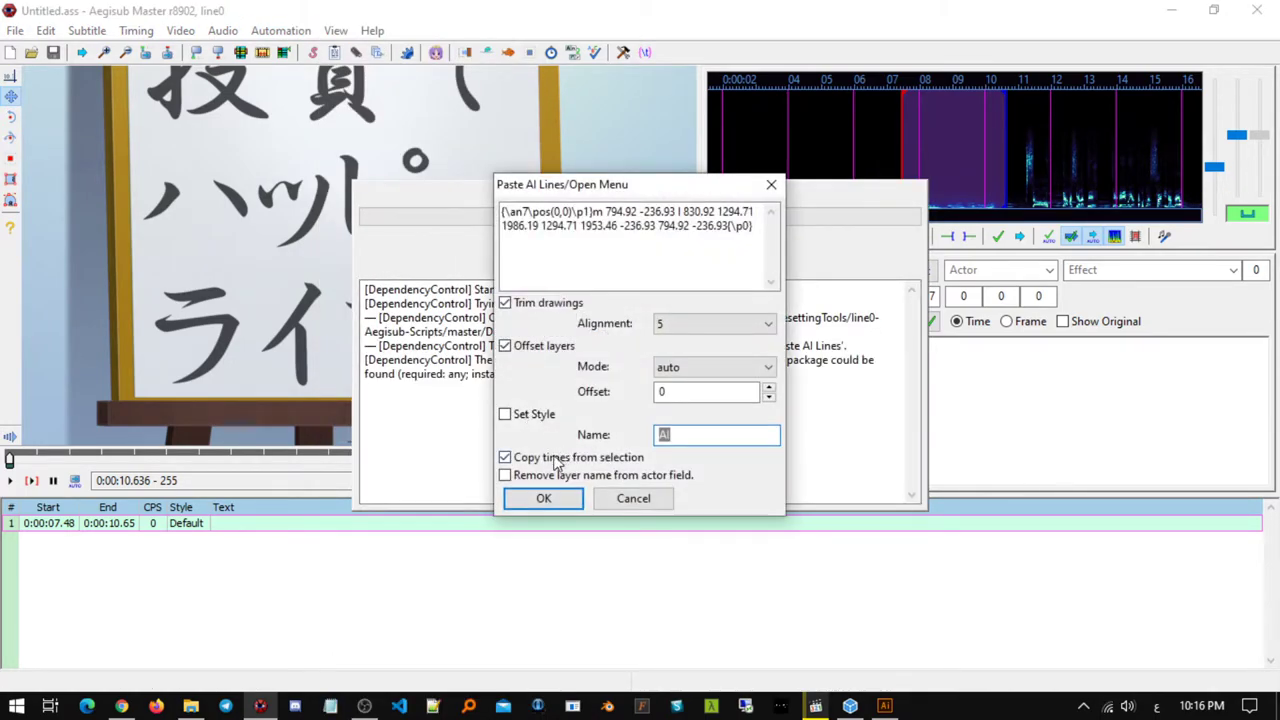
{"action": "left_click", "coordinate": [558, 499]}
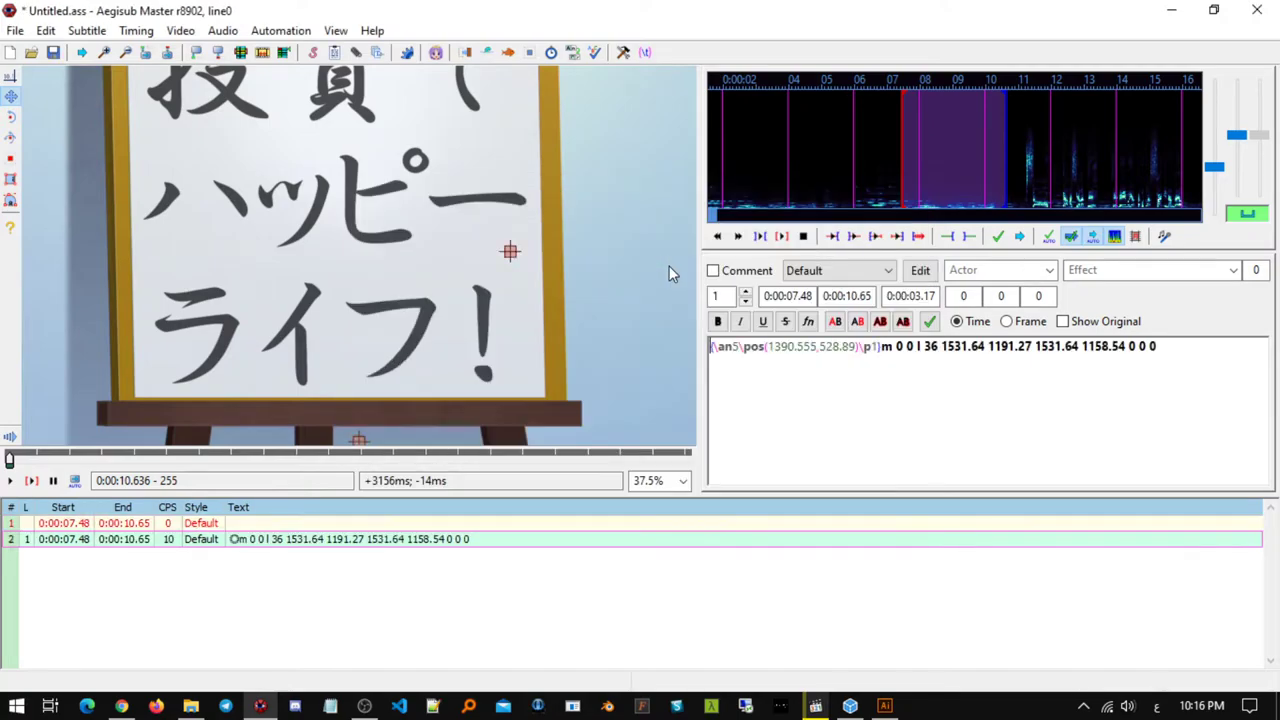
{"action": "mouse_move", "coordinate": [511, 257]}
{"action": "left_mouse_down"}
{"action": "mouse_move", "coordinate": [294, 393]}
{"action": "mouse_move", "coordinate": [319, 367]}
{"action": "left_mouse_up"}
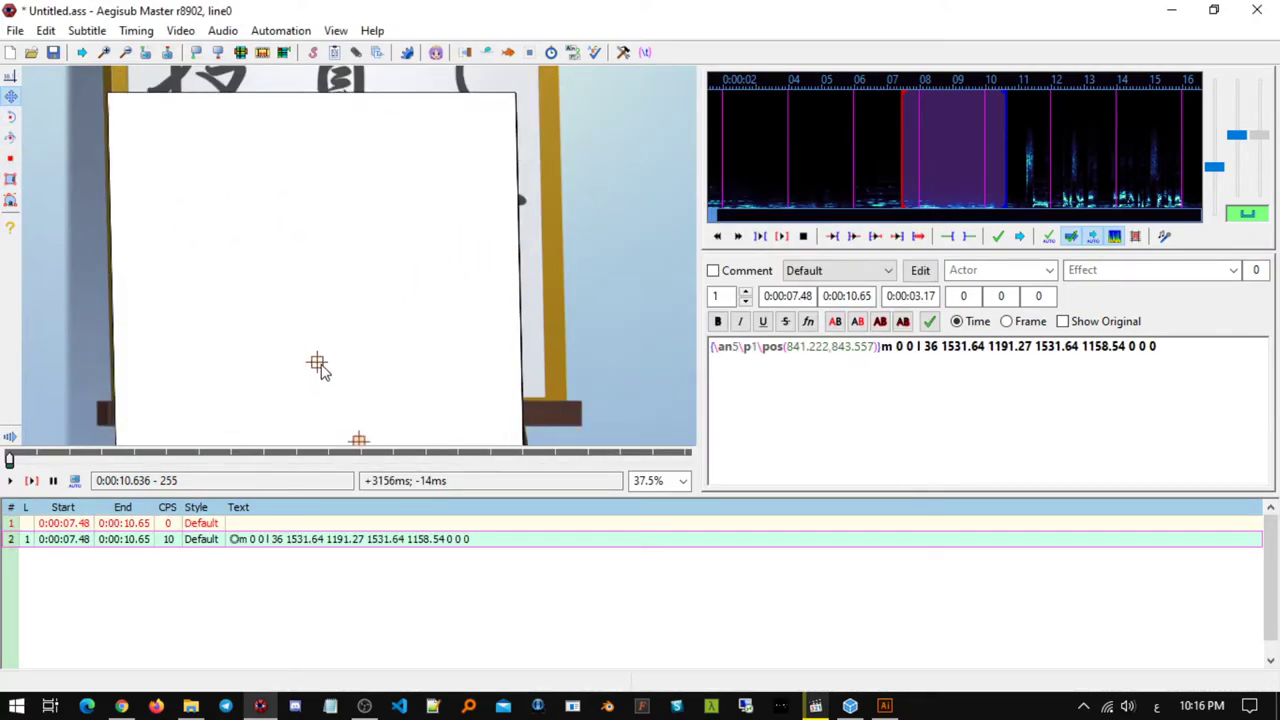
- Switch to Illustrator, close the ASS export and expand the gradient shape into separate objects
{"action": "left_click", "coordinate": [885, 706]}
{"action": "left_click", "coordinate": [786, 177]}
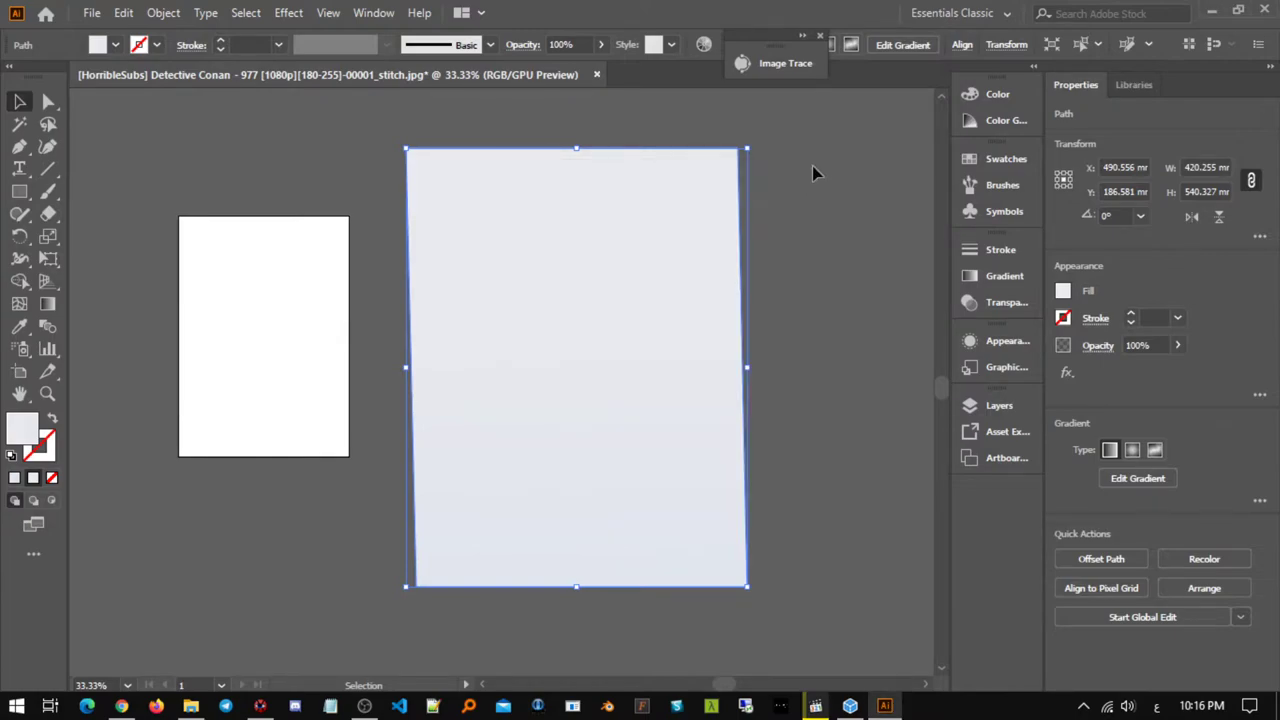
{"action": "left_click", "coordinate": [163, 13]}
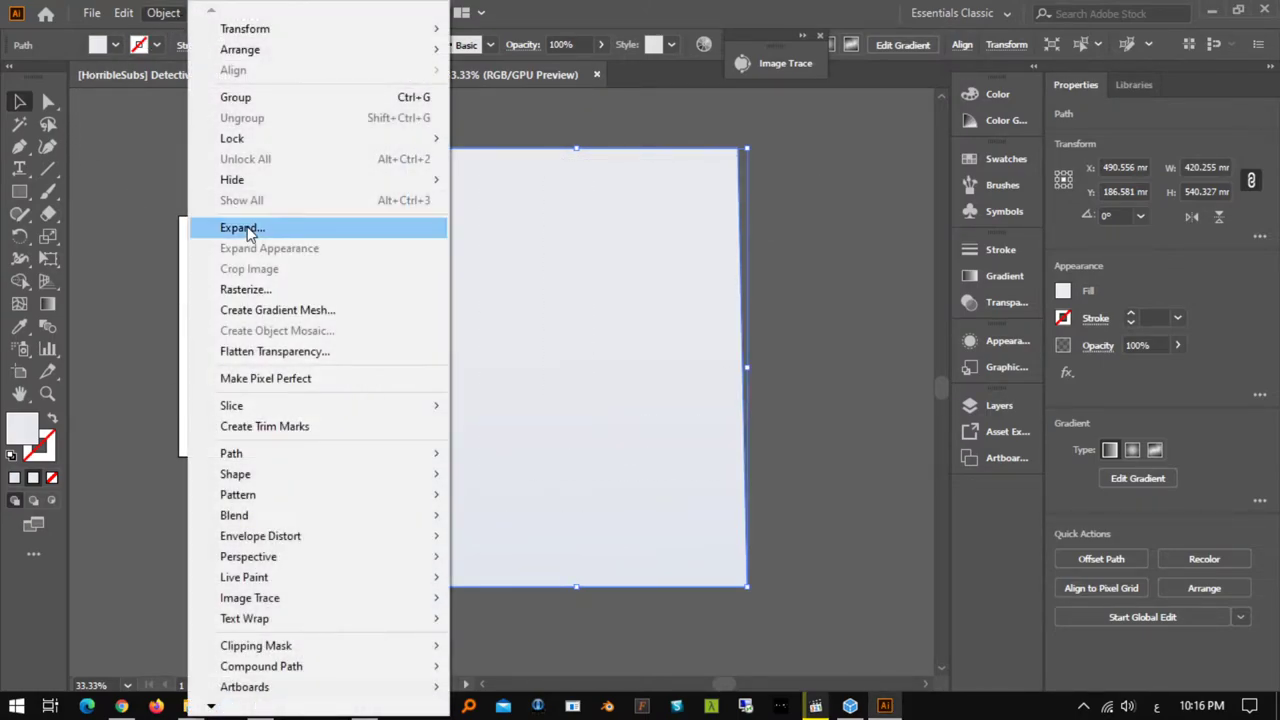
{"action": "left_click", "coordinate": [236, 226]}
{"action": "left_click", "coordinate": [595, 461]}
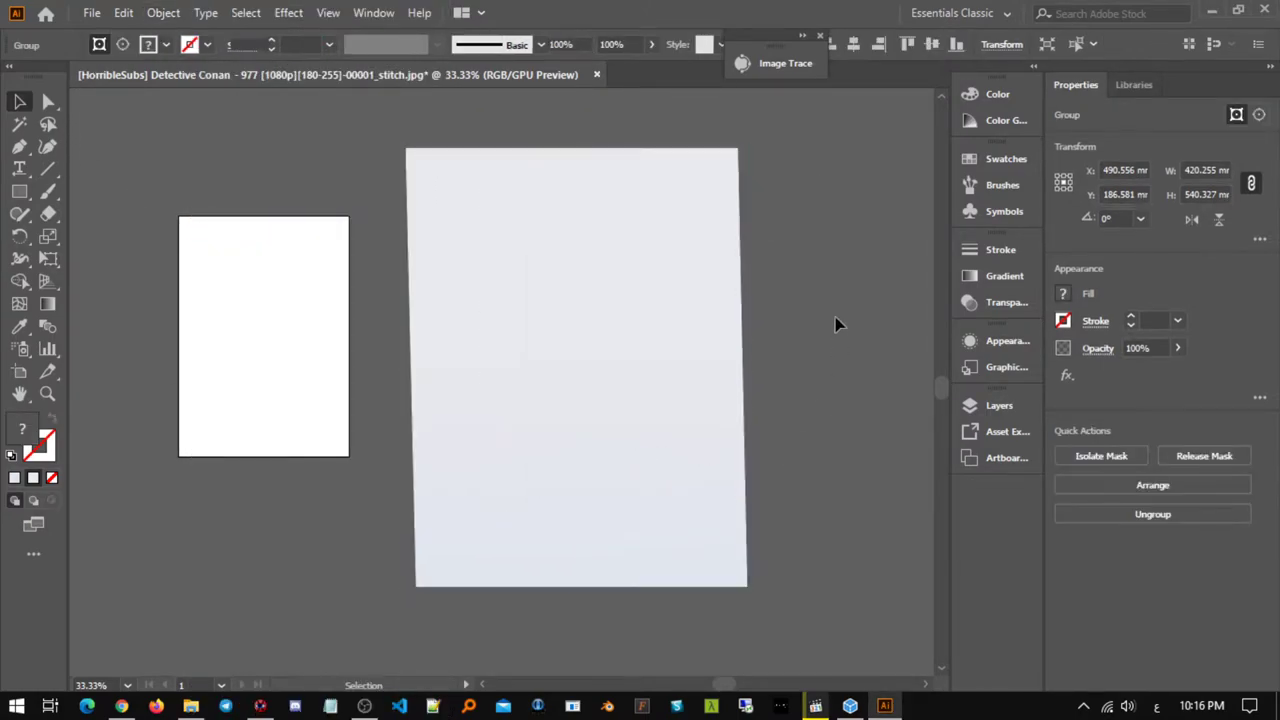
- Run the AI2ASS script on the expanded gradient group, export it as a Drawing and copy the ASS output
{"action": "scroll", "coordinate": [378, 238], "scroll_direction": "down", "scroll_amount": 1}
{"action": "left_click", "coordinate": [91, 13]}
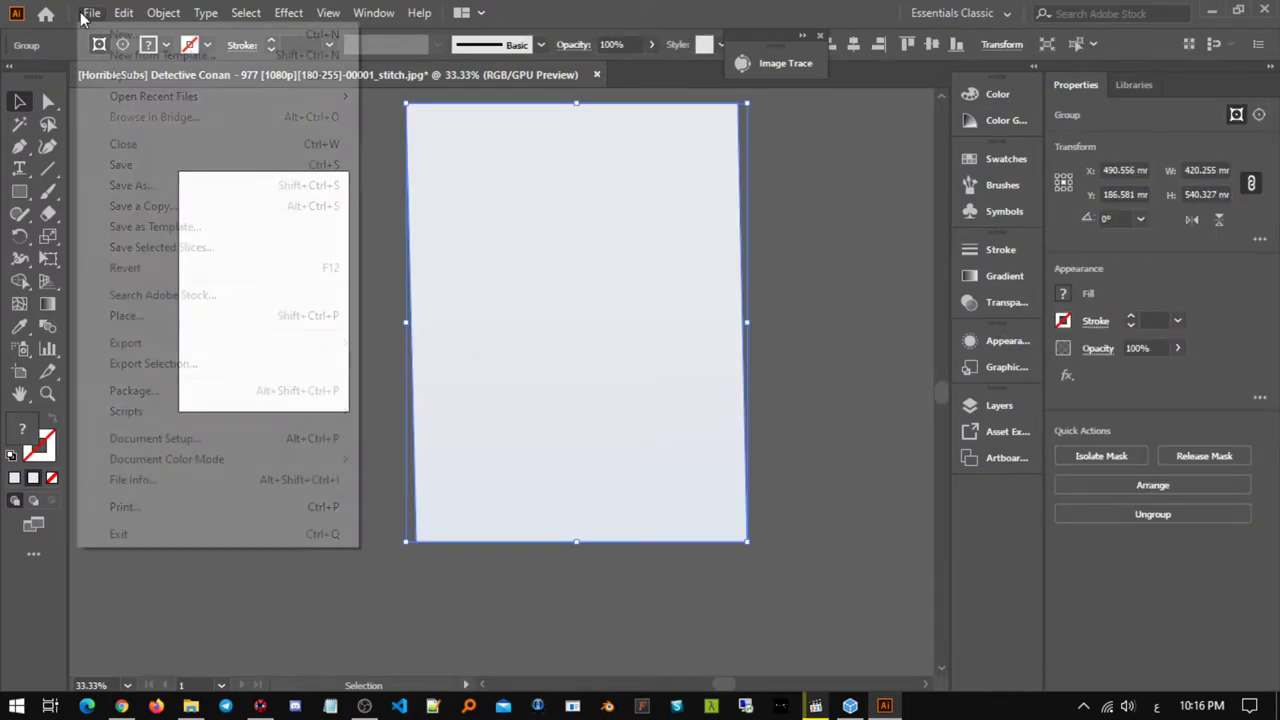
{"action": "mouse_move", "coordinate": [206, 412]}
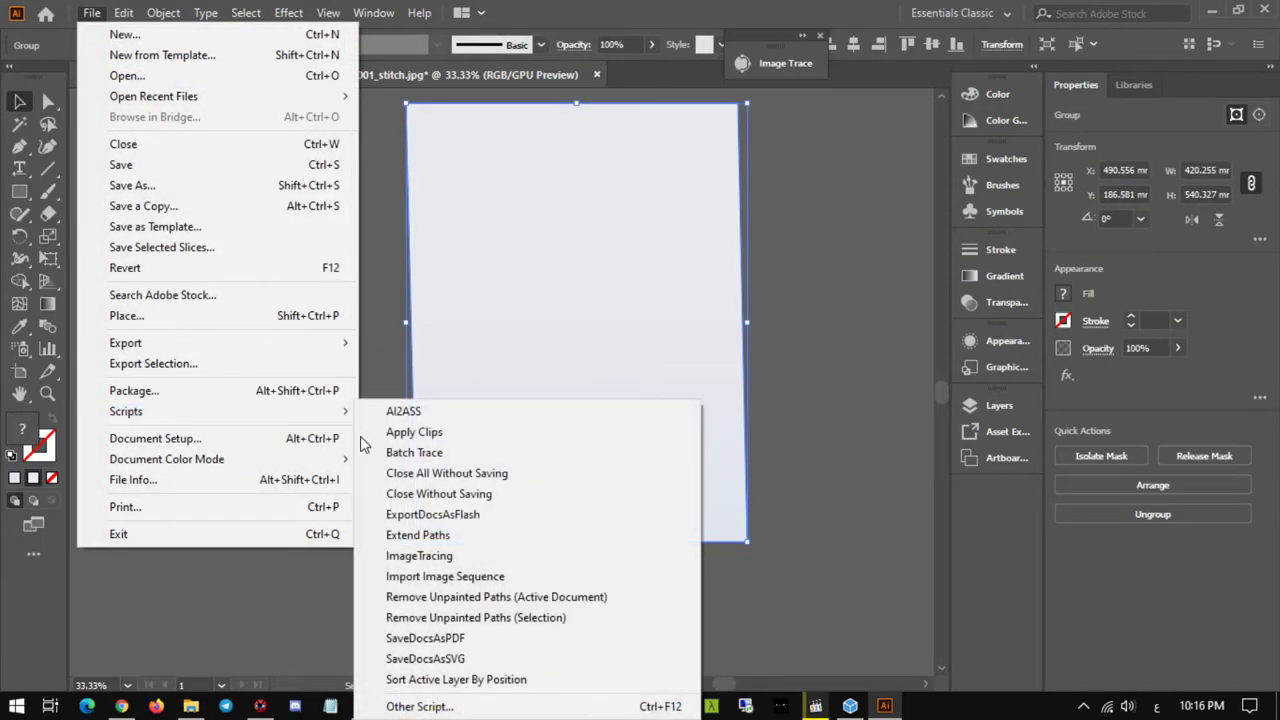
{"action": "left_click", "coordinate": [405, 411]}
{"action": "left_click", "coordinate": [628, 506]}
{"action": "right_click", "coordinate": [634, 295]}
{"action": "left_click", "coordinate": [680, 355]}
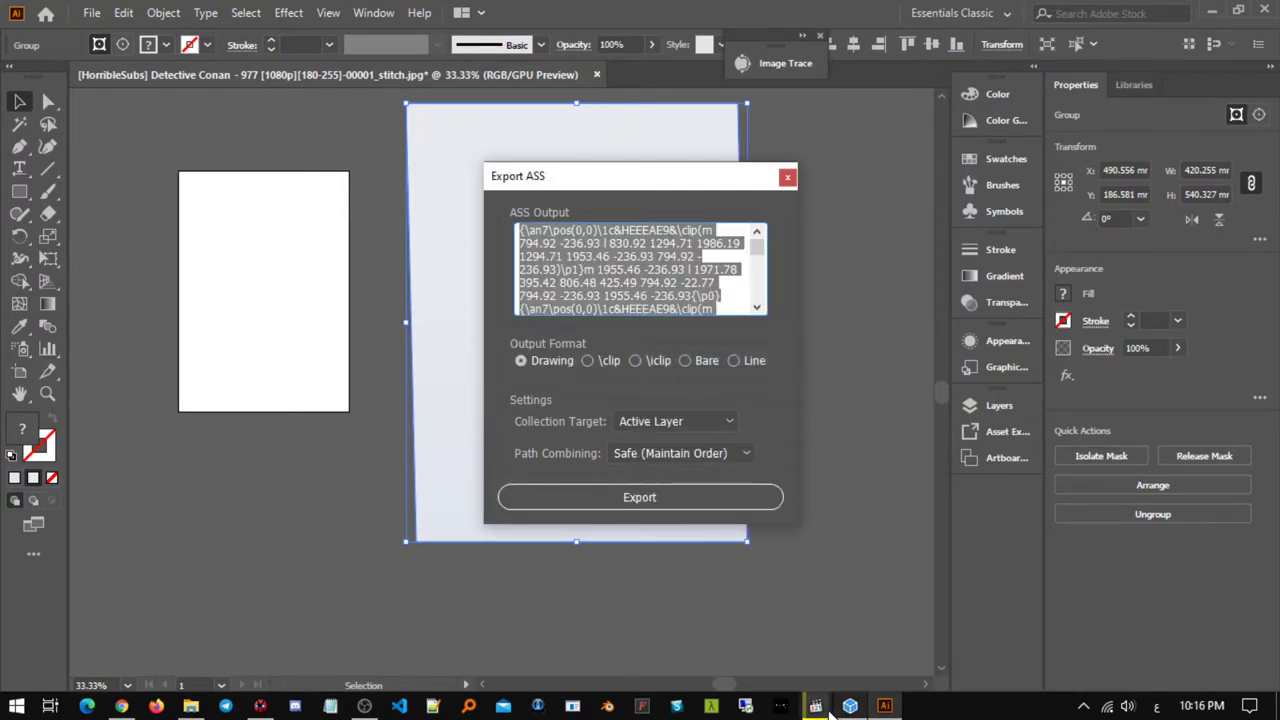
- Switch to Aegisub and delete the plain drawing line from the subtitle grid
{"action": "left_click", "coordinate": [260, 706]}
{"action": "right_click", "coordinate": [346, 540]}
{"action": "left_click", "coordinate": [380, 524]}
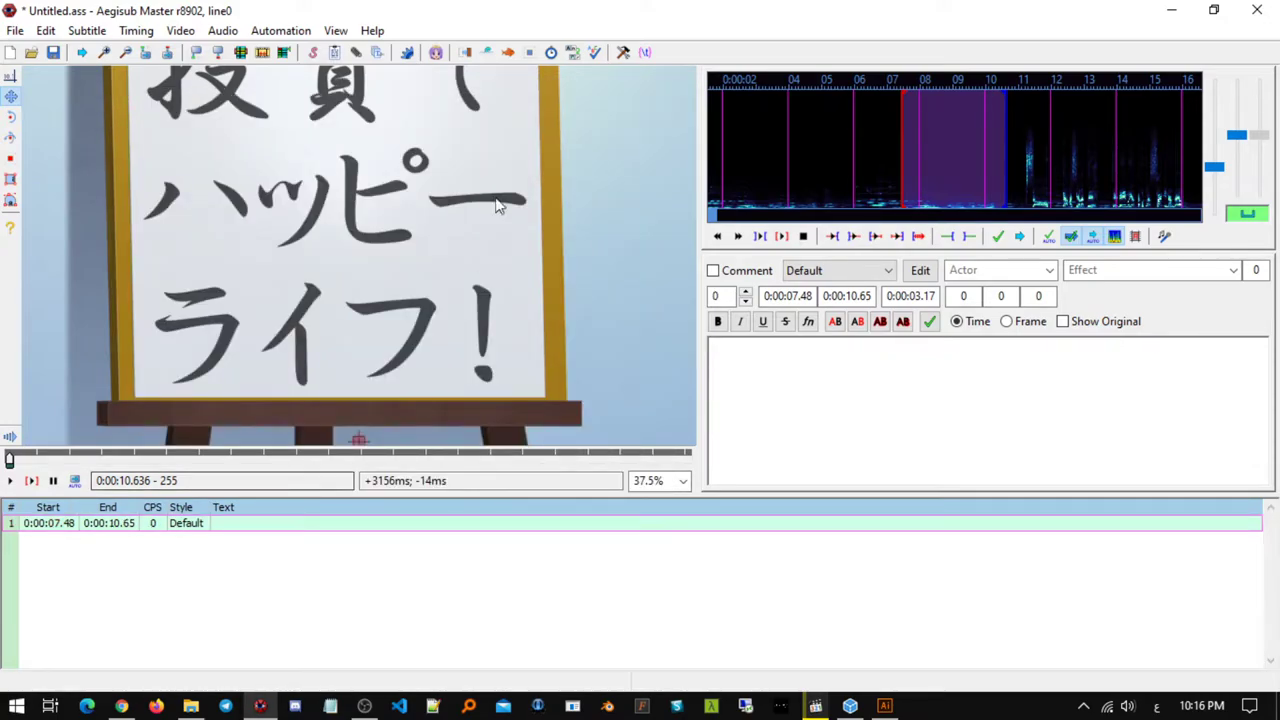
- Import the copied gradient drawings with Paste AI Lines, trimmed with alignment 5, automatic layer offset and times copied from the selection
{"action": "left_click", "coordinate": [281, 30]}
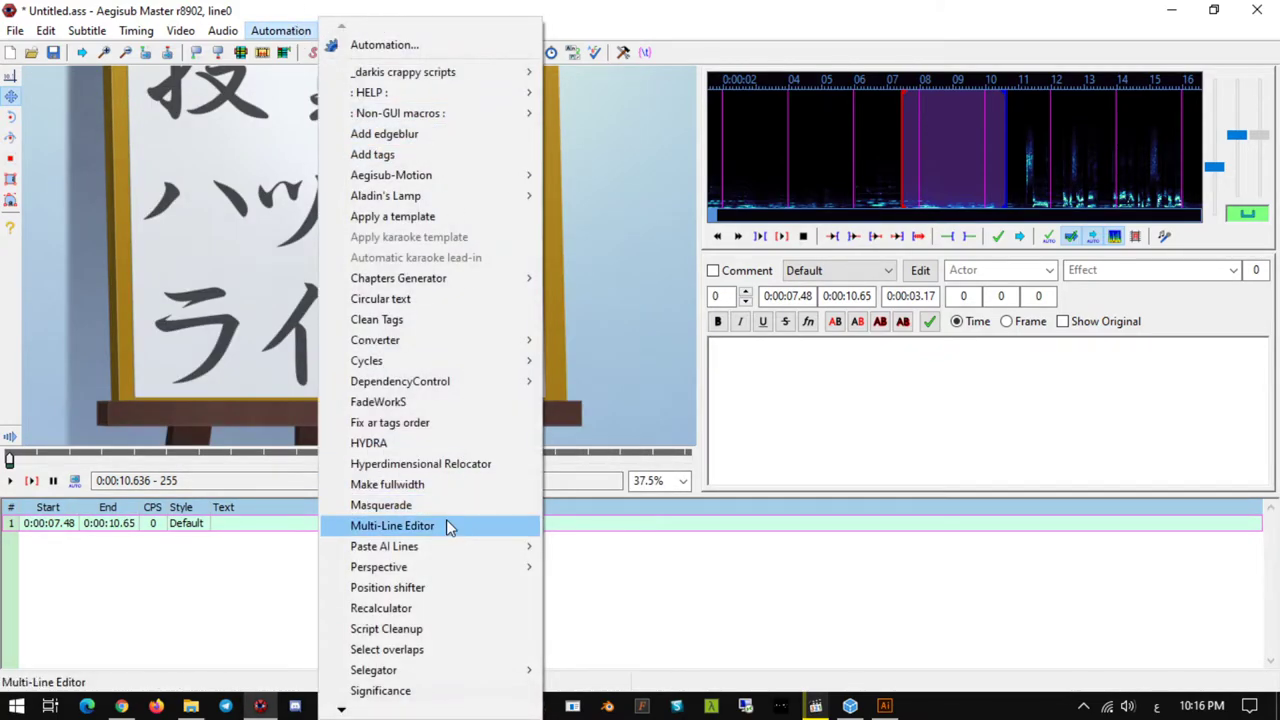
{"action": "mouse_move", "coordinate": [458, 548]}
{"action": "left_click", "coordinate": [627, 549]}
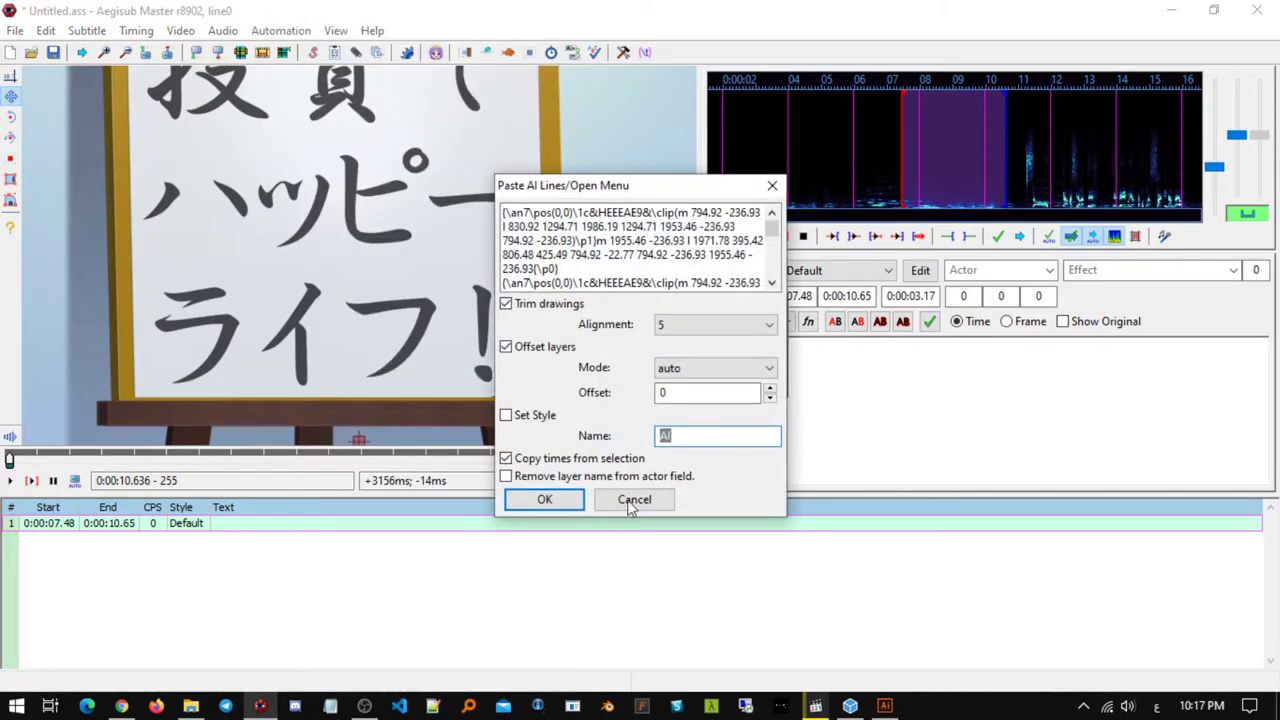
{"action": "left_click", "coordinate": [543, 500]}
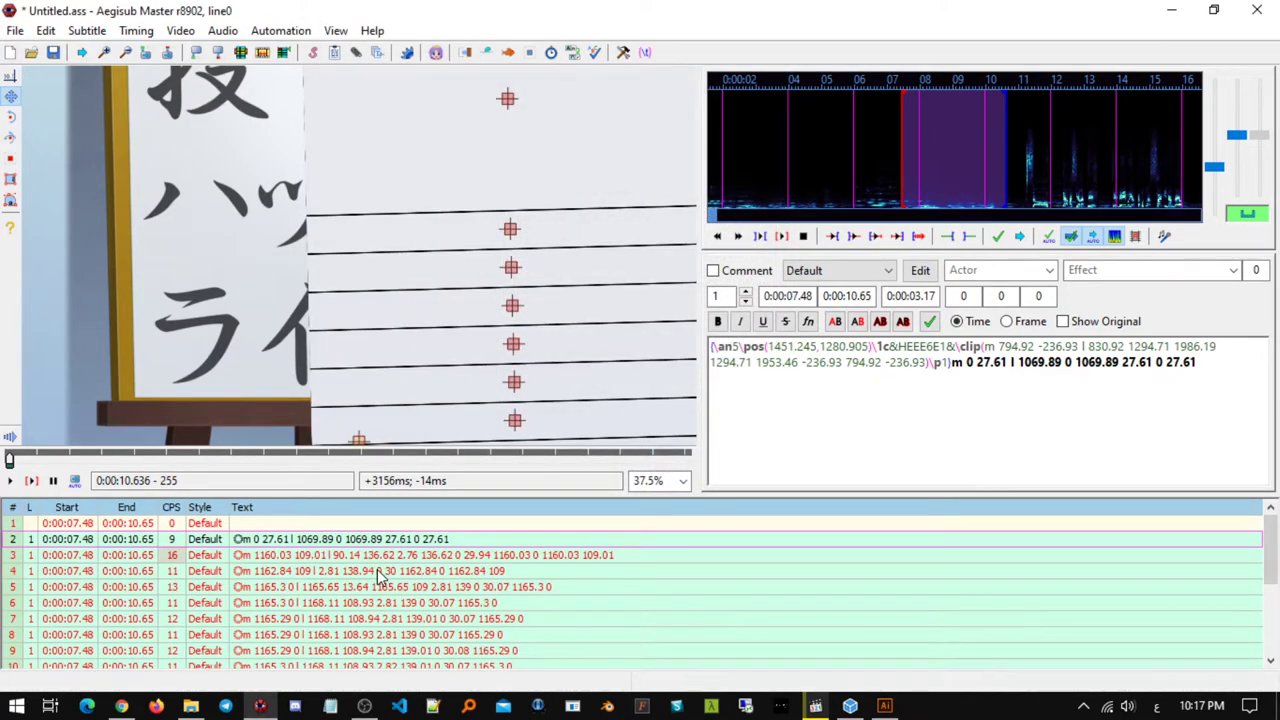
- Set the Default style's outline and shadow to 0 and apply the change
{"action": "left_click", "coordinate": [920, 270]}
{"action": "double_click", "coordinate": [1020, 260]}
{"action": "type", "text": "0"}
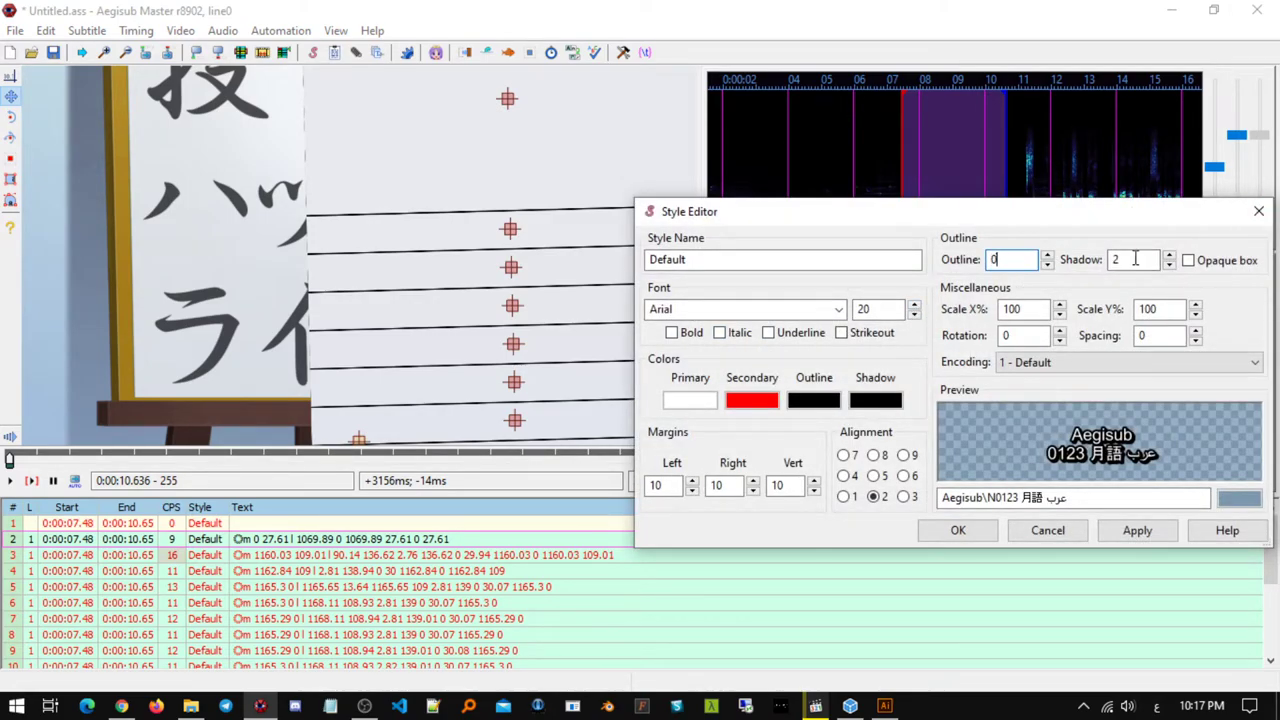
{"action": "double_click", "coordinate": [1132, 260]}
{"action": "type", "text": "0"}
{"action": "left_click", "coordinate": [1137, 530]}
{"action": "left_click", "coordinate": [958, 530]}
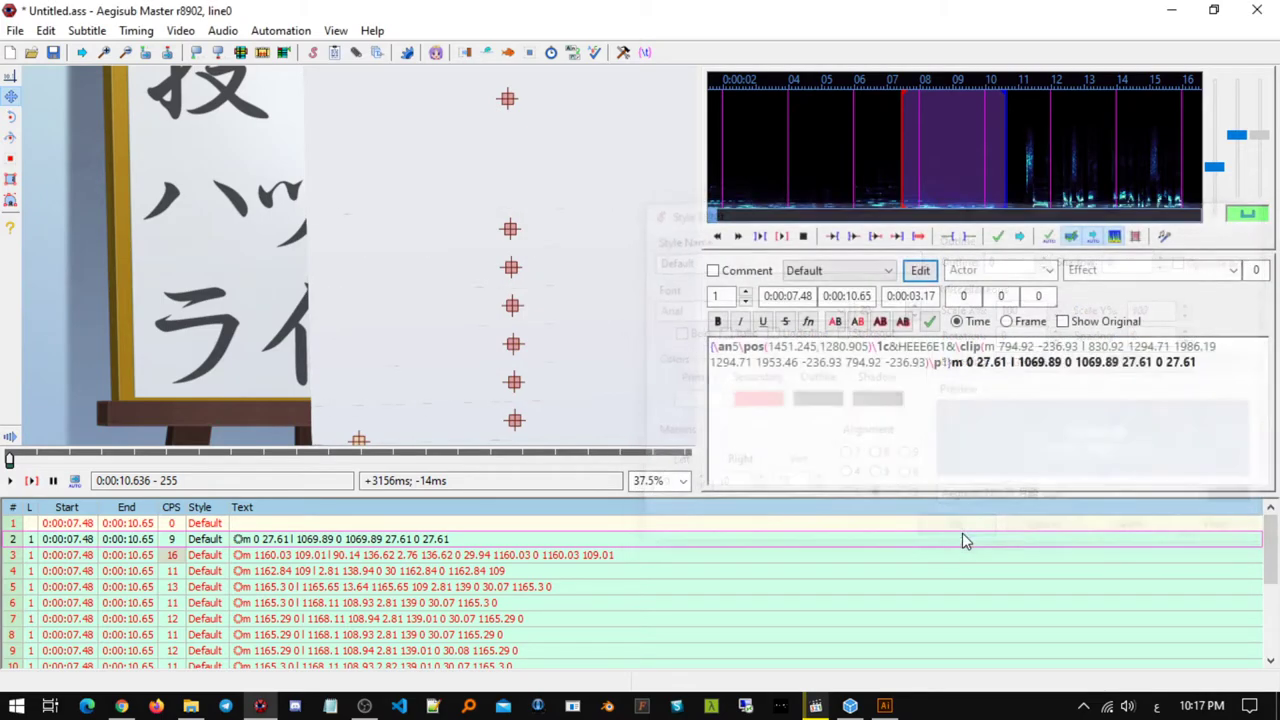
- Try to move the selected gradient drawing lines together across the video frame
{"action": "mouse_move", "coordinate": [508, 306]}
{"action": "left_mouse_down"}
{"action": "mouse_move", "coordinate": [388, 353]}
{"action": "mouse_move", "coordinate": [614, 347]}
{"action": "left_mouse_up"}
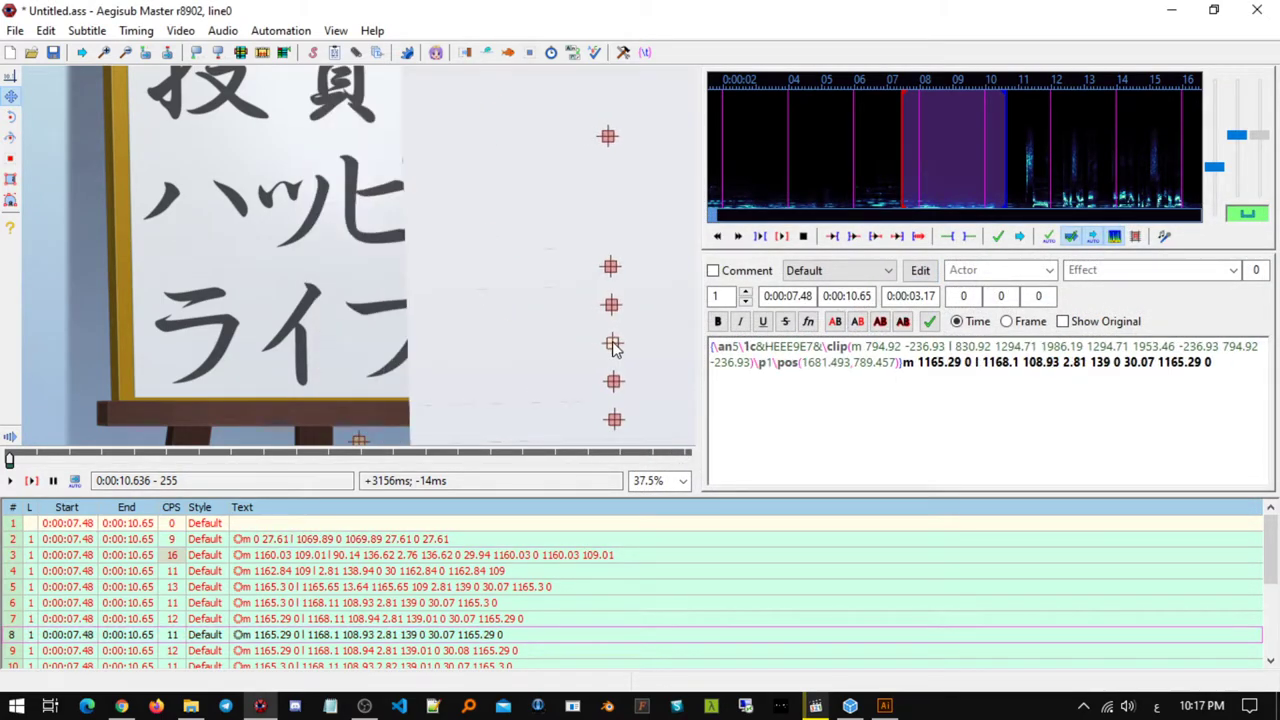
{"action": "key", "text": "ctrl+z"}
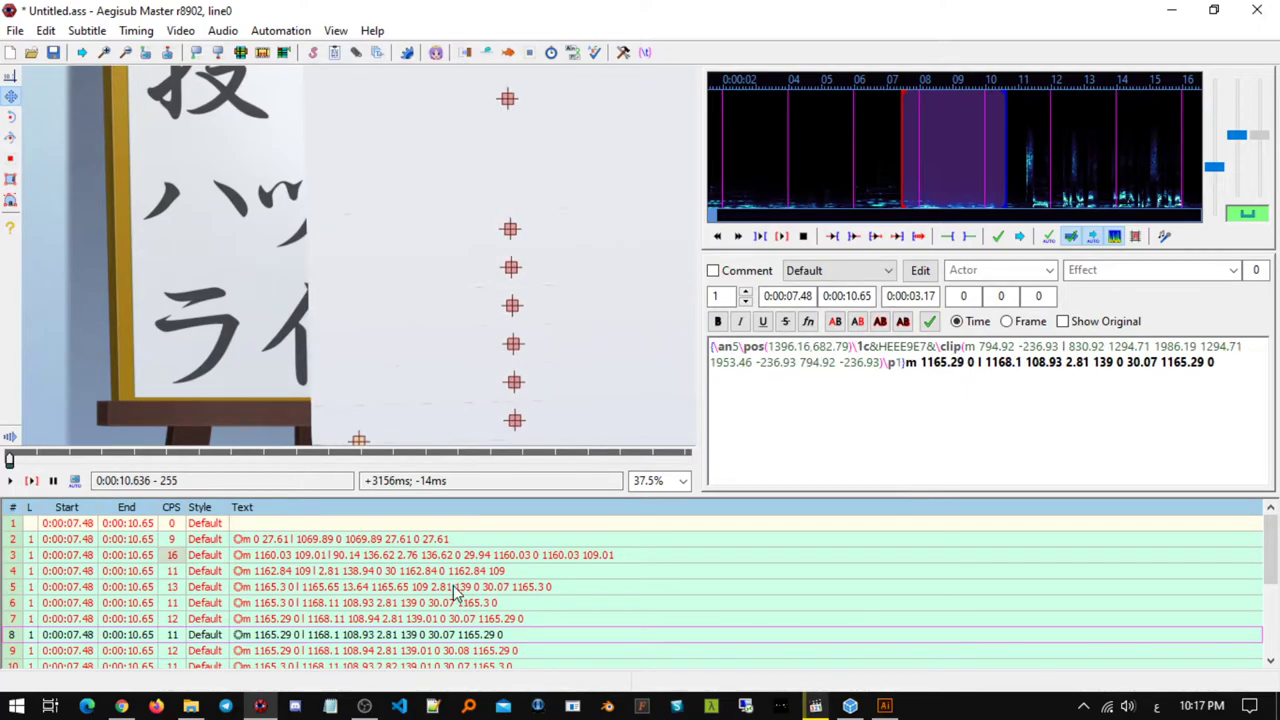
{"action": "left_click", "coordinate": [425, 562]}
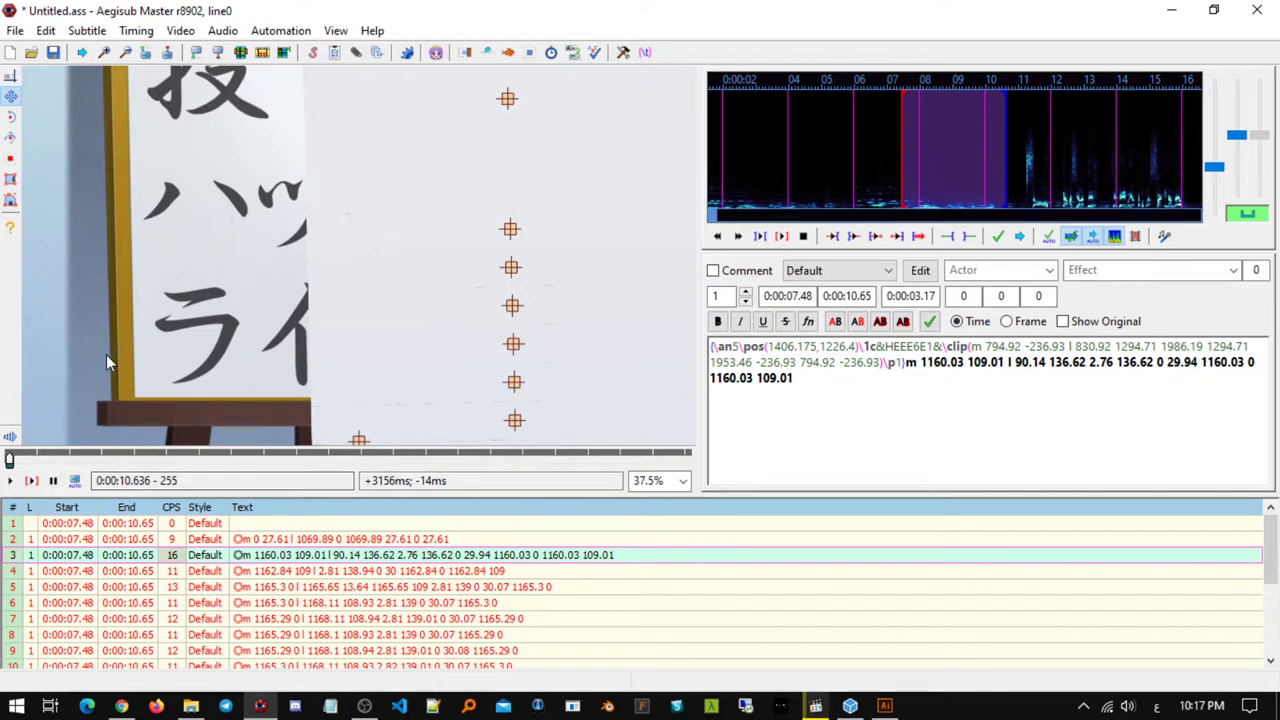
- Step the video back frame by frame to frame 196, where the upper part of the sign is shown
{"action": "left_click", "coordinate": [10, 458]}
{"action": "key", "text": "Left"}
{"action": "key", "text": "Left"}
{"action": "key", "text": "Left"}
{"action": "key", "text": "Left"}
{"action": "key", "text": "Left"}
{"action": "key", "text": "Left"}
{"action": "key", "text": "Left"}
{"action": "key", "text": "Left"}
{"action": "key", "text": "Left"}
{"action": "key", "text": "Left"}
{"action": "key", "text": "Left"}
{"action": "key", "text": "Left"}
{"action": "key", "text": "Left"}
{"action": "key", "text": "Left"}
{"action": "key", "text": "Left"}
{"action": "key", "text": "Left"}
{"action": "key", "text": "Left"}
{"action": "key", "text": "Left"}
{"action": "key", "text": "Left"}
{"action": "key", "text": "Left"}
{"action": "key", "text": "Left"}
{"action": "key", "text": "Left"}
{"action": "key", "text": "Left"}
{"action": "key", "text": "Left"}
{"action": "key", "text": "Left"}
{"action": "key", "text": "Left"}
{"action": "key", "text": "Left"}
{"action": "key", "text": "Left"}
{"action": "key", "text": "Left"}
{"action": "key", "text": "Left"}
{"action": "key", "text": "Left"}
{"action": "key", "text": "Left"}
{"action": "key", "text": "Left"}
{"action": "key", "text": "Left"}
{"action": "key", "text": "Left"}
{"action": "key", "text": "Left"}
{"action": "key", "text": "Left"}
{"action": "key", "text": "Left"}
{"action": "key", "text": "Left"}
{"action": "key", "text": "Left"}
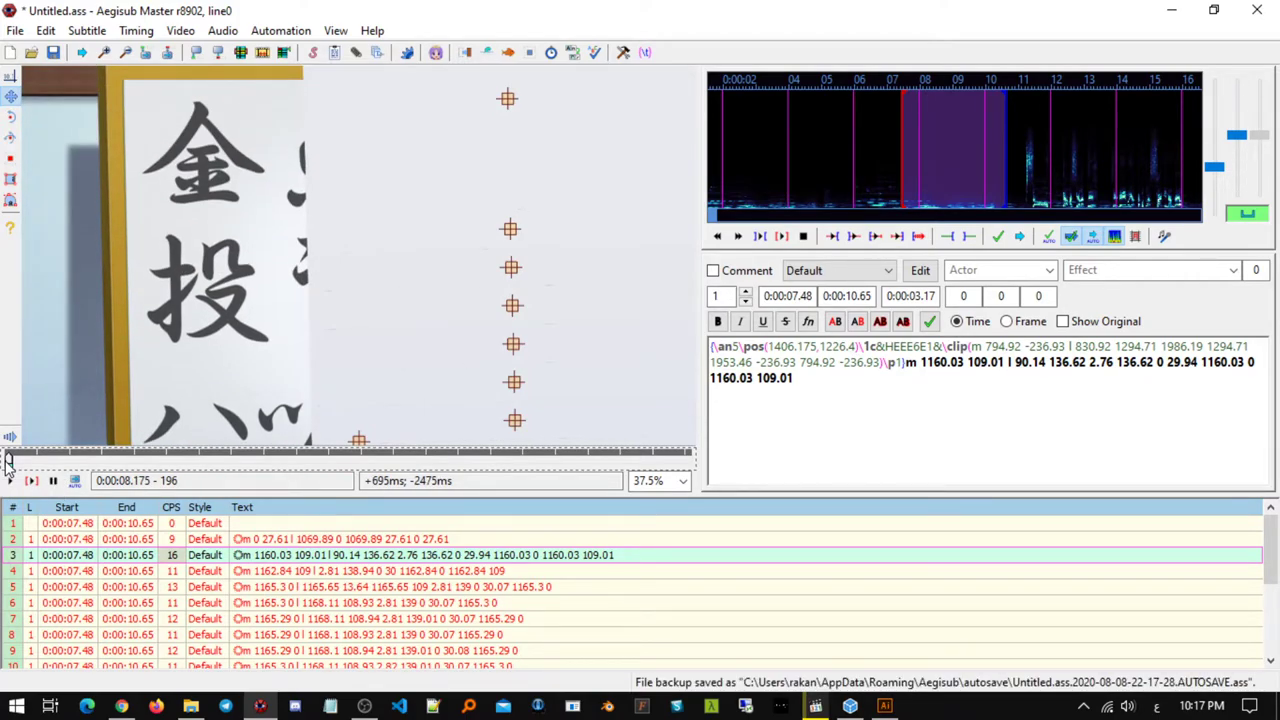
- Select all the gradient drawing lines from 2 to 11 and move them together about 235 pixels down on the video
{"action": "left_click", "coordinate": [337, 540]}
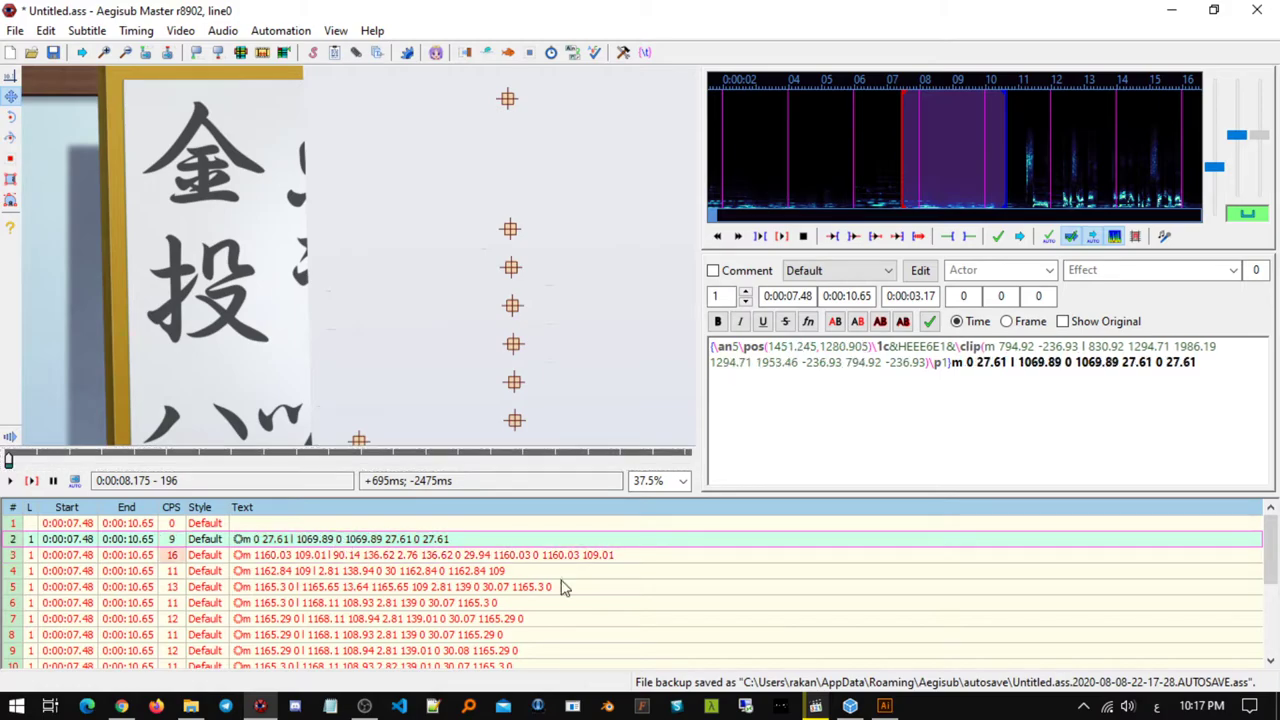
{"action": "scroll", "coordinate": [349, 592], "scroll_direction": "down", "scroll_amount": 3}
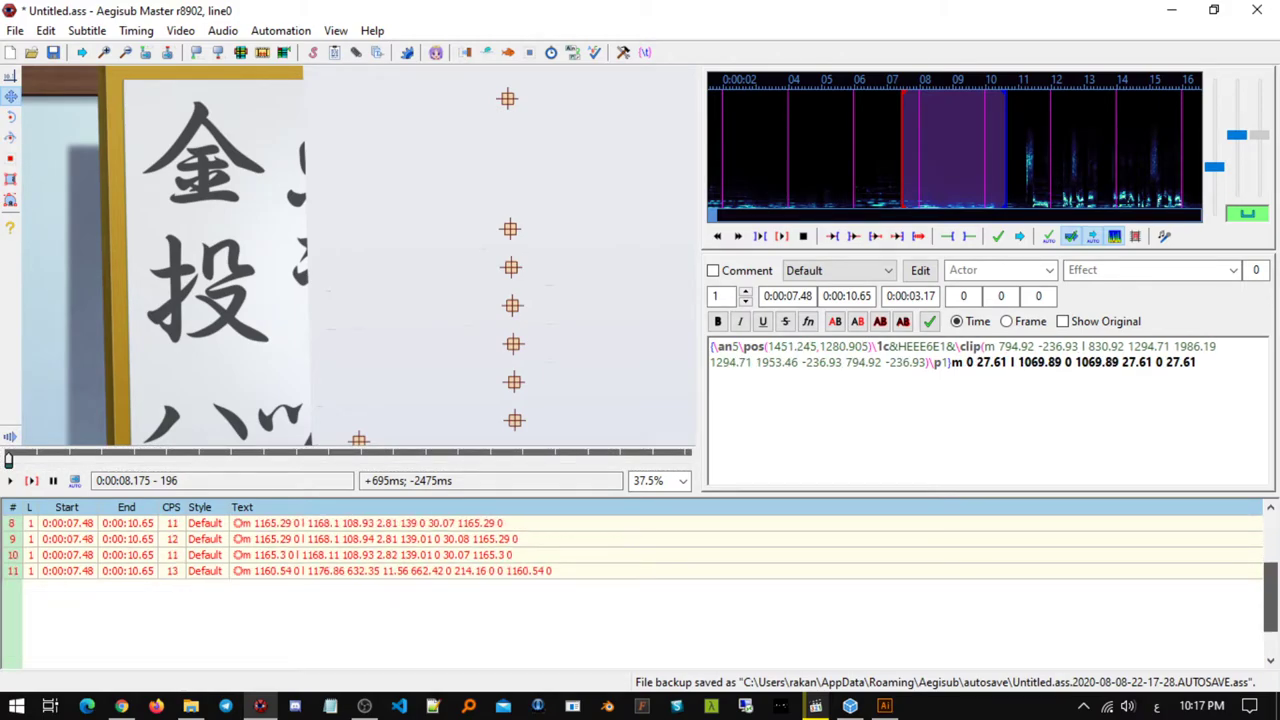
{"action": "left_click", "coordinate": [323, 571], "text": "shift"}
{"action": "left_click_drag", "start_coordinate": [1275, 622], "coordinate": [1275, 574]}
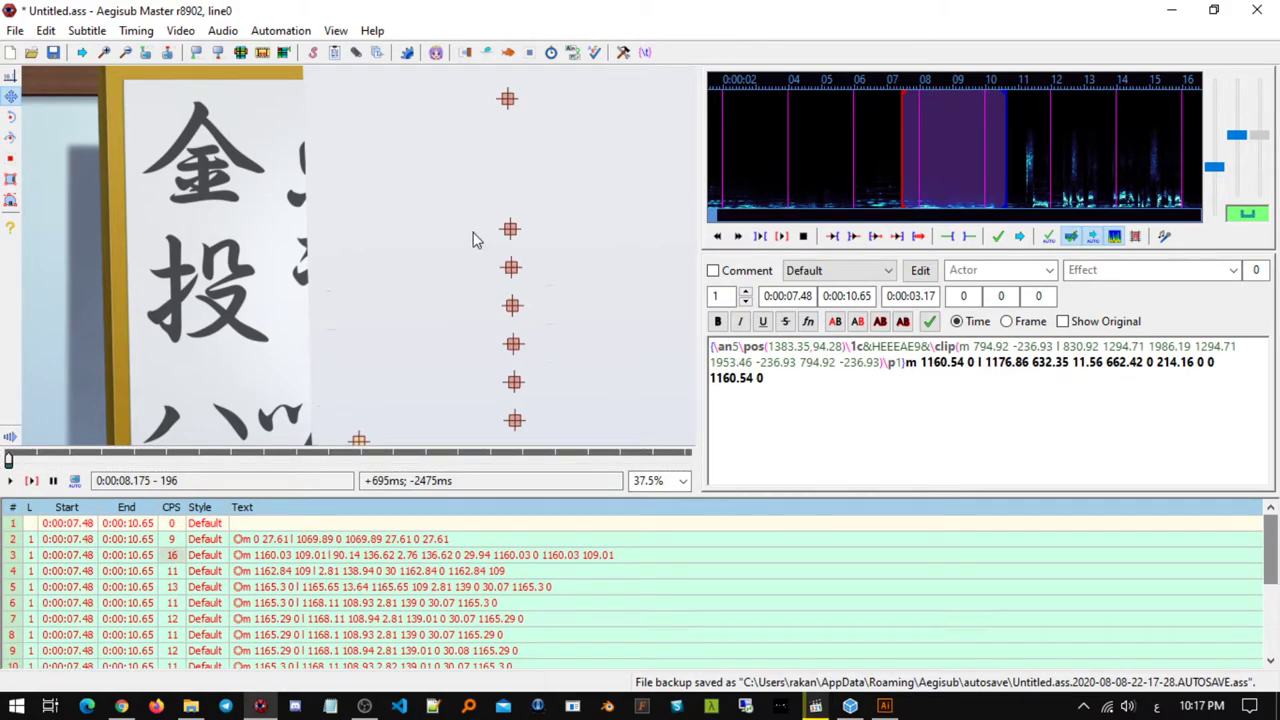
{"action": "mouse_move", "coordinate": [509, 104]}
{"action": "left_mouse_down"}
{"action": "mouse_move", "coordinate": [357, 209]}
{"action": "mouse_move", "coordinate": [434, 220]}
{"action": "mouse_move", "coordinate": [292, 256]}
{"action": "mouse_move", "coordinate": [509, 183]}
{"action": "left_mouse_up"}
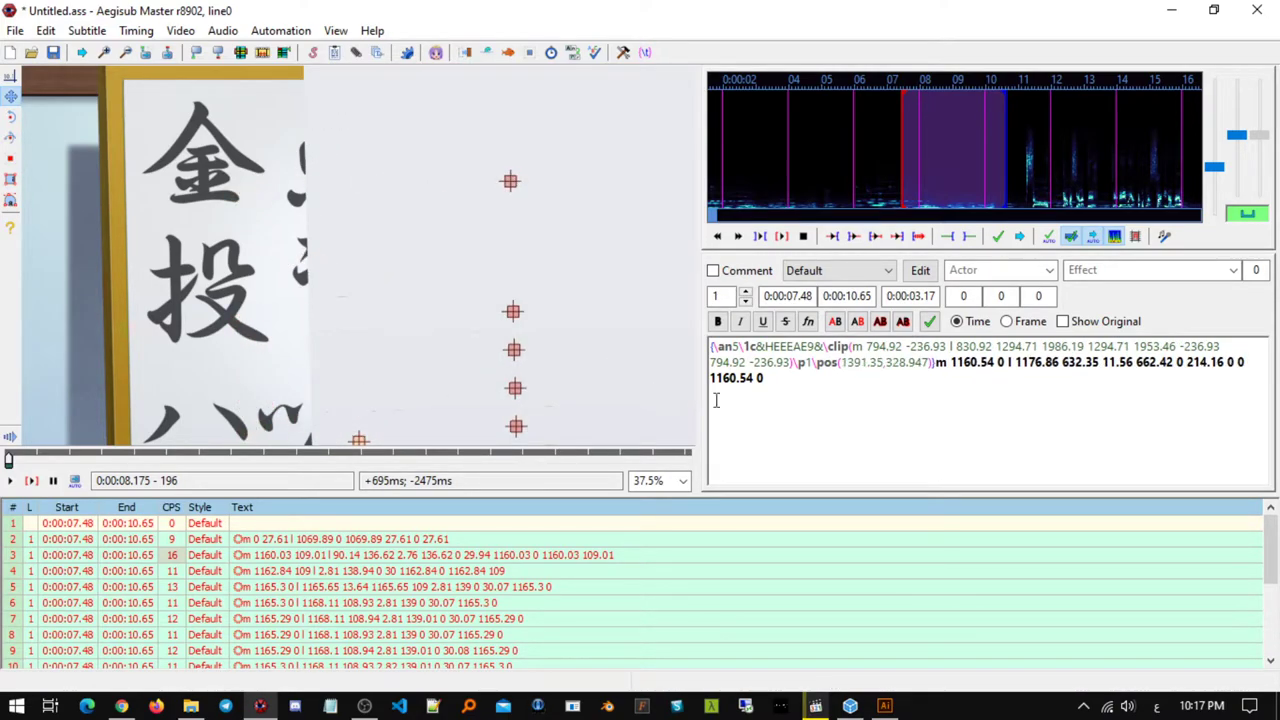
{"action": "left_click", "coordinate": [481, 557]}
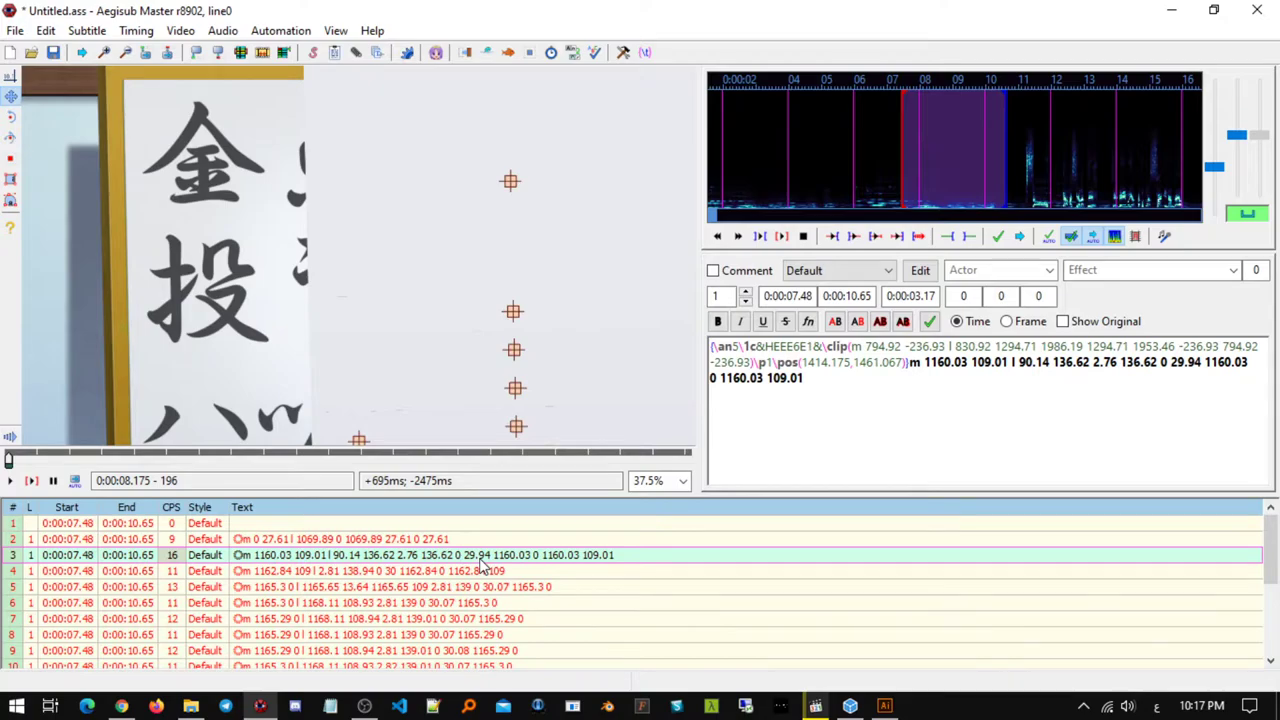
- Delete all the pasted gradient drawing lines from 2 to 11, keeping the empty first line
{"action": "key", "text": "ctrl+a"}
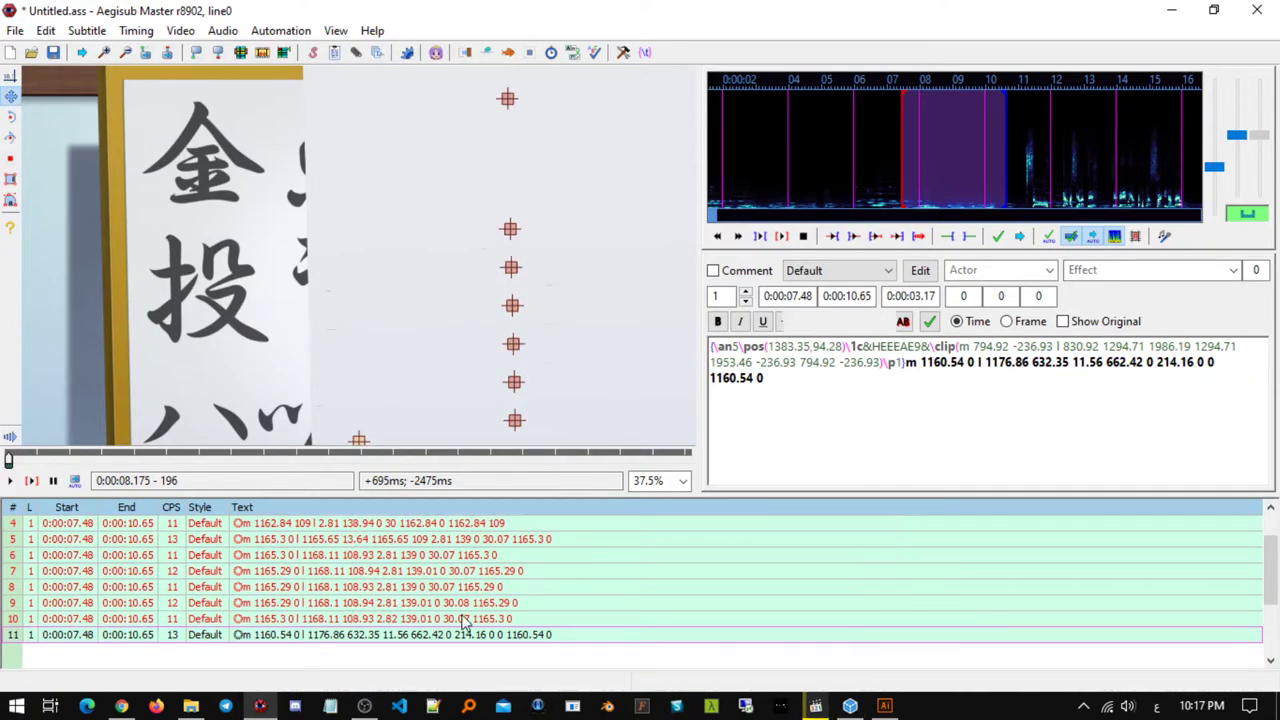
{"action": "key", "text": "ctrl+Delete"}
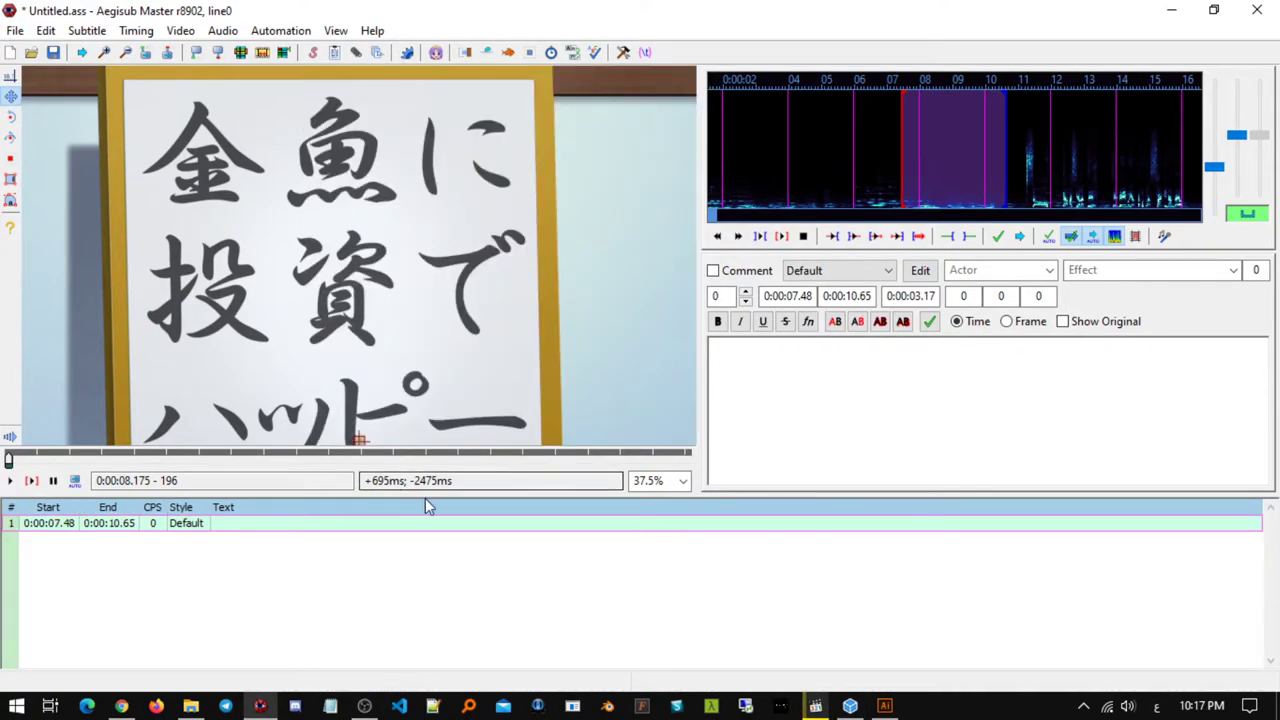
- Switch to Illustrator, re-export the gradient in Drawing format with Active Layer as target, and copy the ASS output
{"action": "left_click", "coordinate": [884, 705]}
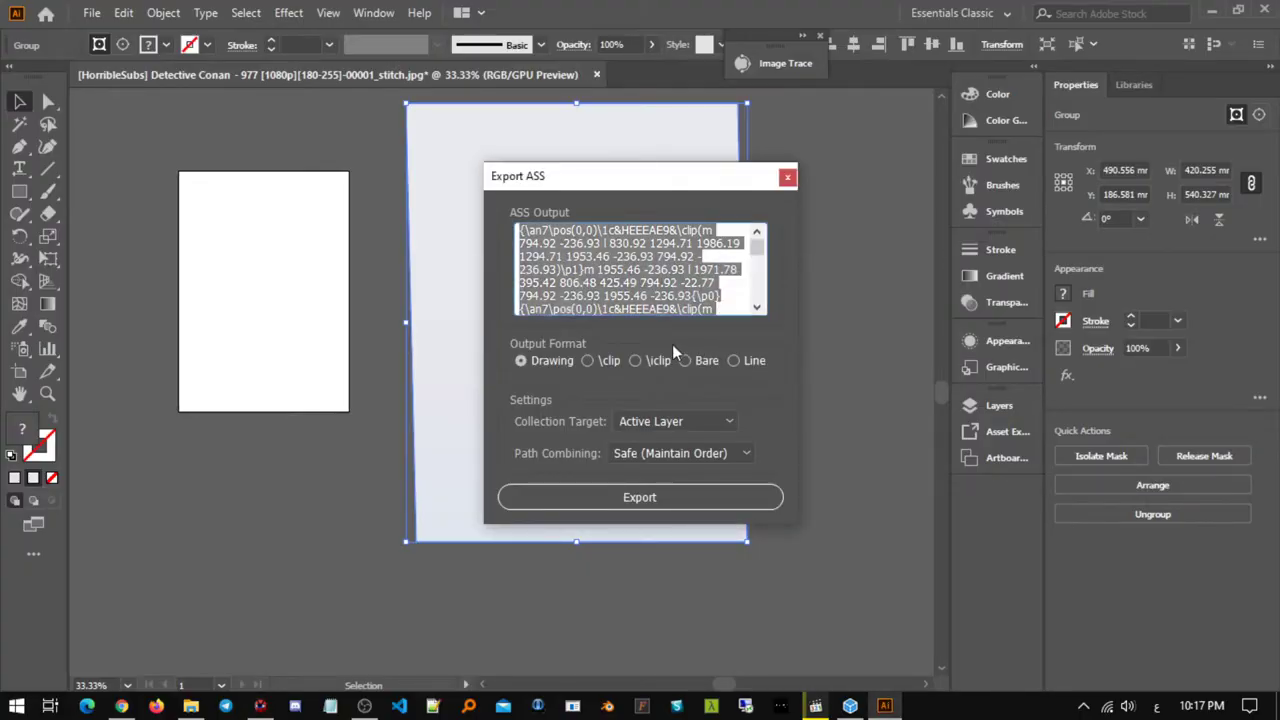
{"action": "left_click", "coordinate": [633, 497]}
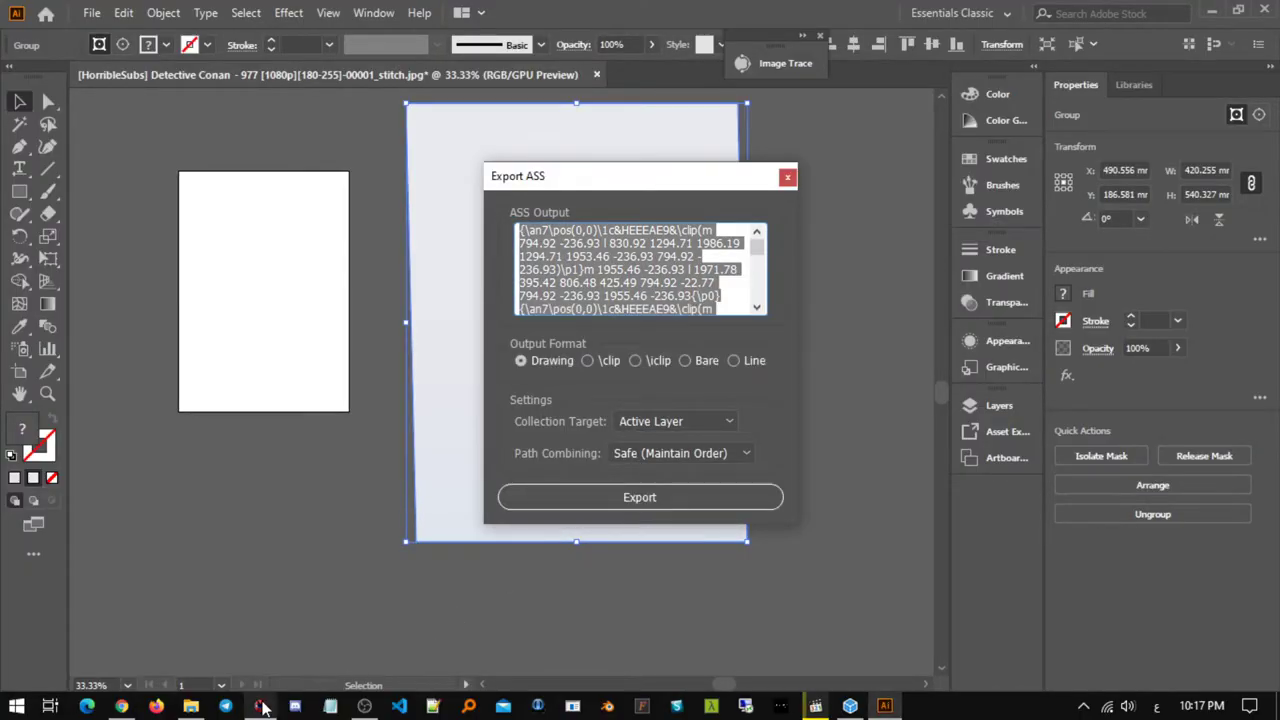
{"action": "right_click", "coordinate": [634, 260]}
{"action": "left_click", "coordinate": [673, 322]}
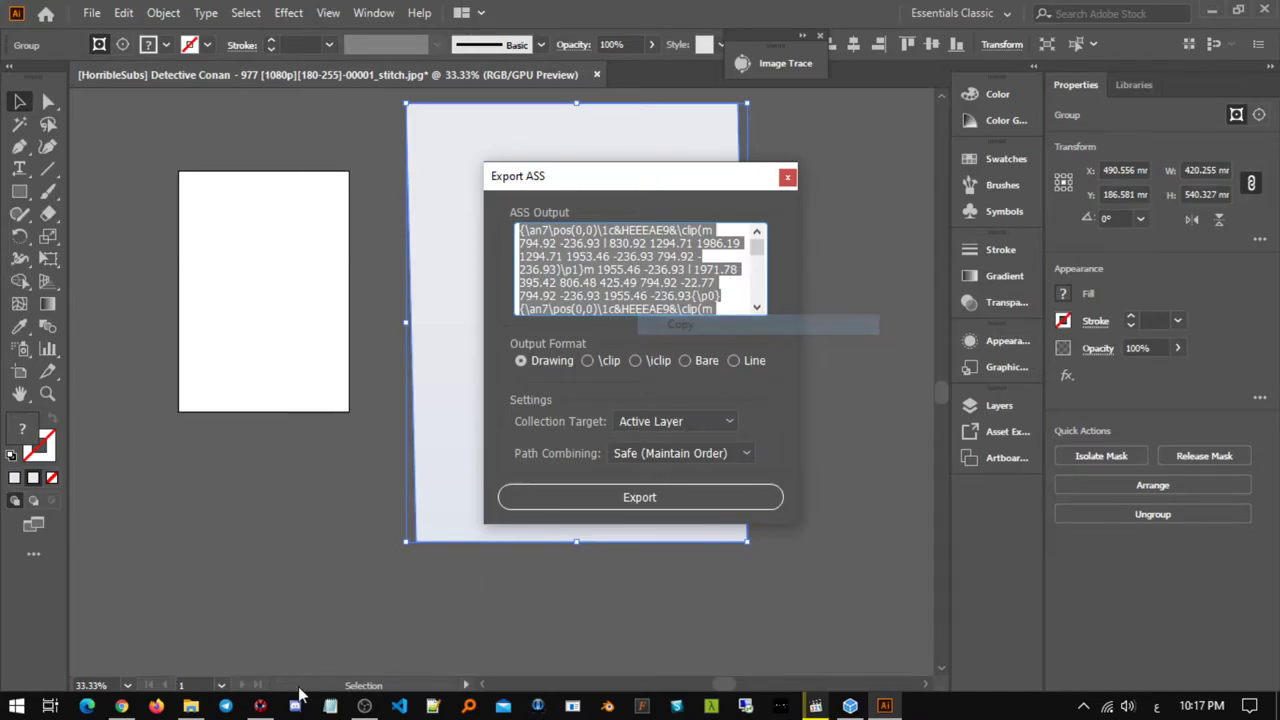
- Switch to Aegisub, try pasting the export through Paste AI Lines with alignment 5 and auto layer offset, and undo the paste
{"action": "left_click", "coordinate": [259, 706]}
{"action": "left_click", "coordinate": [281, 30]}
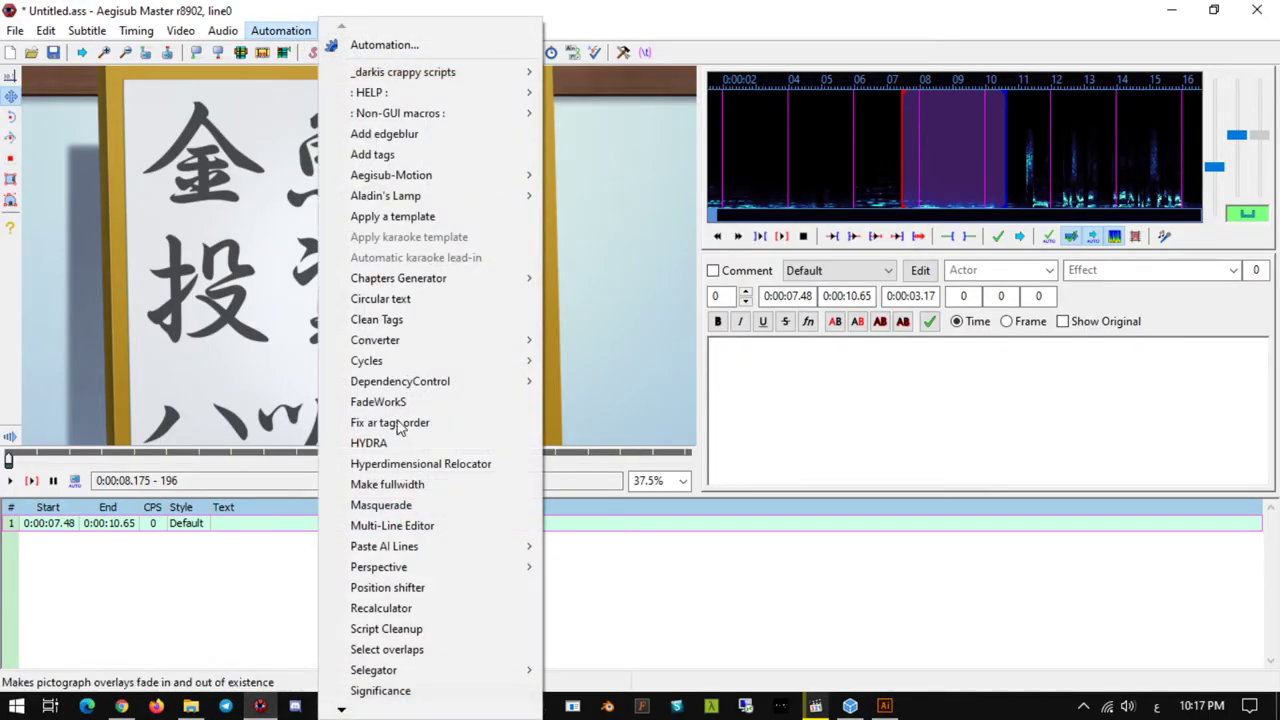
{"action": "mouse_move", "coordinate": [432, 548]}
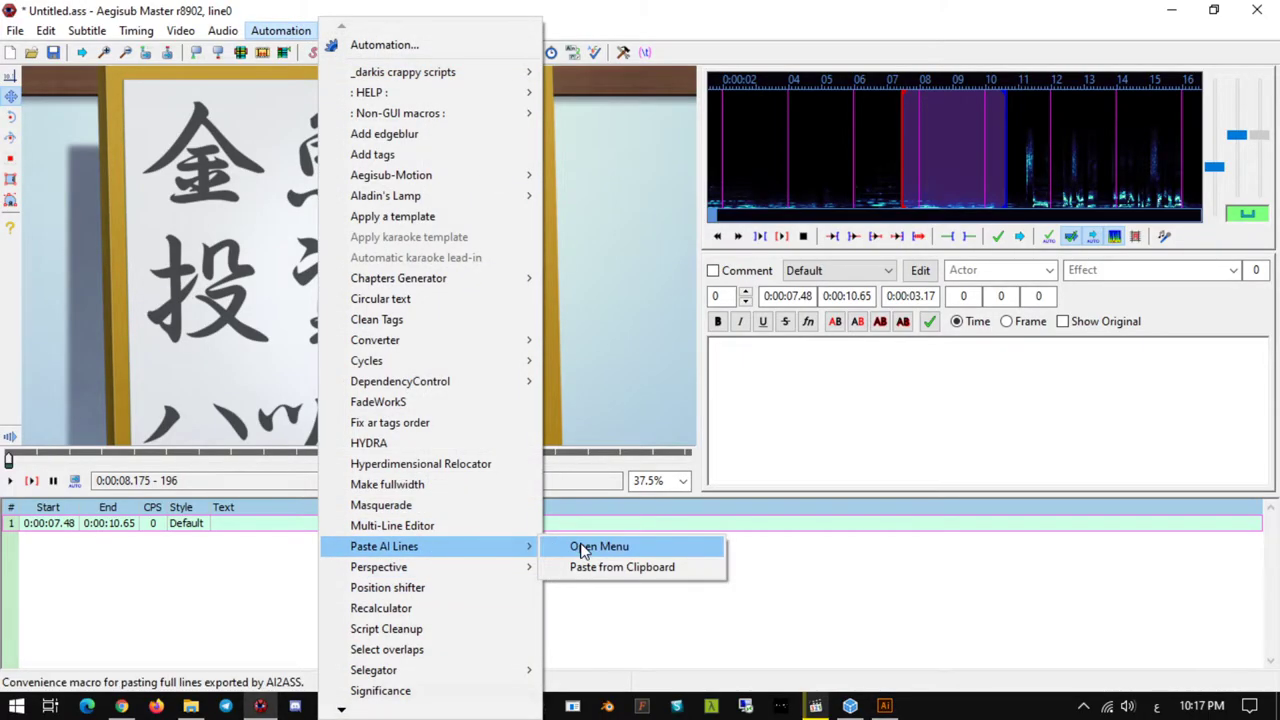
{"action": "left_click", "coordinate": [584, 547]}
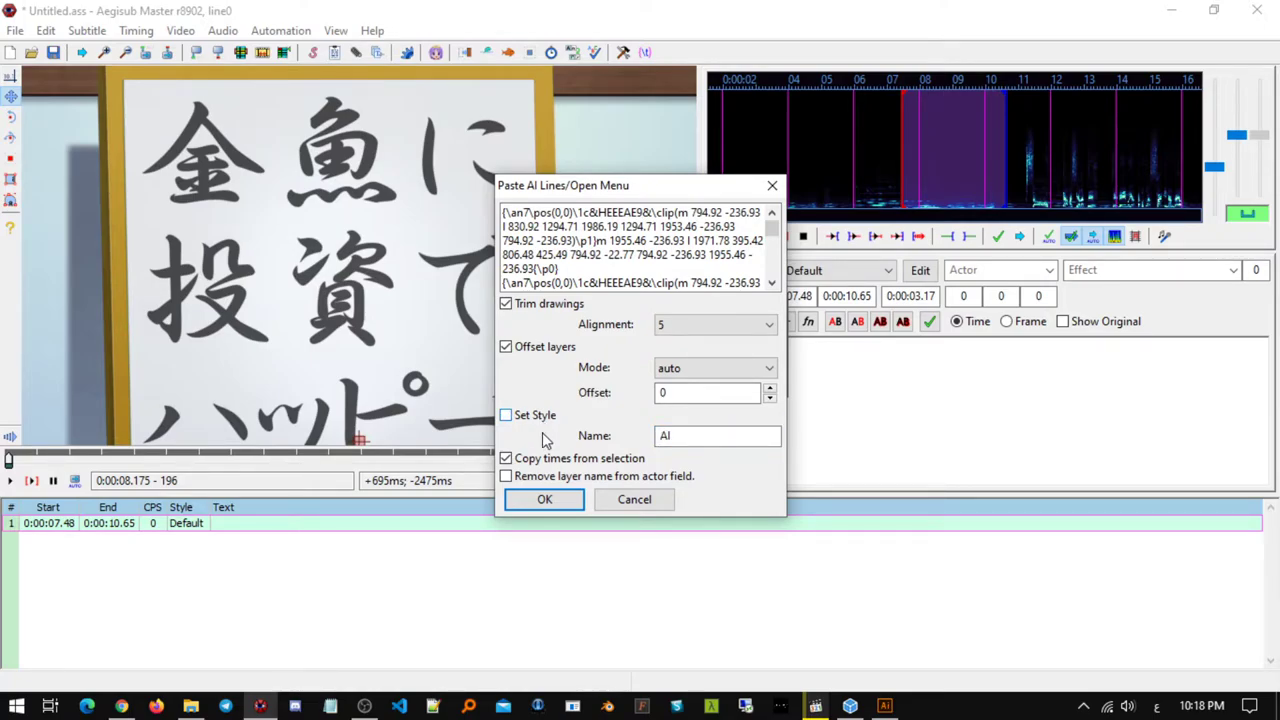
{"action": "left_click", "coordinate": [756, 368]}
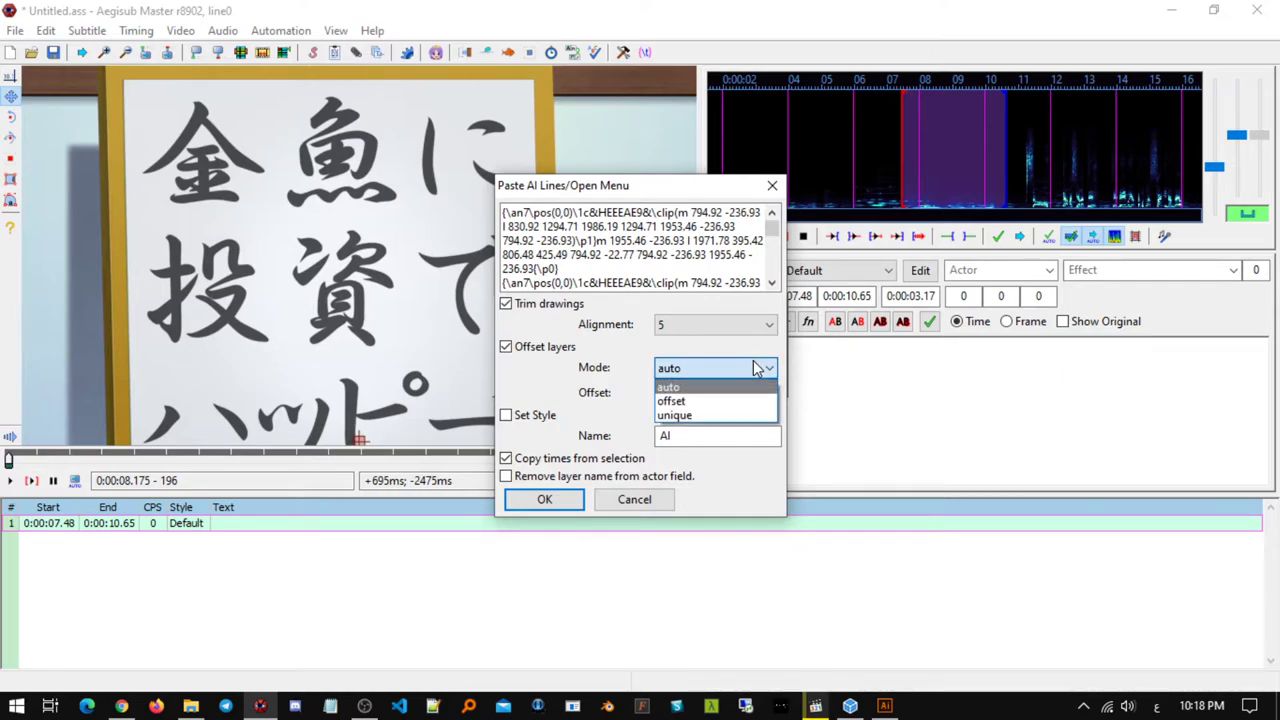
{"action": "left_click", "coordinate": [756, 368]}
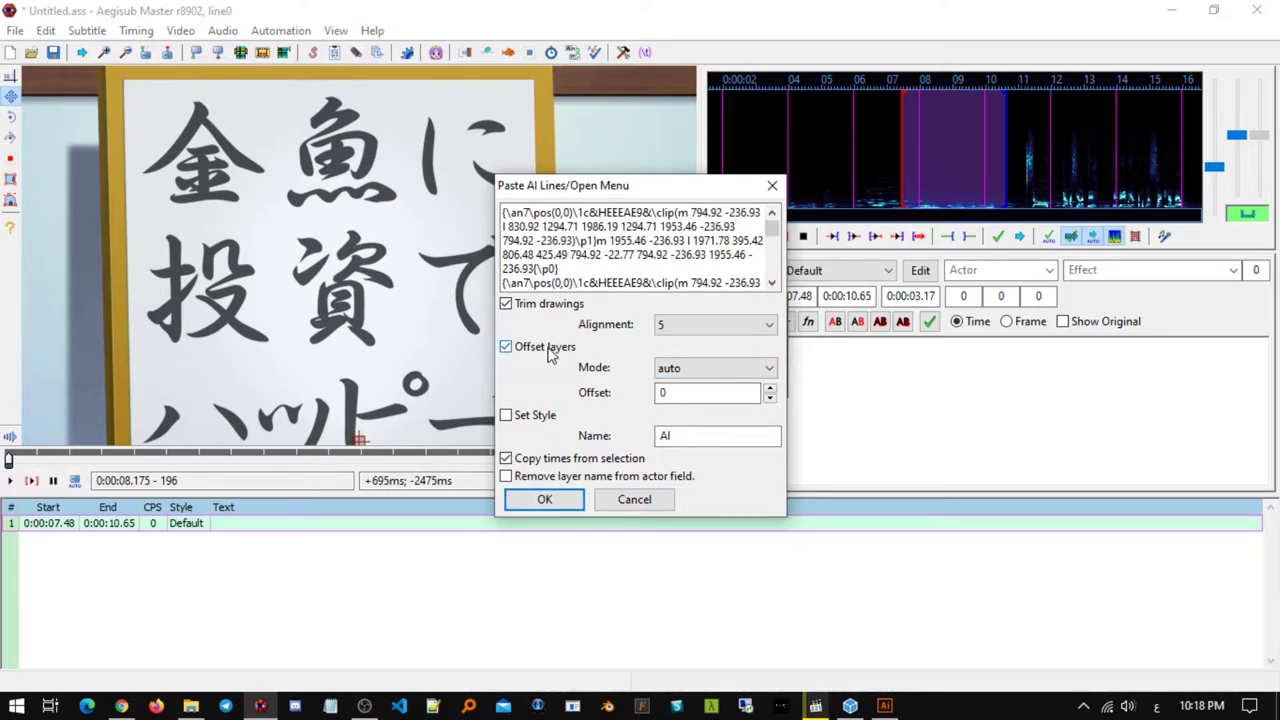
{"action": "left_click", "coordinate": [545, 500]}
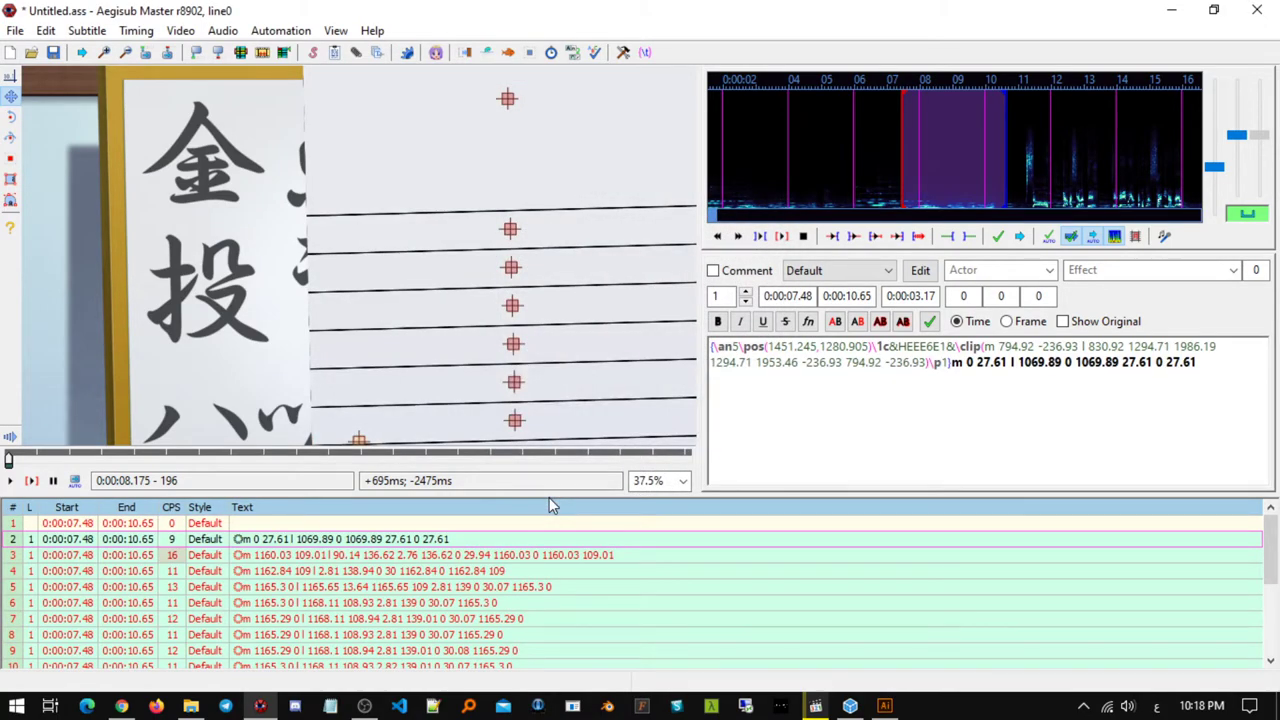
{"action": "key", "text": "ctrl+z"}
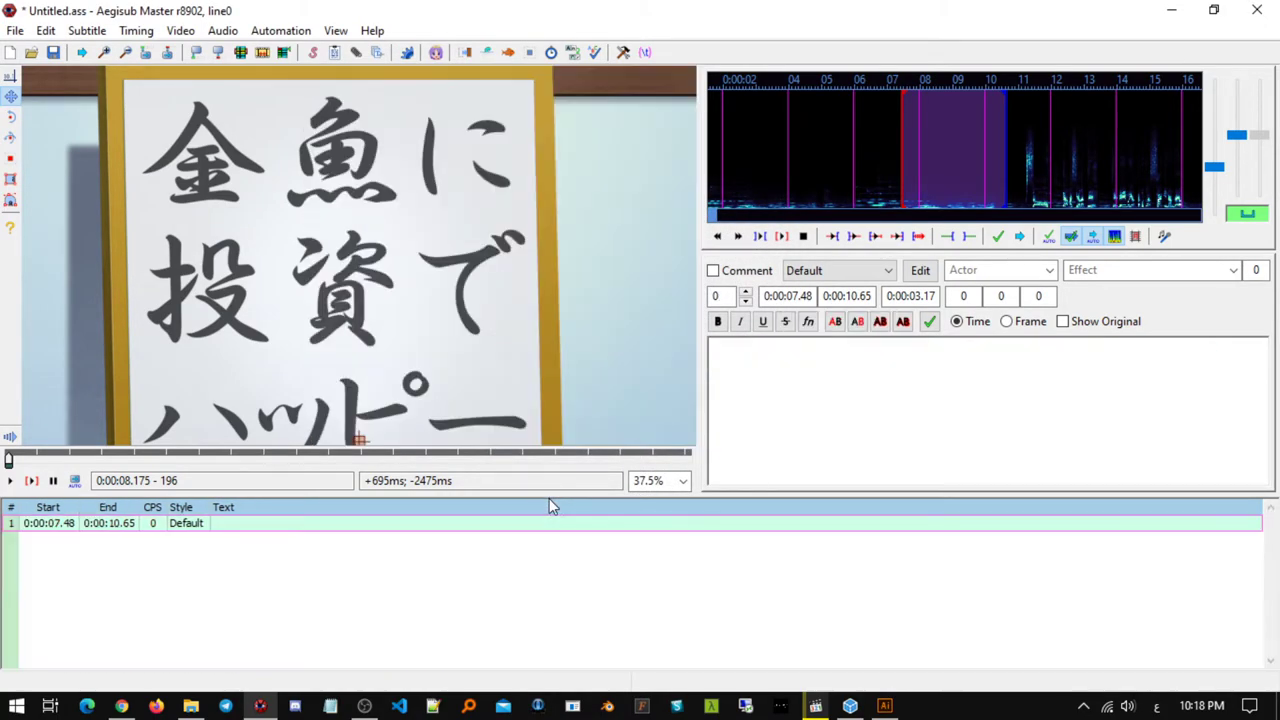
- Switch to Illustrator and export the gradient artwork in the Bare output format
{"action": "left_click", "coordinate": [882, 707]}
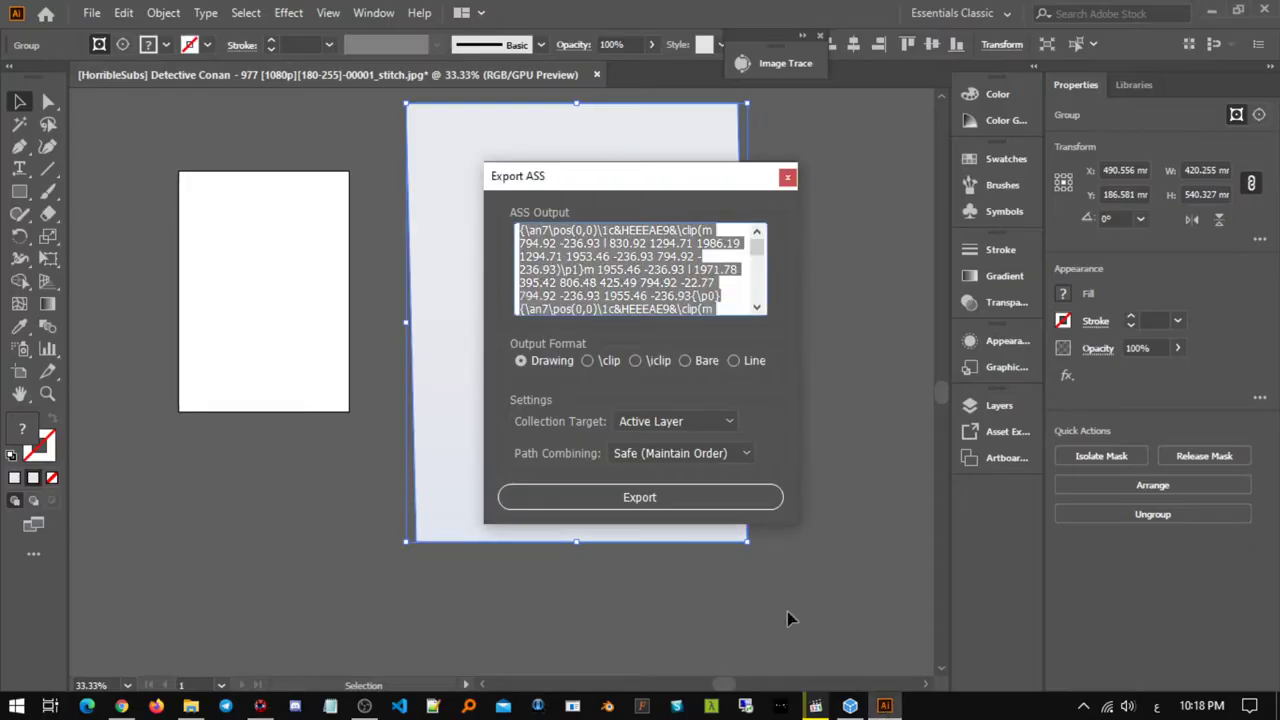
{"action": "left_click", "coordinate": [700, 362]}
{"action": "left_click", "coordinate": [679, 498]}
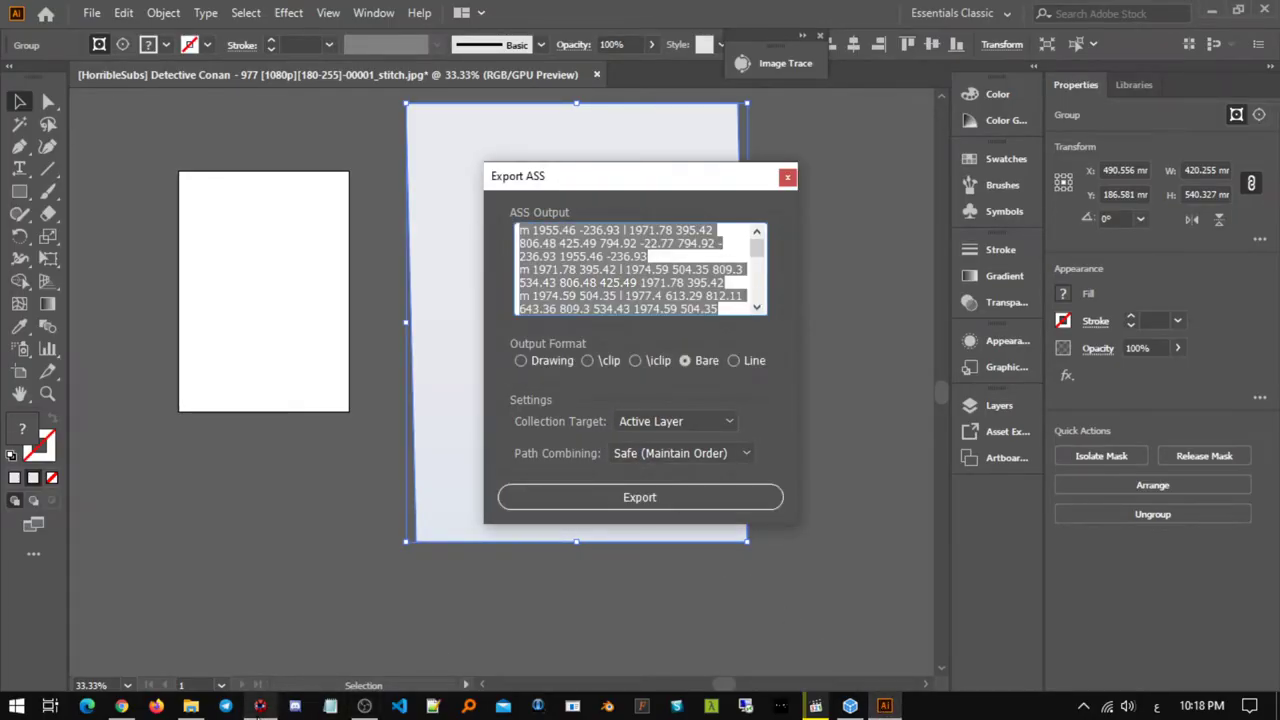
- Switch to Aegisub, run Paste AI Lines again with its existing options, and undo the pasted lines
{"action": "left_click", "coordinate": [260, 707]}
{"action": "left_click", "coordinate": [281, 31]}
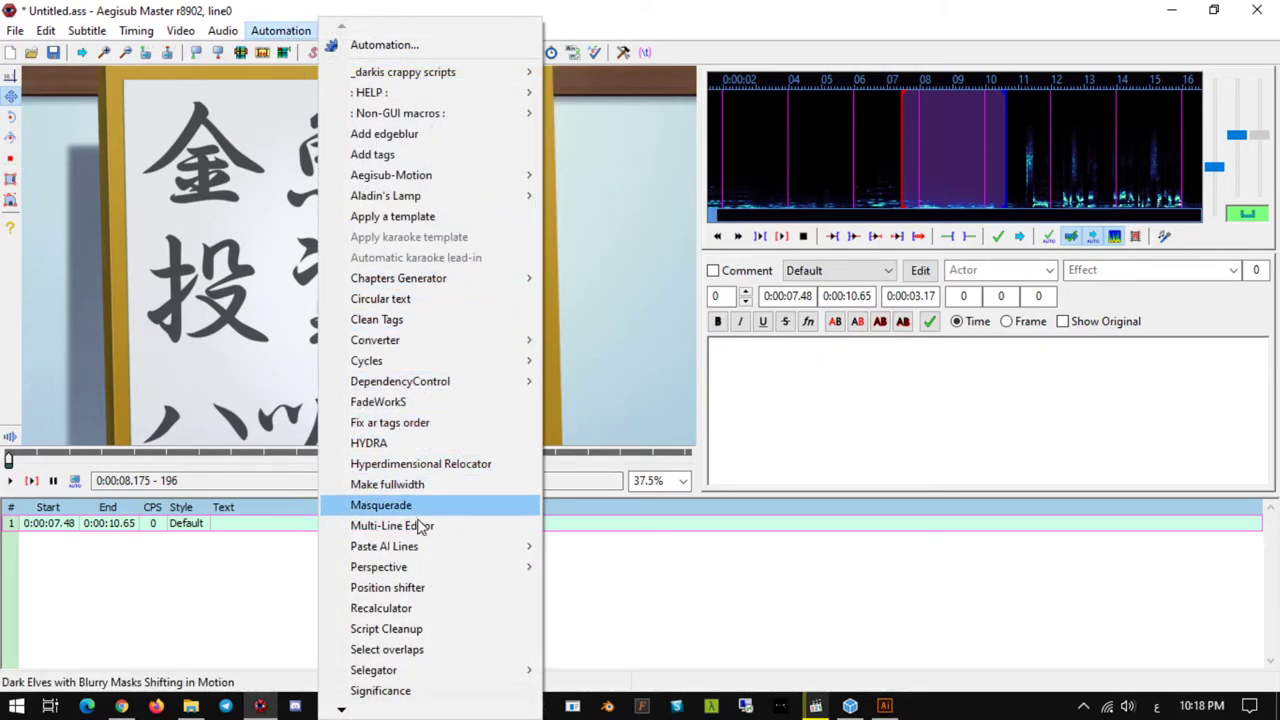
{"action": "mouse_move", "coordinate": [431, 546]}
{"action": "left_click", "coordinate": [604, 549]}
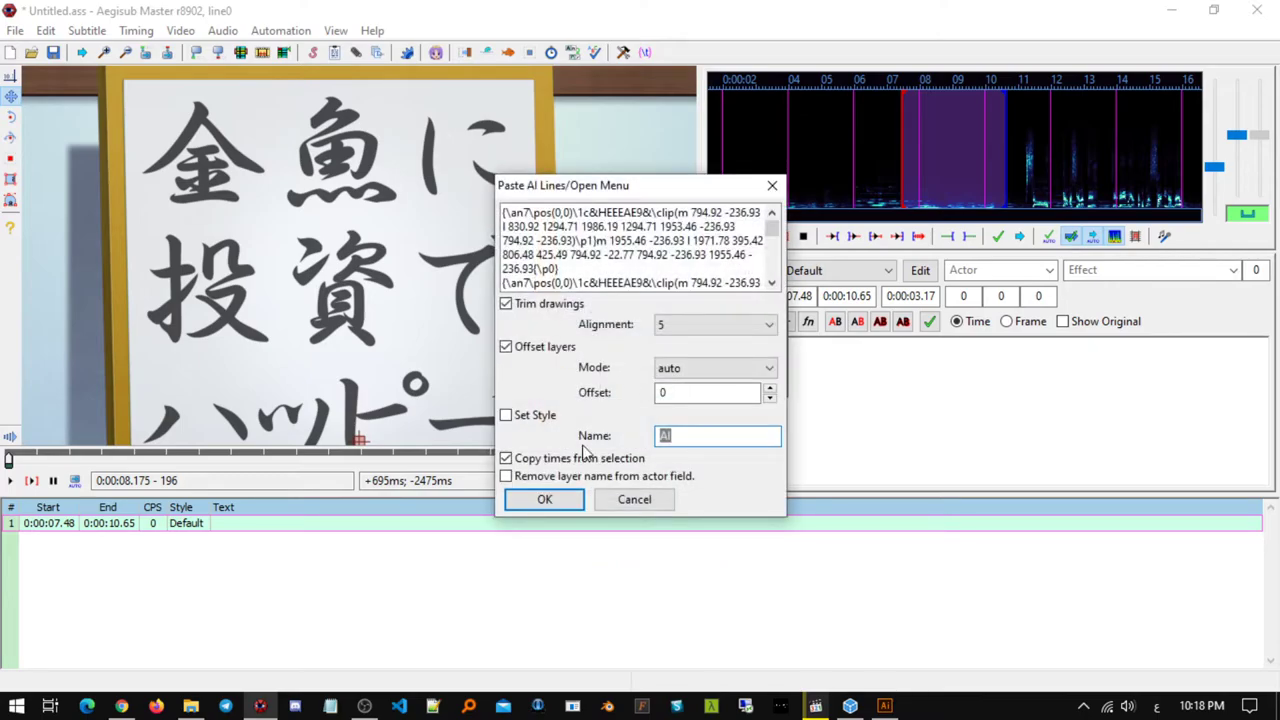
{"action": "left_click", "coordinate": [543, 498]}
{"action": "key", "text": "ctrl+z"}
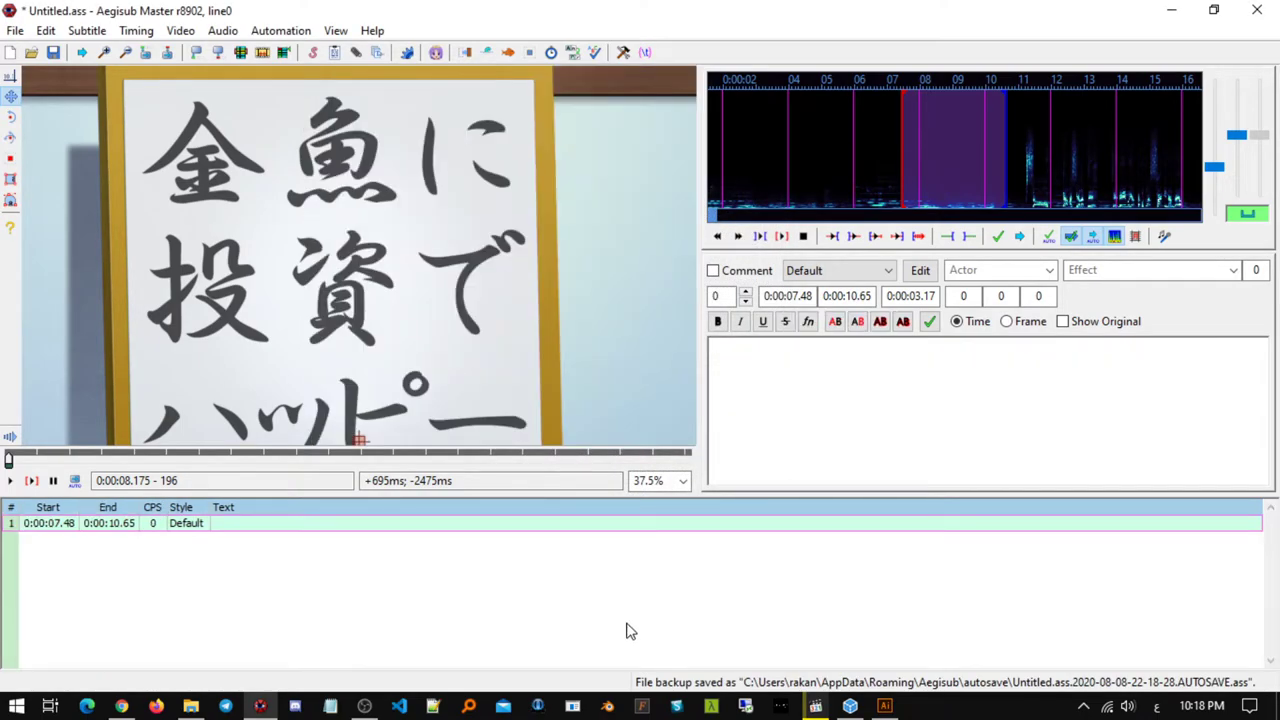
- Switch to Illustrator, re-export the gradient in Bare format and copy the resulting drawing code
{"action": "left_click", "coordinate": [874, 700]}
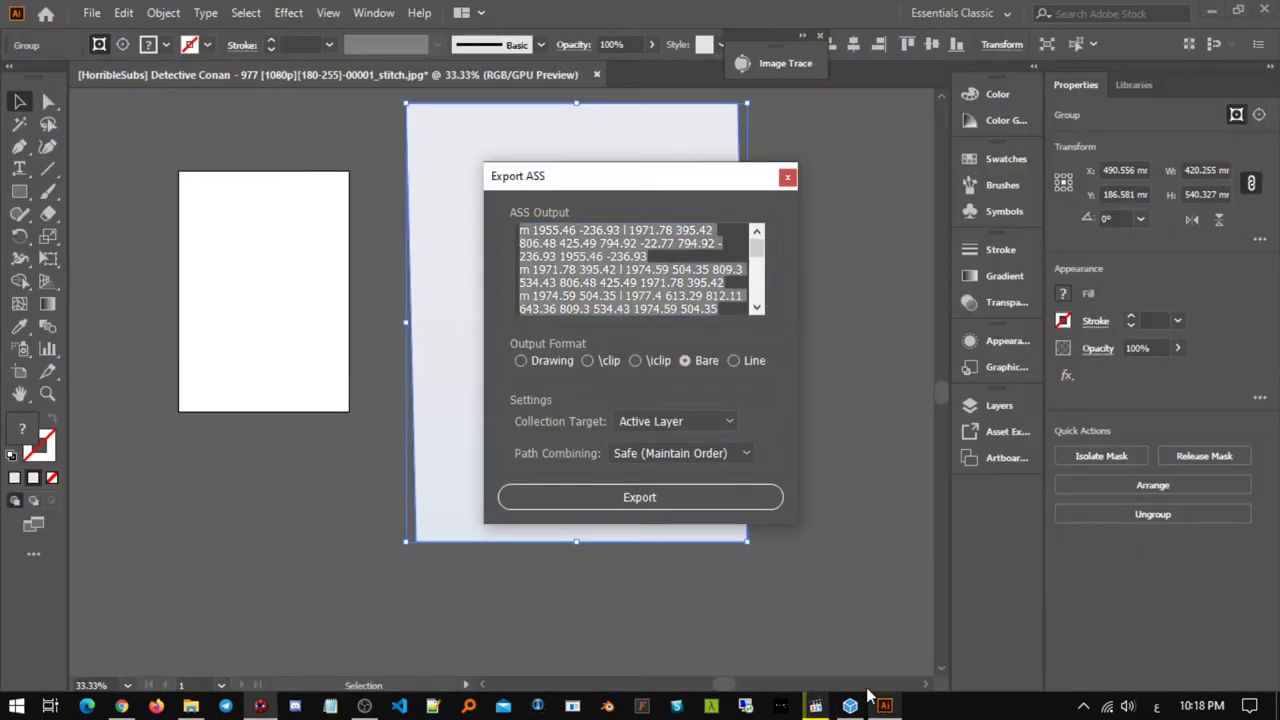
{"action": "left_click", "coordinate": [700, 365]}
{"action": "left_click", "coordinate": [637, 505]}
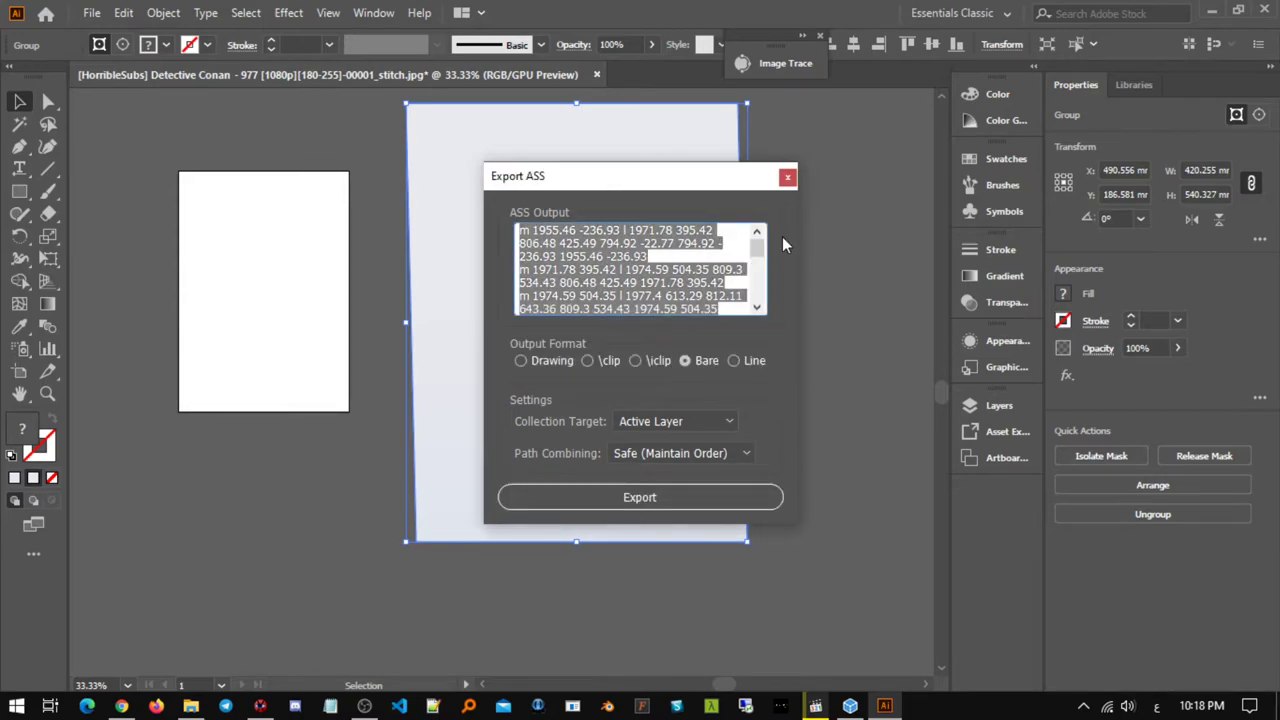
{"action": "right_click", "coordinate": [575, 285]}
{"action": "left_click", "coordinate": [575, 340]}
- Switch to Aegisub, try pasting the bare drawing code directly into the empty subtitle line, and undo it
{"action": "left_click", "coordinate": [268, 706]}
{"action": "key", "text": "ctrl+v"}
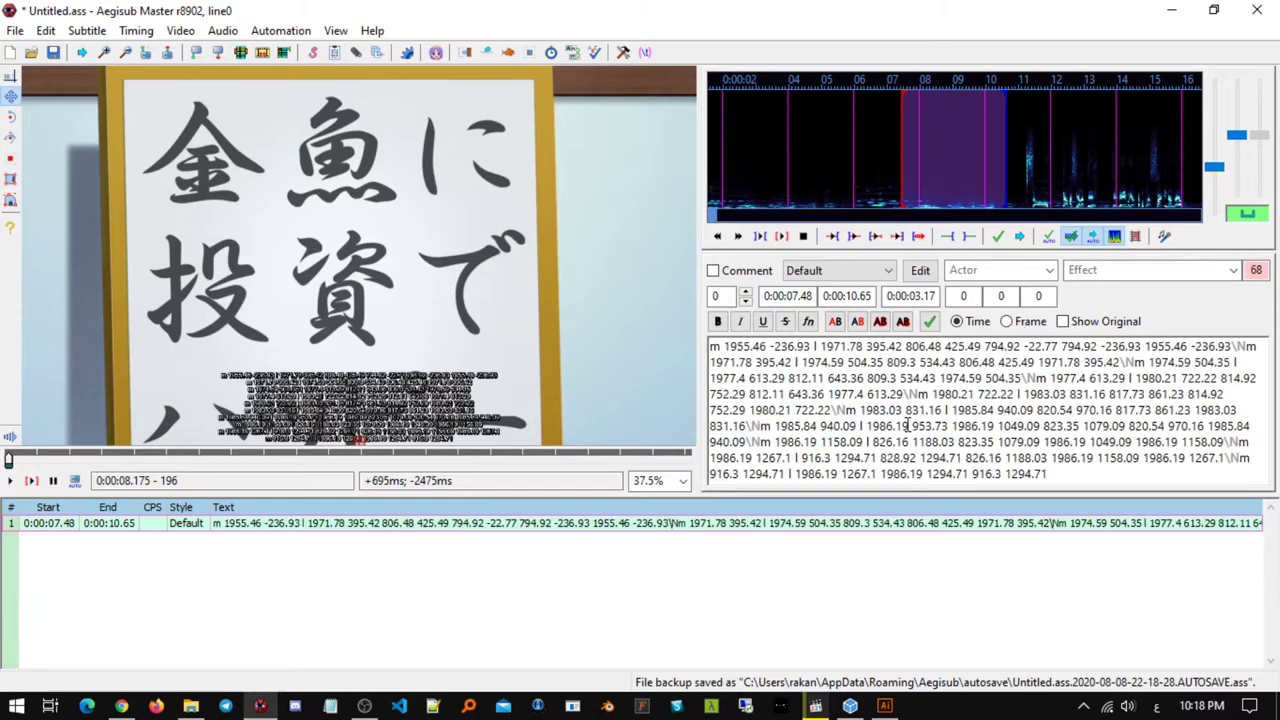
{"action": "key", "text": "ctrl+z"}
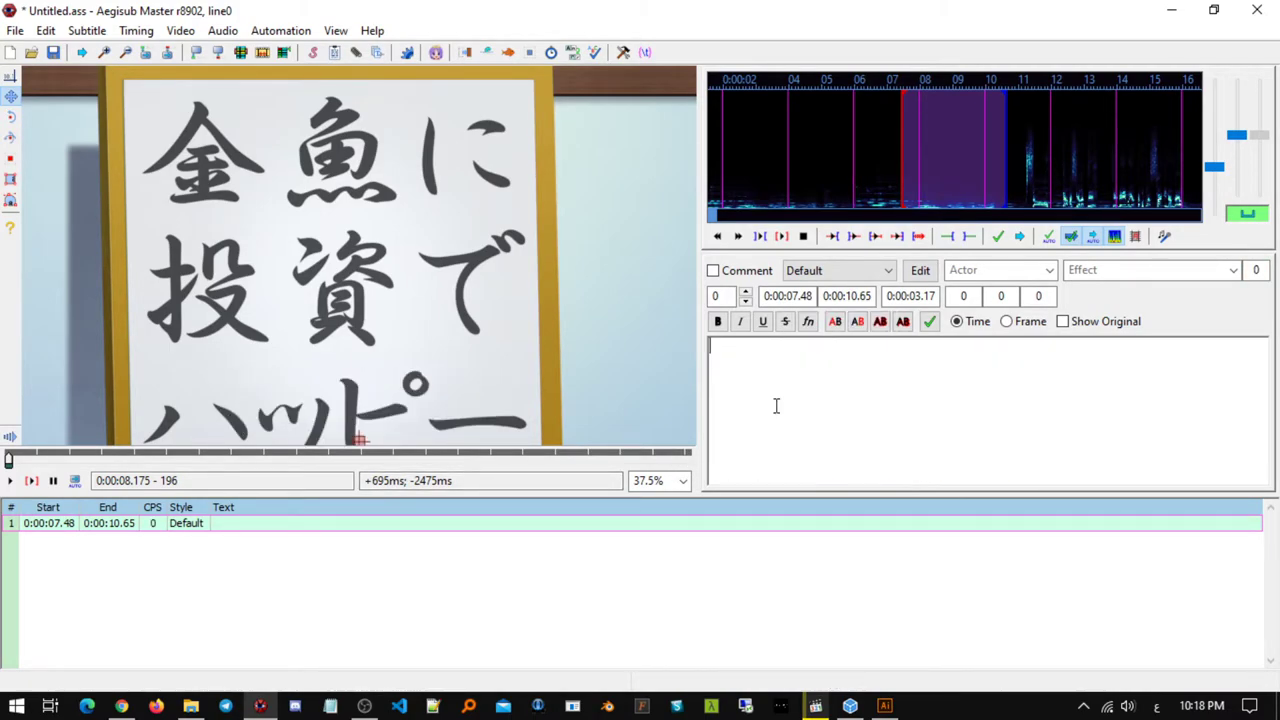
- Enter the {\p1} tag in the empty line, paste the bare drawing code after it and position the shape over the sign's paper
{"action": "right_click", "coordinate": [776, 408]}
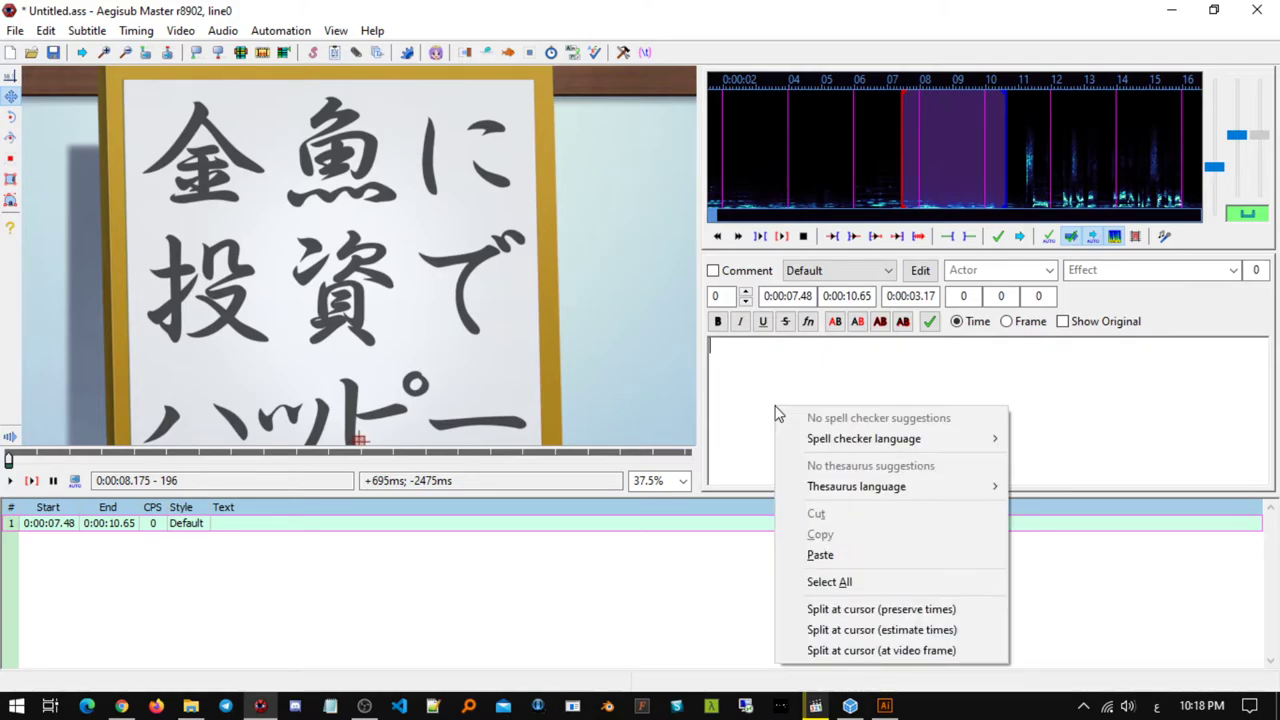
{"action": "left_click", "coordinate": [748, 390]}
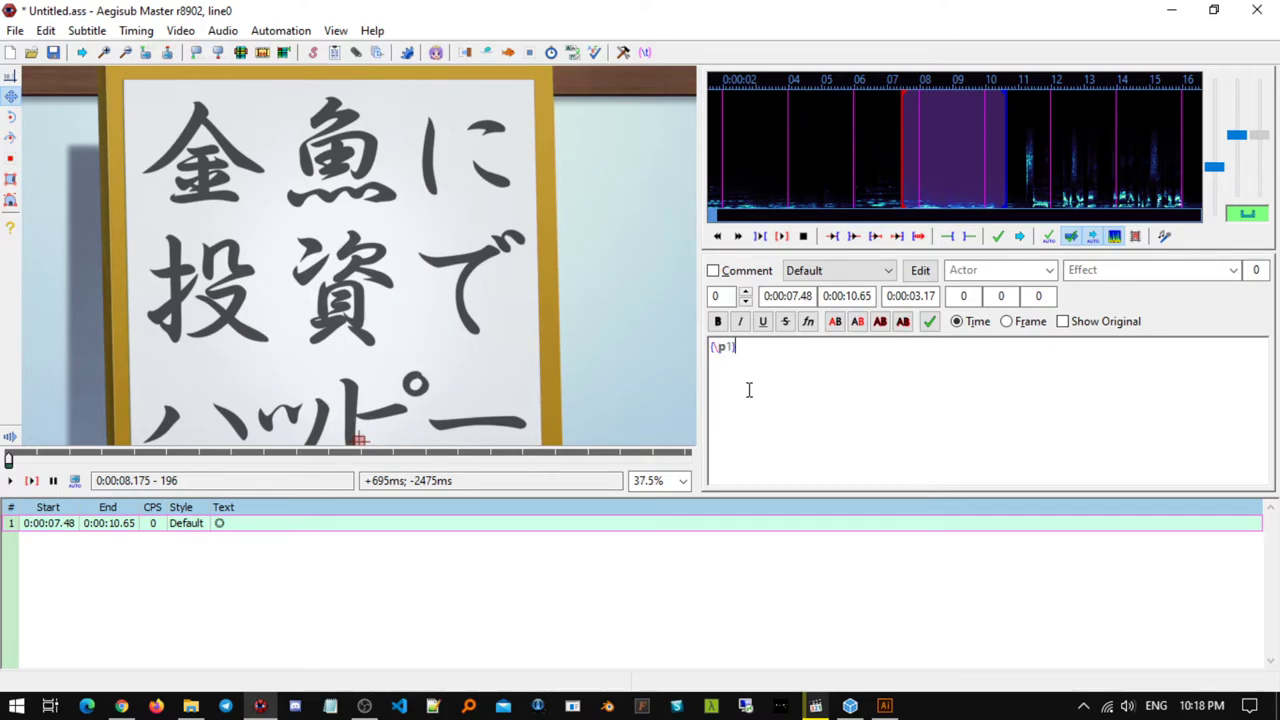
{"action": "key", "text": "ctrl+v"}
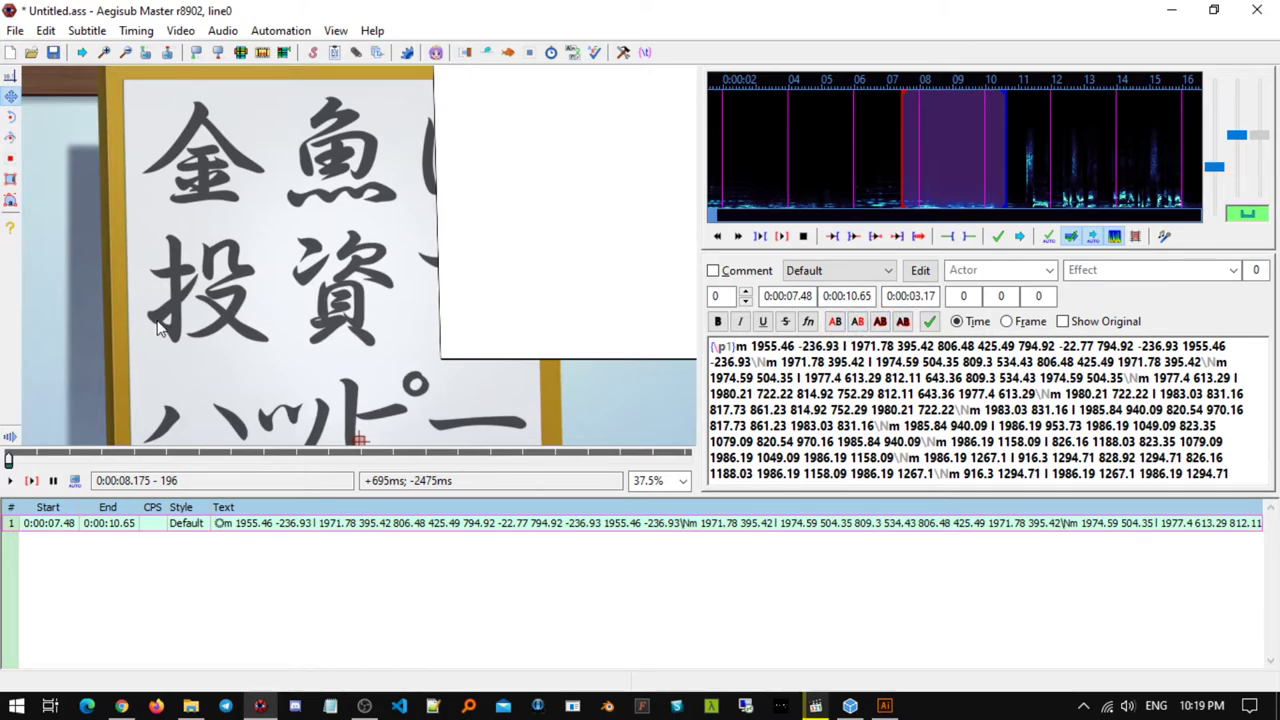
{"action": "key", "text": "ctrl+v"}
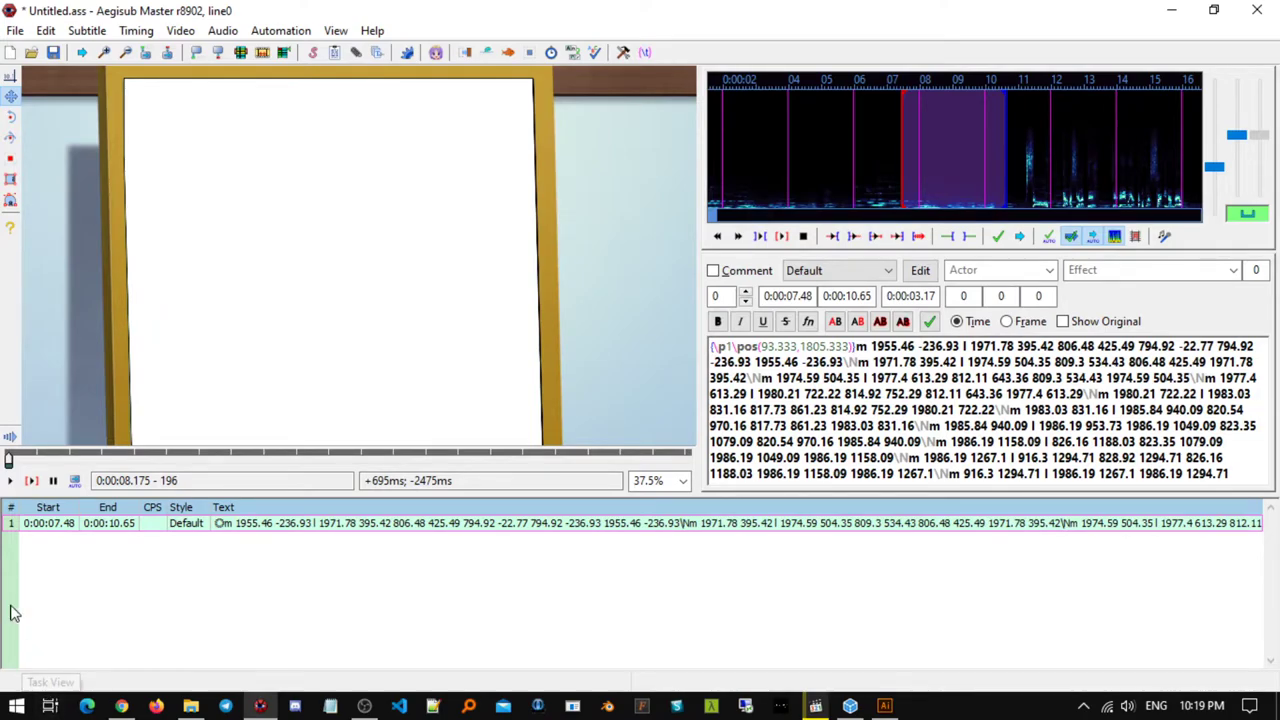
- Switch to Illustrator and close the Export ASS dialog
{"action": "left_click", "coordinate": [885, 706]}
{"action": "left_click", "coordinate": [792, 172]}
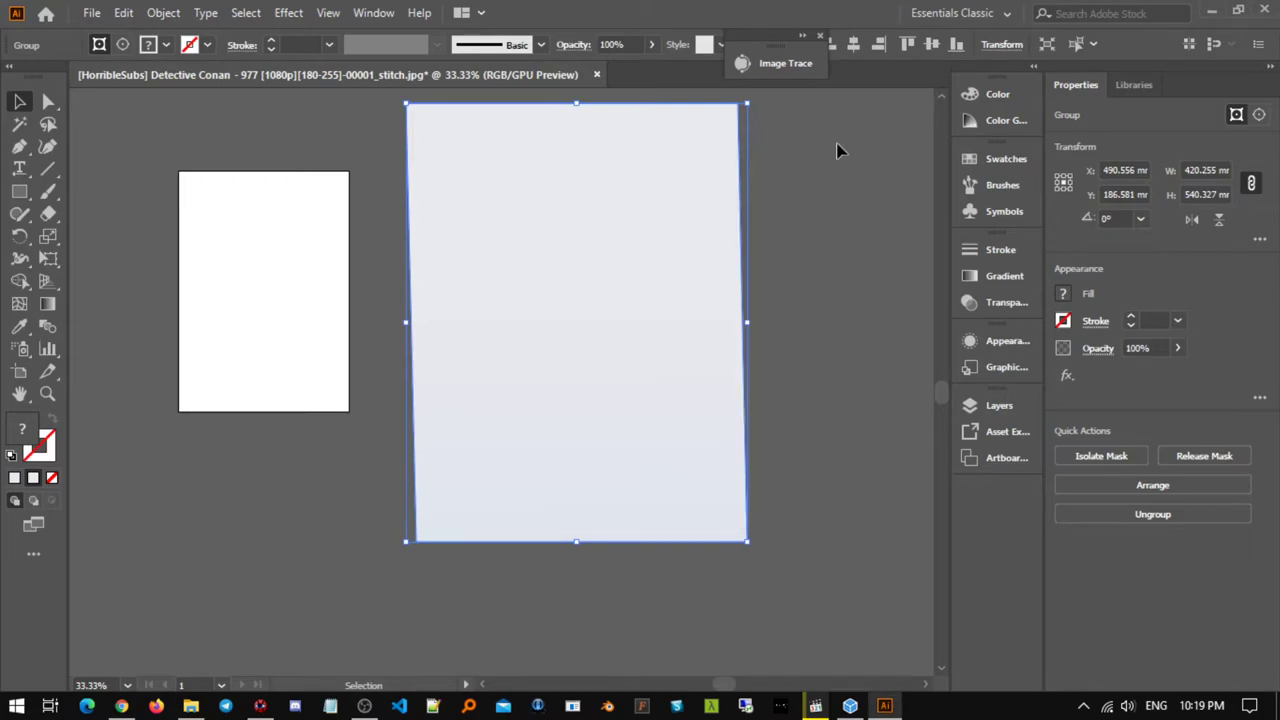
{"action": "scroll", "coordinate": [560, 160], "scroll_direction": "down", "scroll_amount": 1}
{"action": "left_click", "coordinate": [160, 13]}
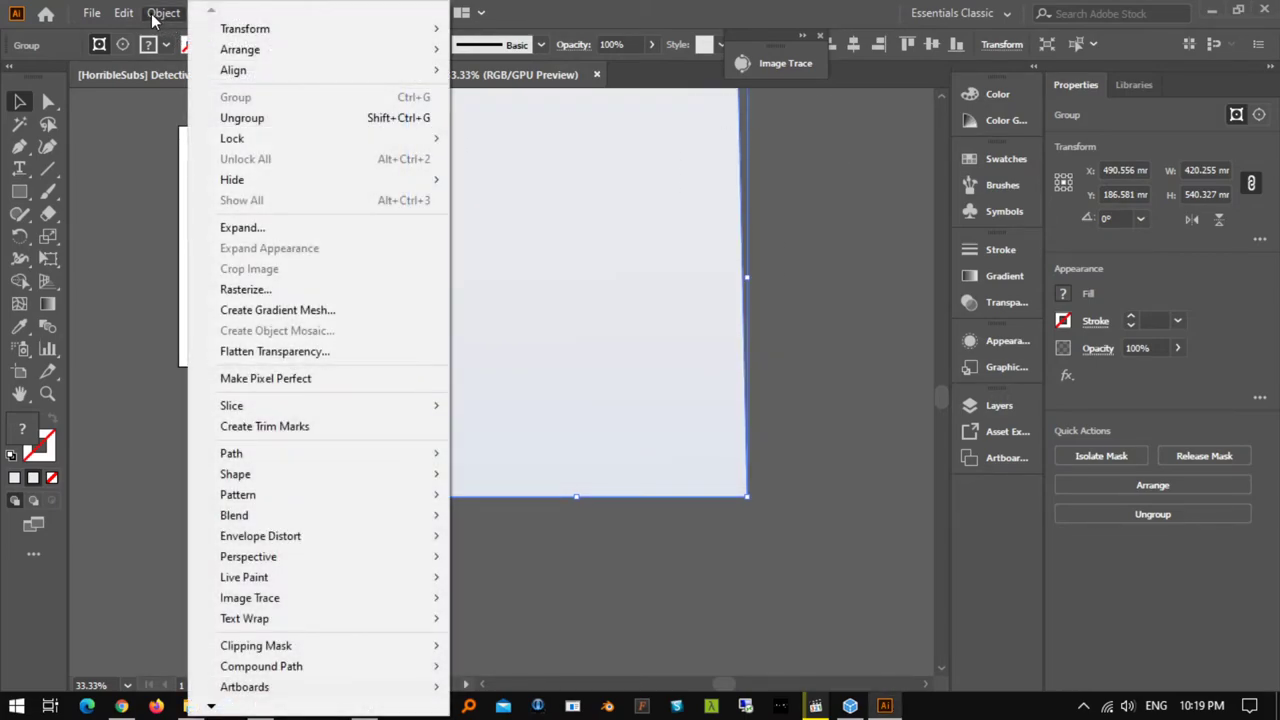
{"action": "left_click", "coordinate": [259, 232]}
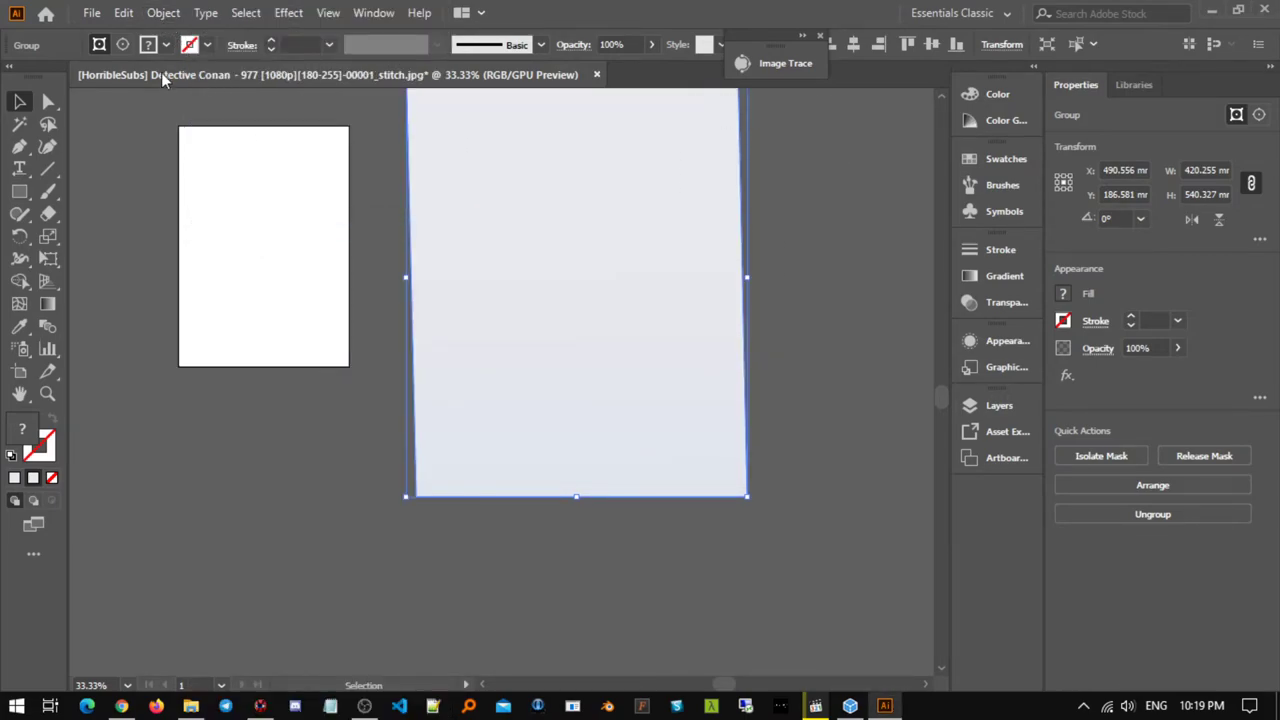
- Try to run the Batch Trace script on the selected gradient group
{"action": "left_click", "coordinate": [91, 13]}
{"action": "mouse_move", "coordinate": [218, 418]}
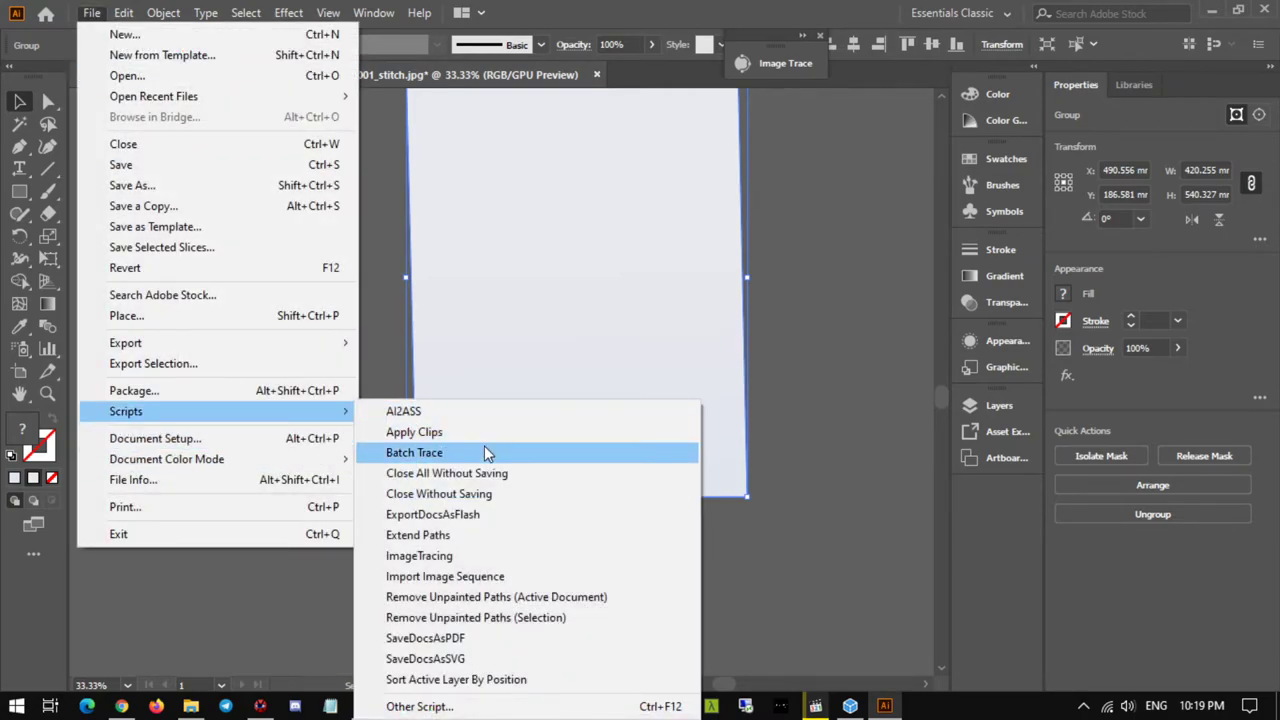
{"action": "left_click", "coordinate": [485, 452]}
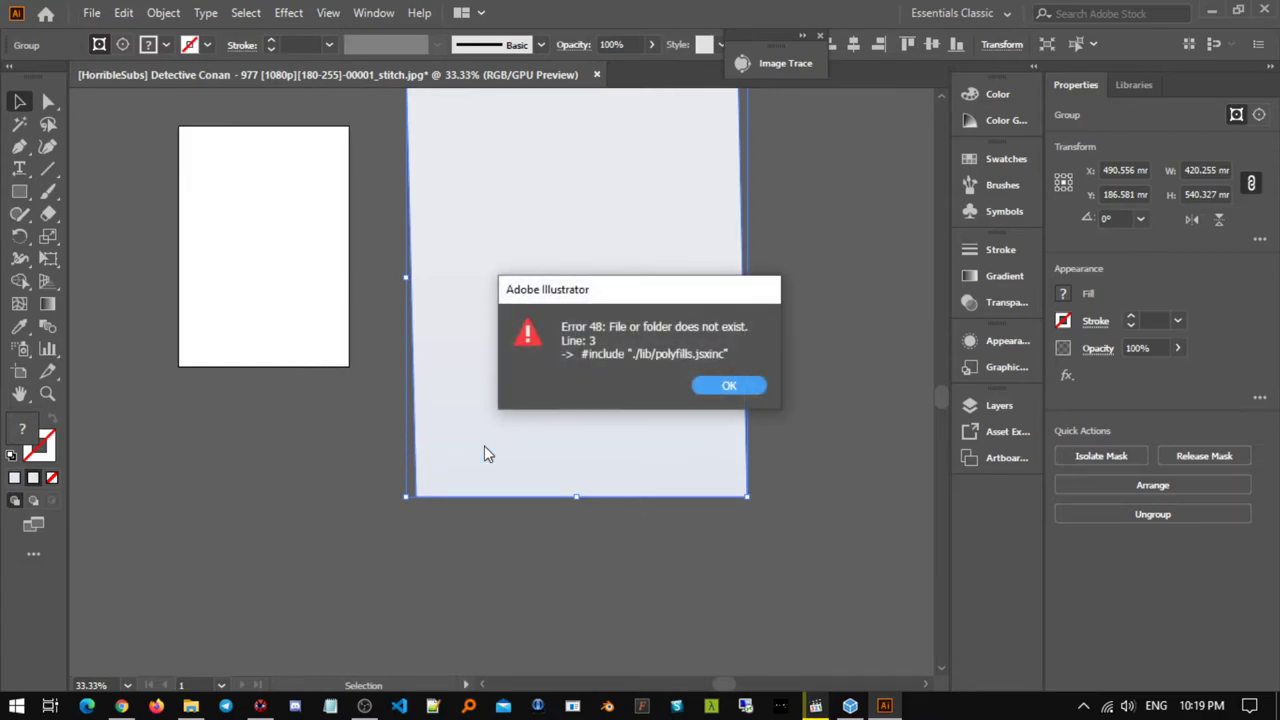
{"action": "left_click", "coordinate": [740, 392]}
- Try to run the Extend Paths script on the selected gradient group
{"action": "left_click", "coordinate": [91, 13]}
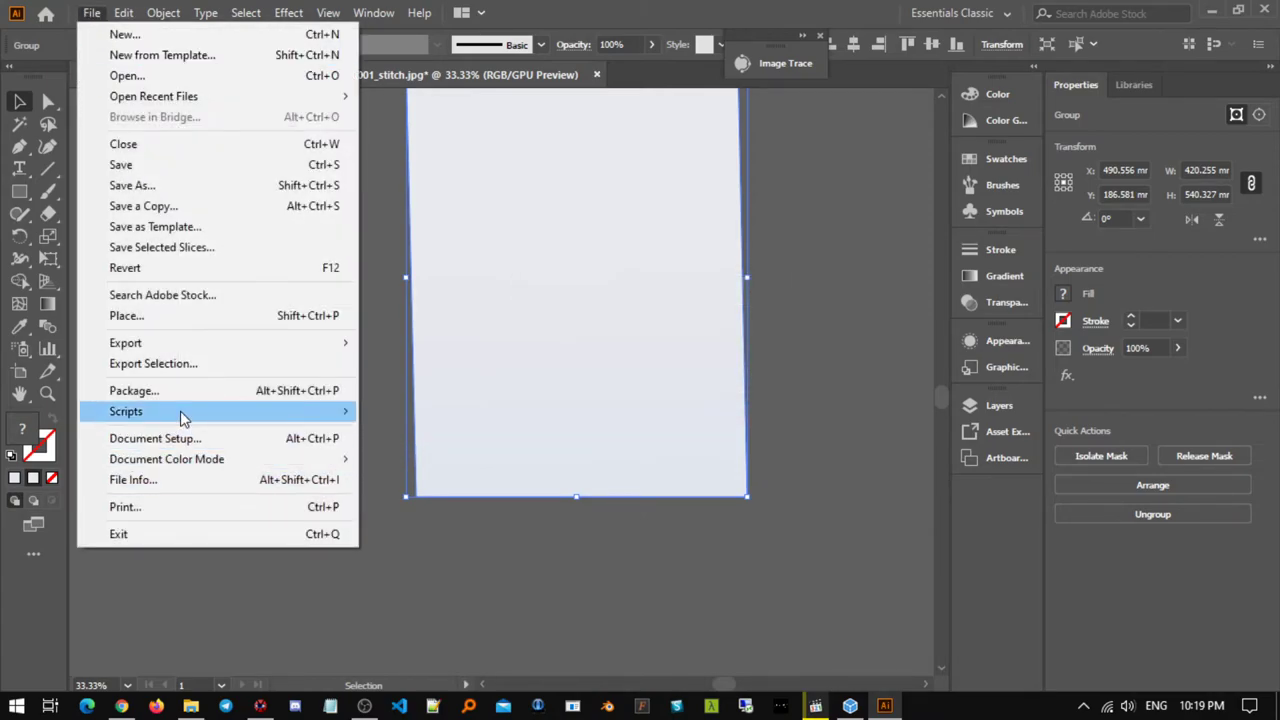
{"action": "mouse_move", "coordinate": [183, 418]}
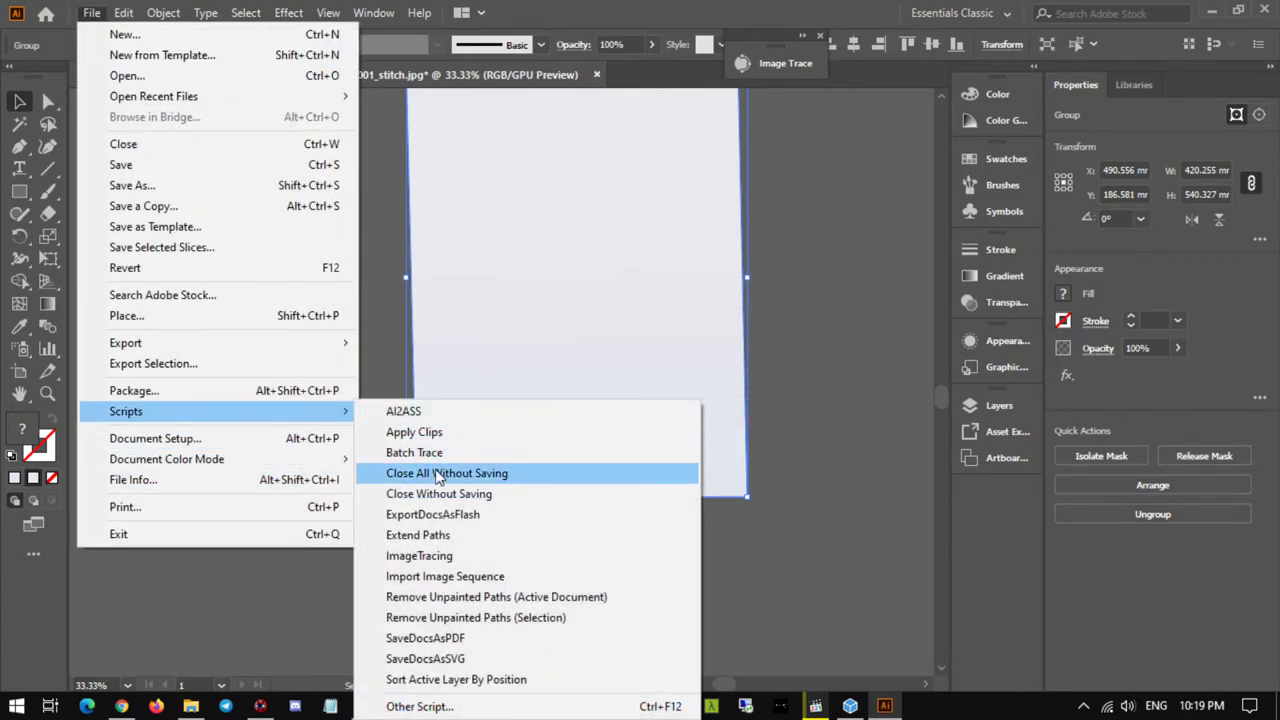
{"action": "left_click", "coordinate": [452, 537]}
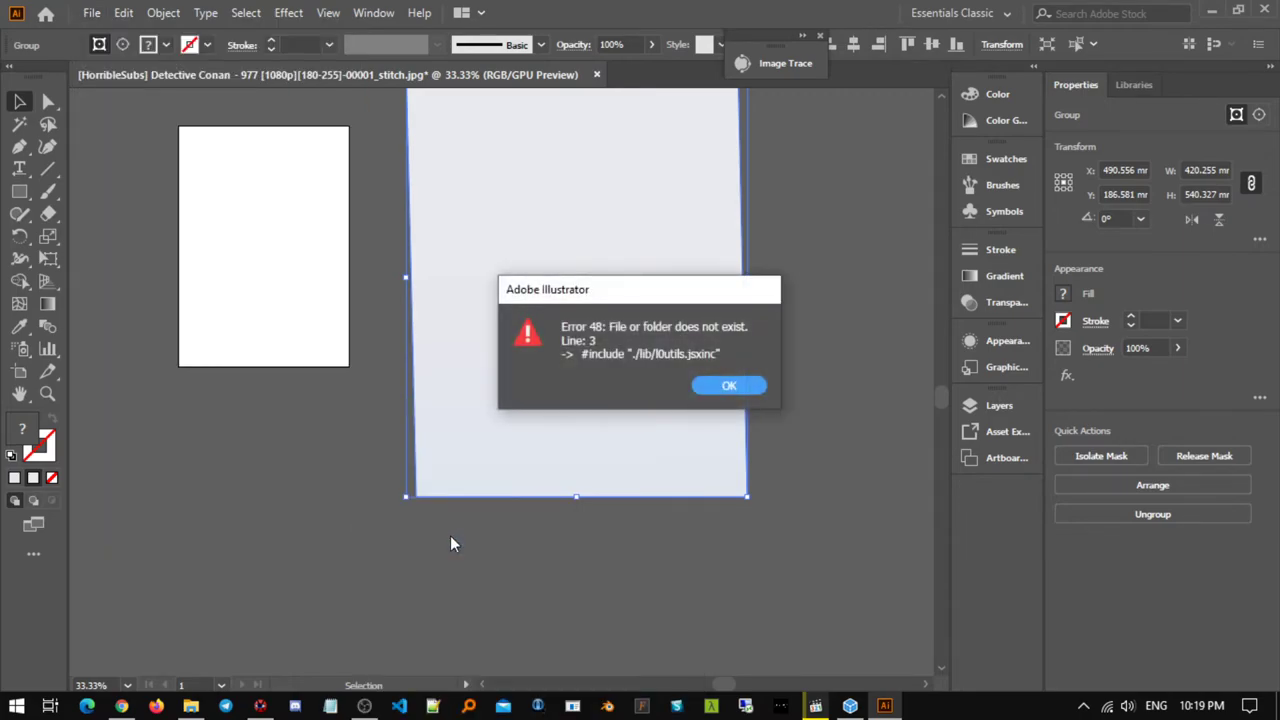
{"action": "left_click", "coordinate": [745, 388]}
- Try to run the Apply Clips script on the selected gradient group
{"action": "left_click", "coordinate": [91, 12]}
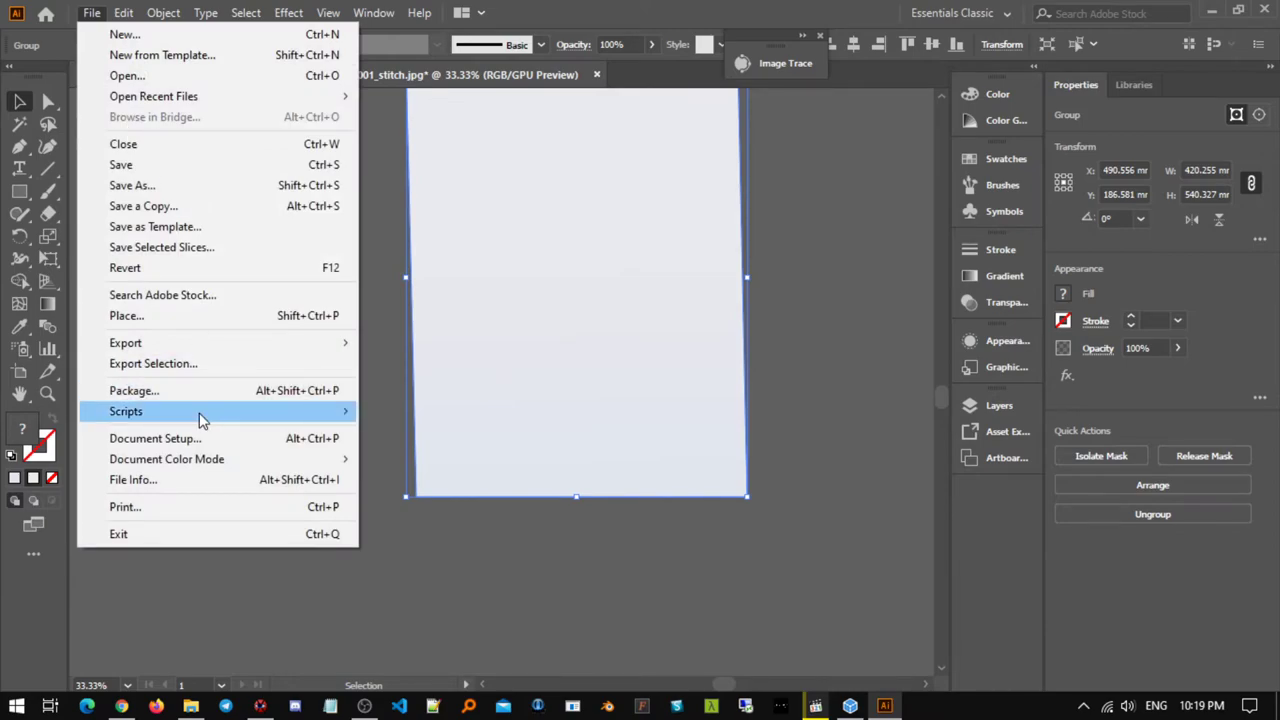
{"action": "mouse_move", "coordinate": [202, 414]}
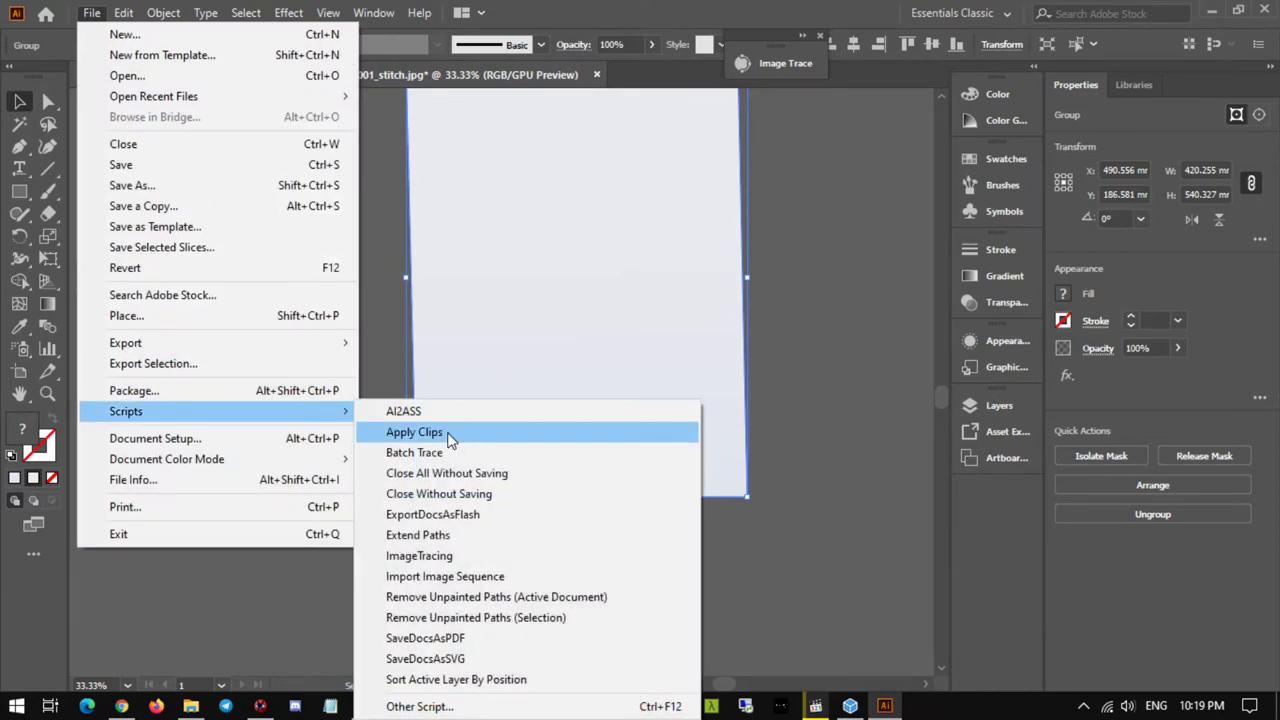
{"action": "left_click", "coordinate": [454, 432]}
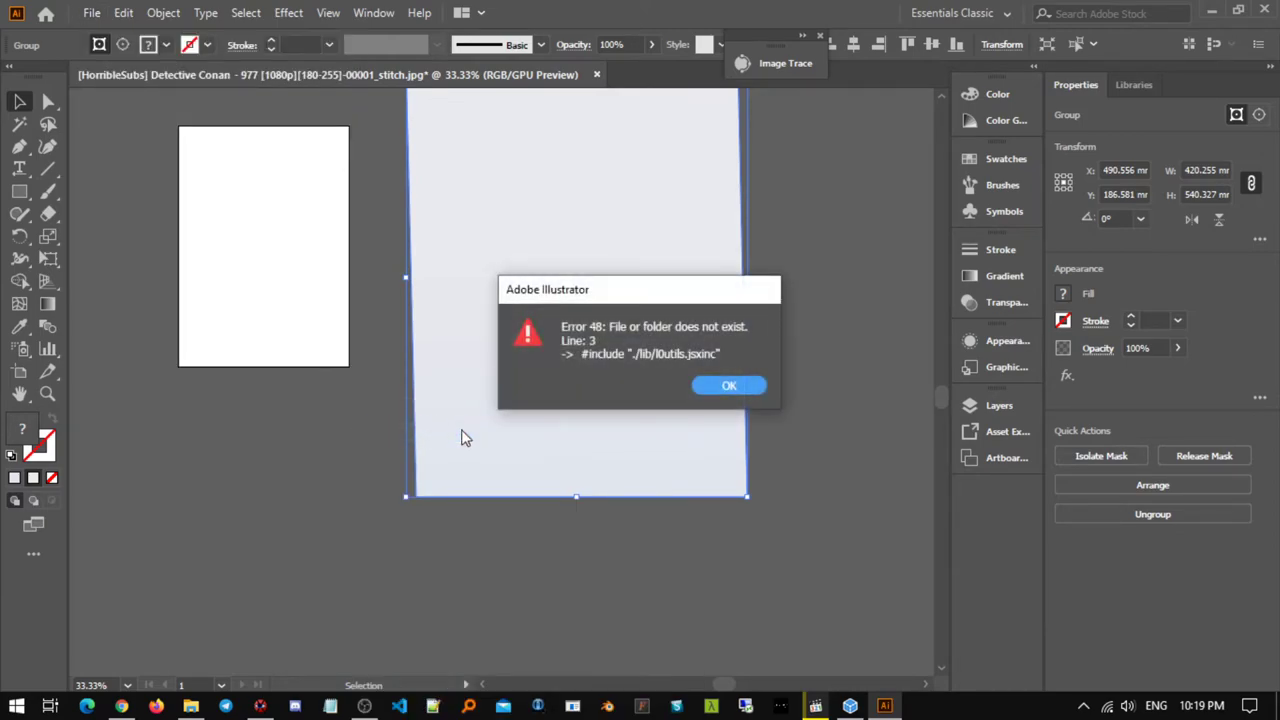
{"action": "left_click", "coordinate": [730, 386]}
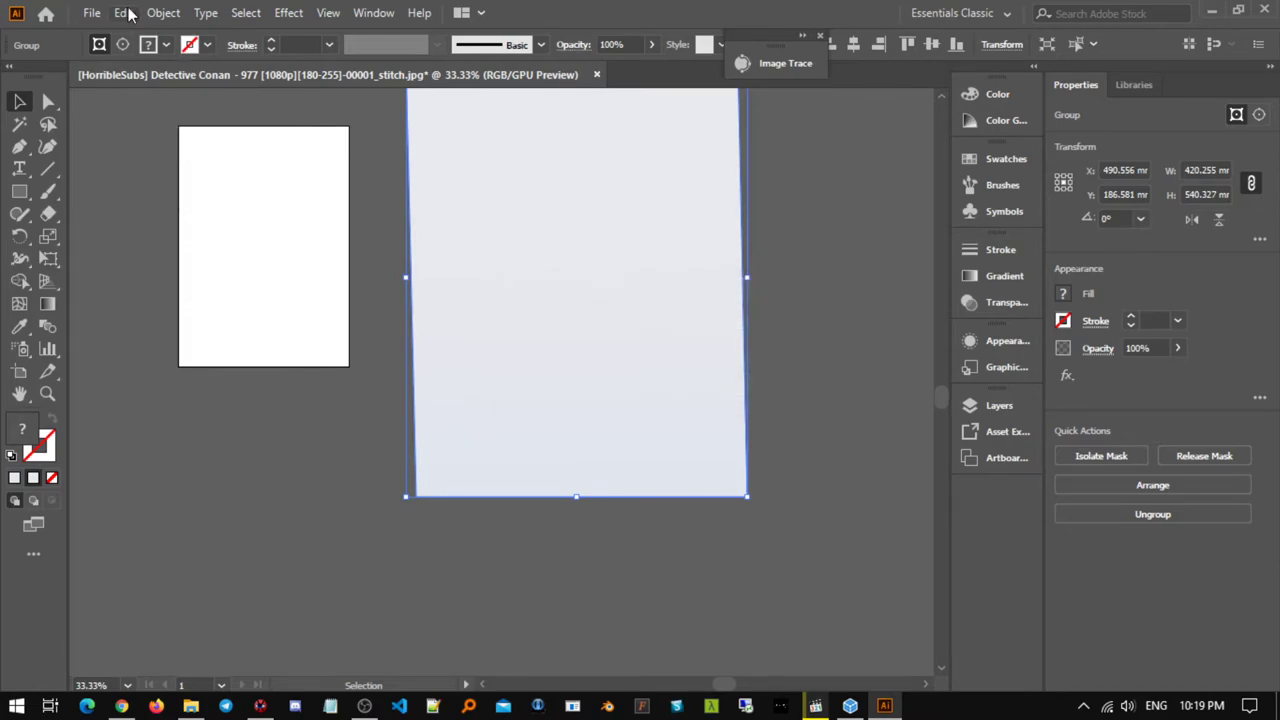
- Export the active layer with AI2ASS in Drawing format, using Safe (Maintain Order) path combining, and copy the output
{"action": "left_click", "coordinate": [91, 12]}
{"action": "mouse_move", "coordinate": [313, 405]}
{"action": "left_click", "coordinate": [473, 418]}
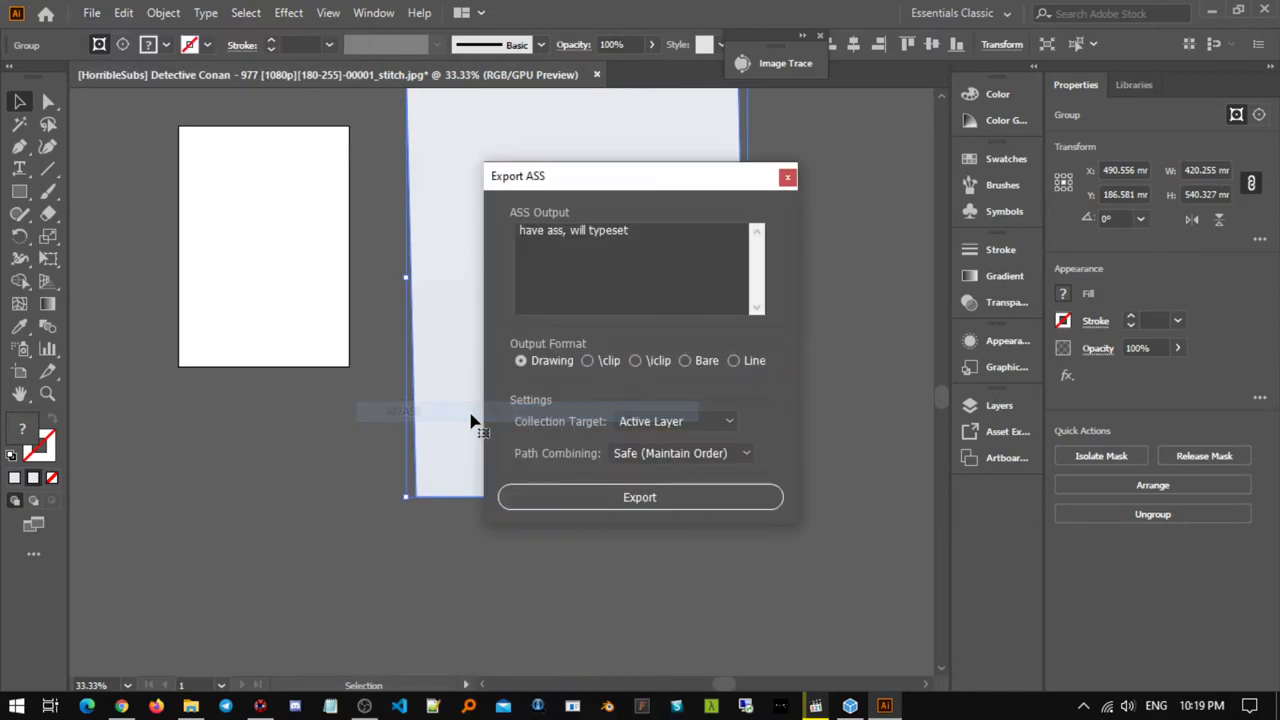
{"action": "left_click", "coordinate": [678, 456]}
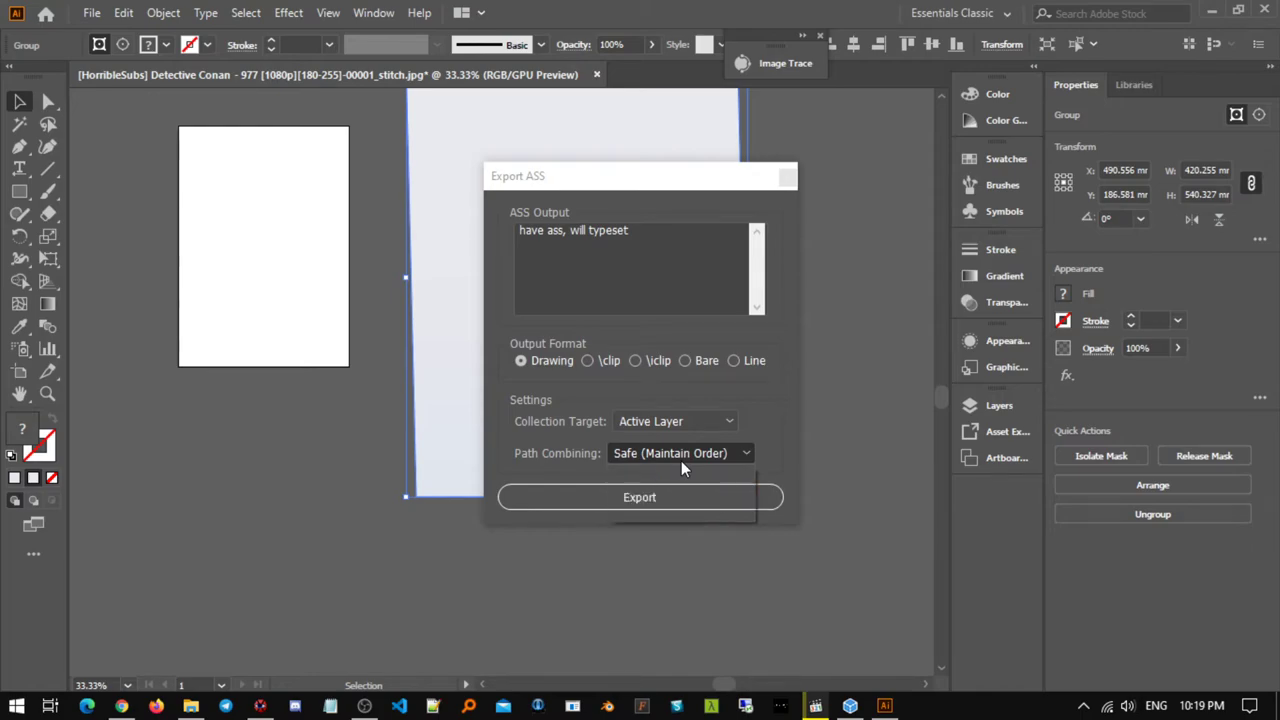
{"action": "left_click", "coordinate": [677, 421]}
{"action": "left_click", "coordinate": [557, 500]}
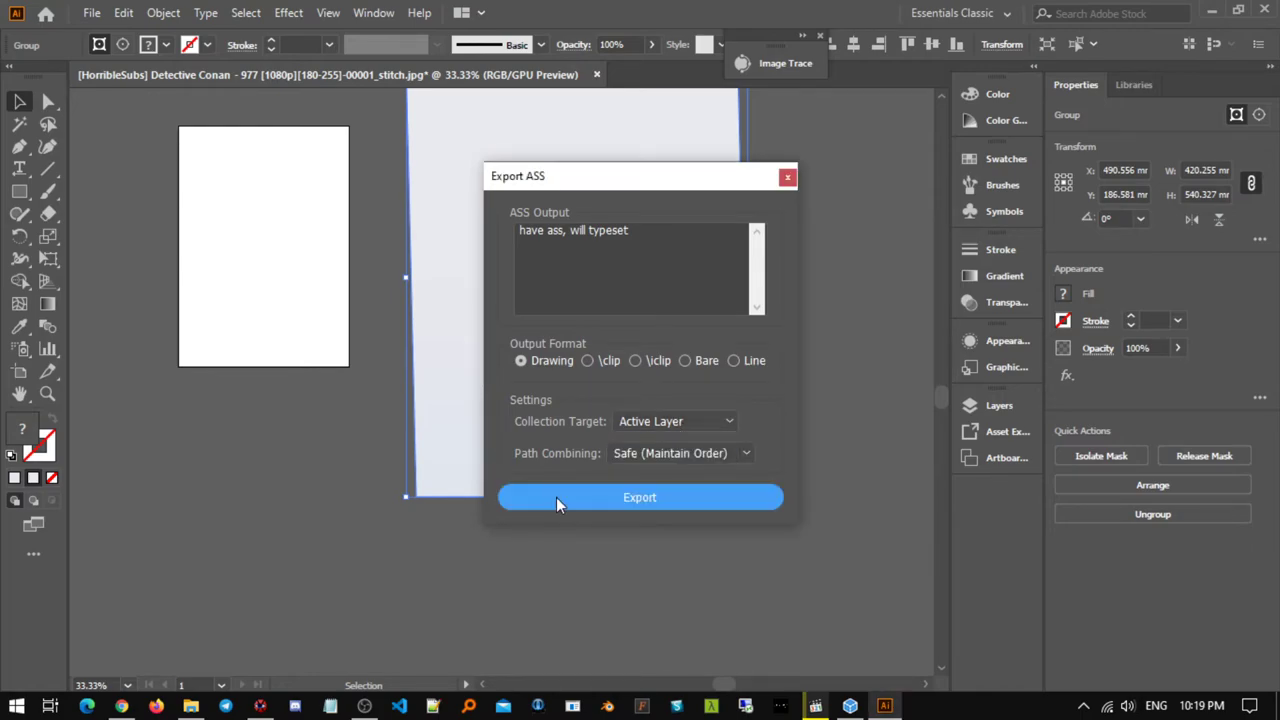
{"action": "right_click", "coordinate": [598, 293]}
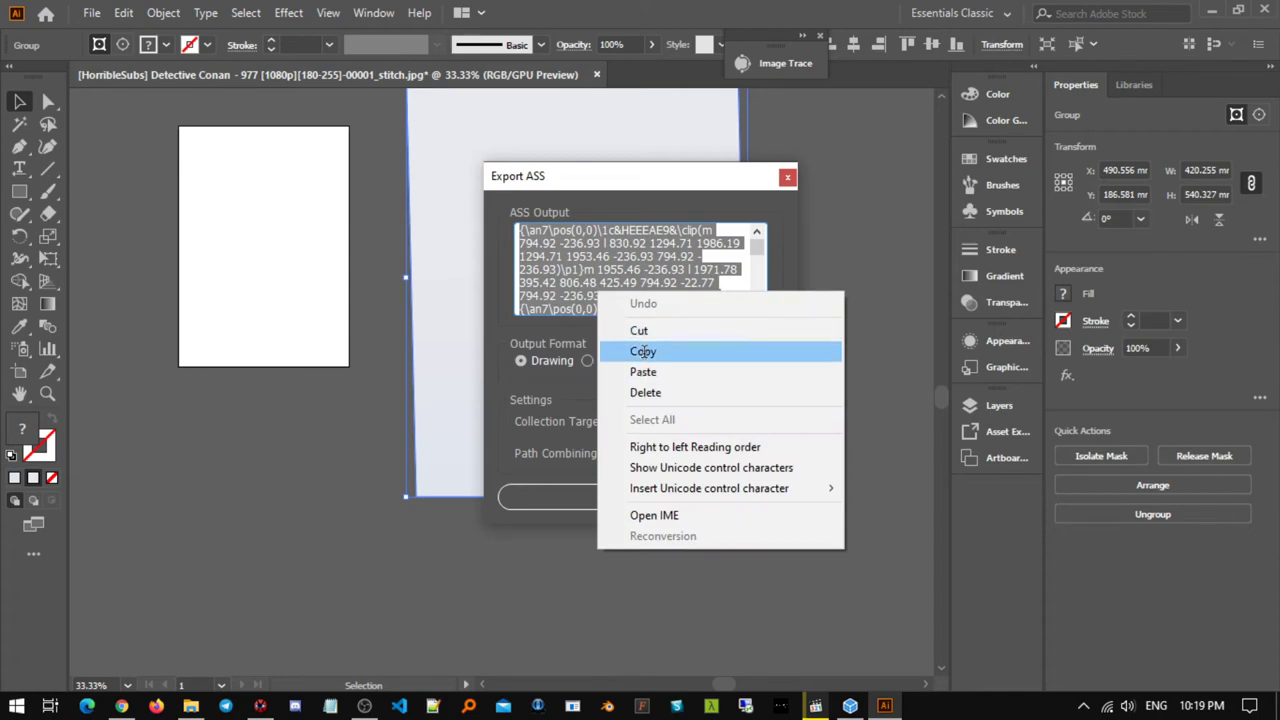
{"action": "left_click", "coordinate": [643, 351]}
- Switch to Aegisub and insert the copied drawings with Paste AI Lines, trimming them at alignment 5 and copying times from the selection
{"action": "left_click", "coordinate": [261, 707]}
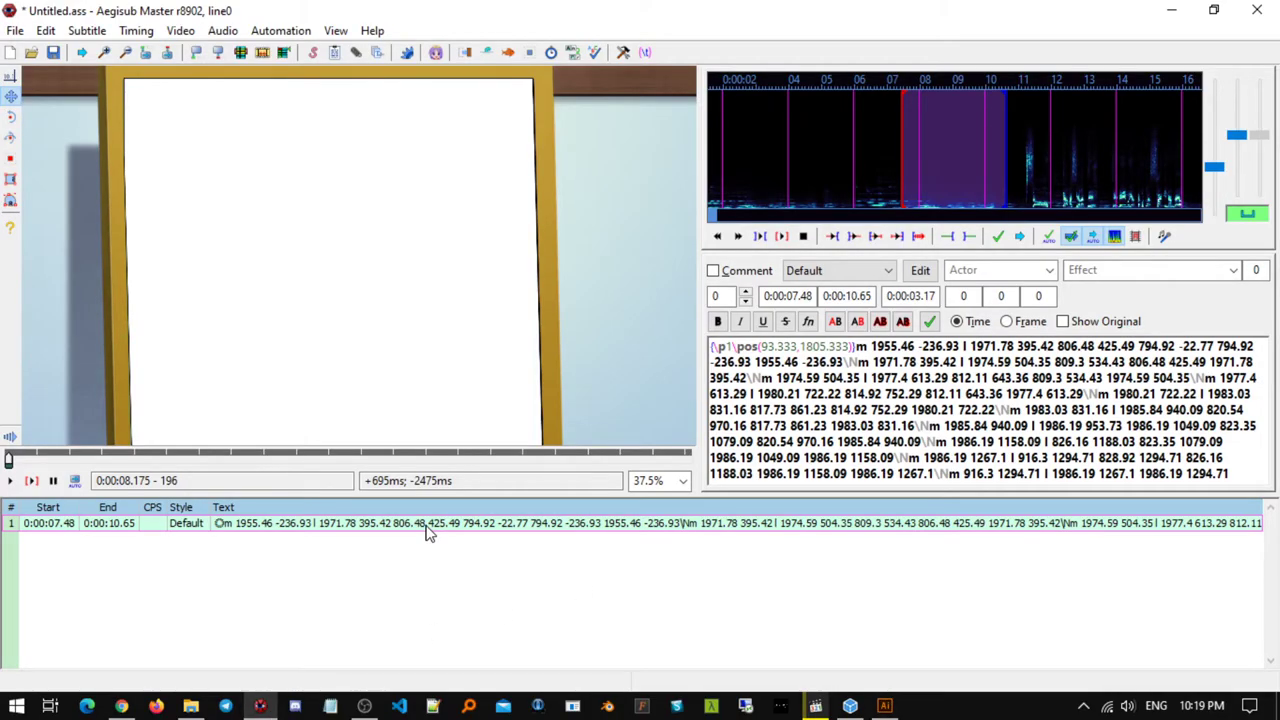
{"action": "left_click", "coordinate": [280, 30]}
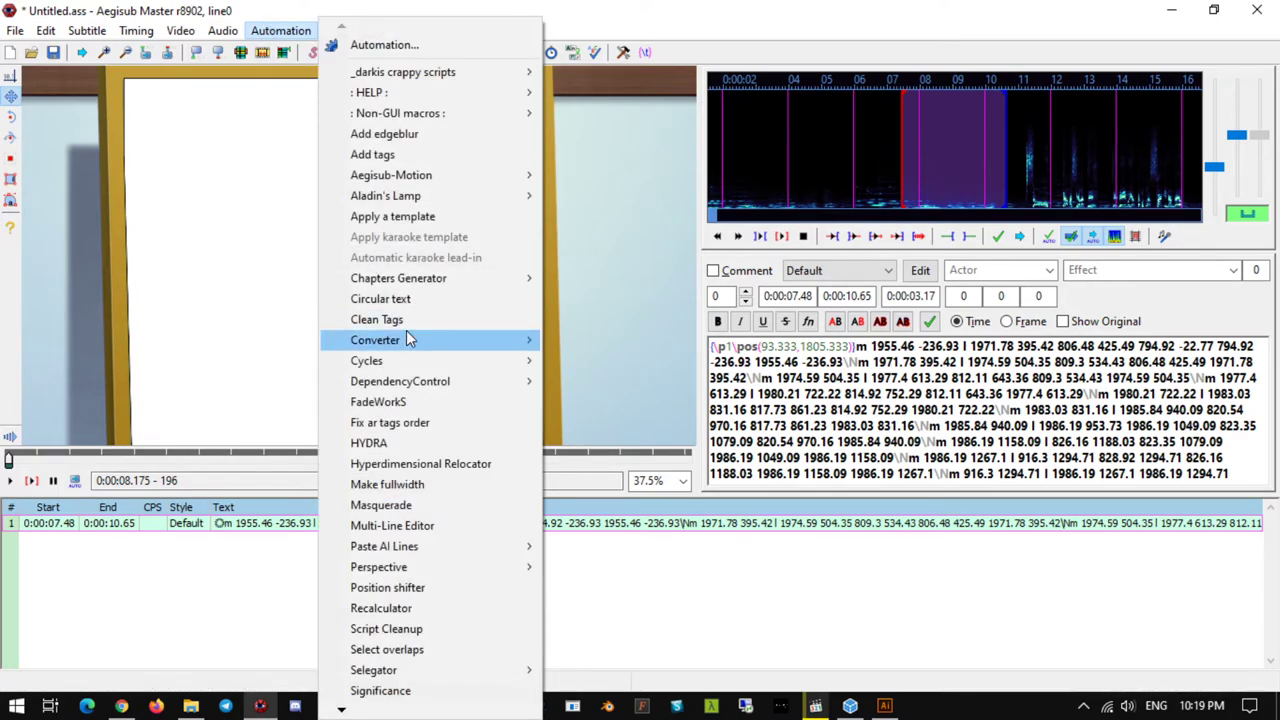
{"action": "mouse_move", "coordinate": [451, 551]}
{"action": "left_click", "coordinate": [586, 546]}
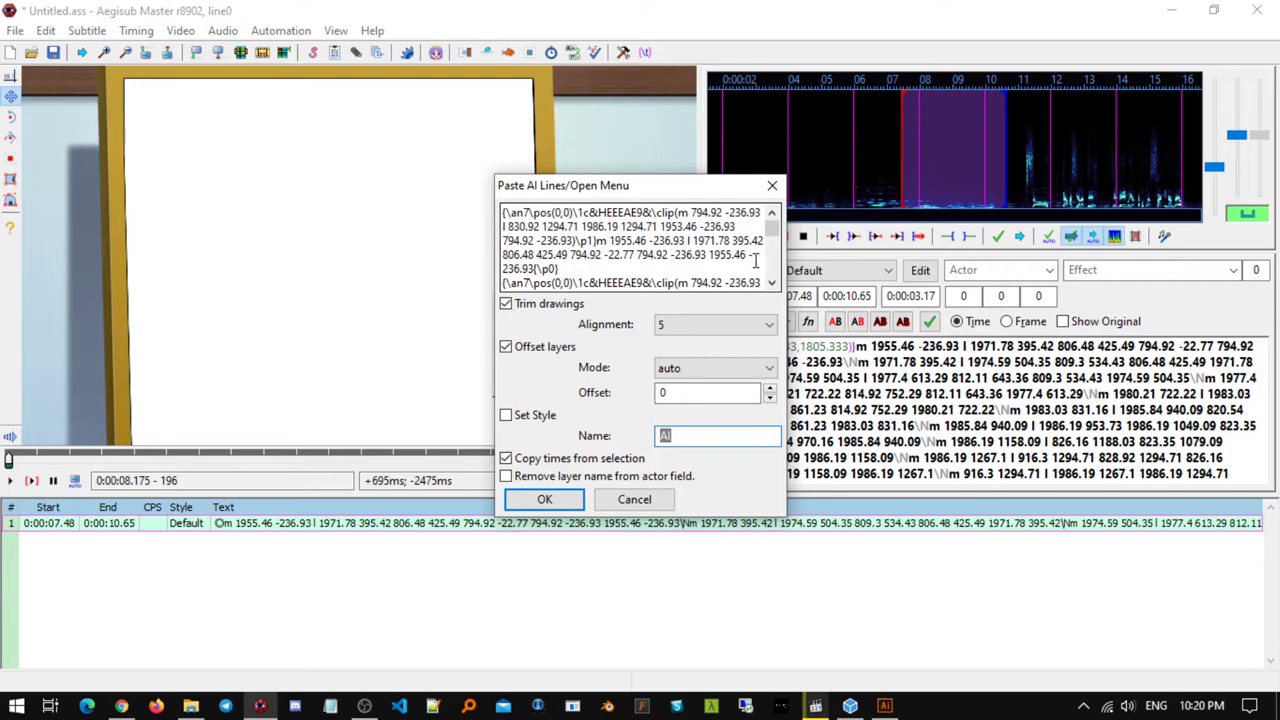
{"action": "left_click", "coordinate": [544, 500]}
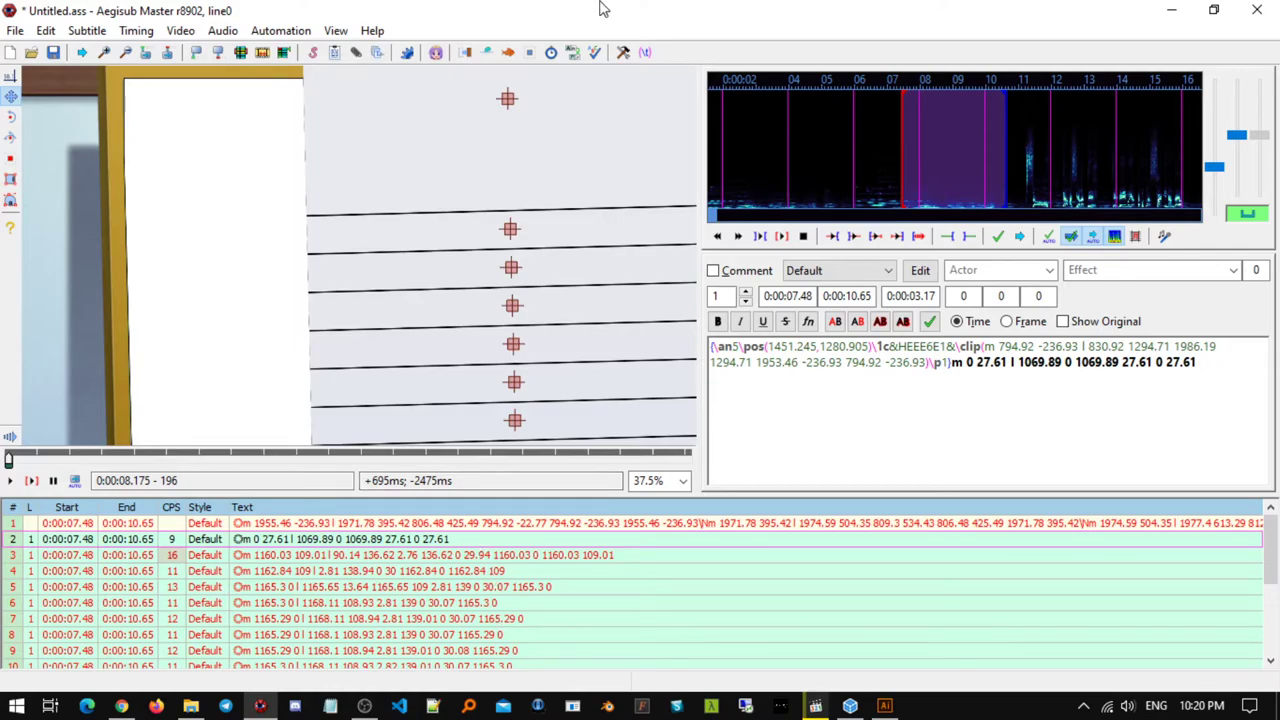
- Remove the (i)clip tags from the pasted drawing lines with Script Cleanup's Kill Tags
{"action": "left_click", "coordinate": [281, 30]}
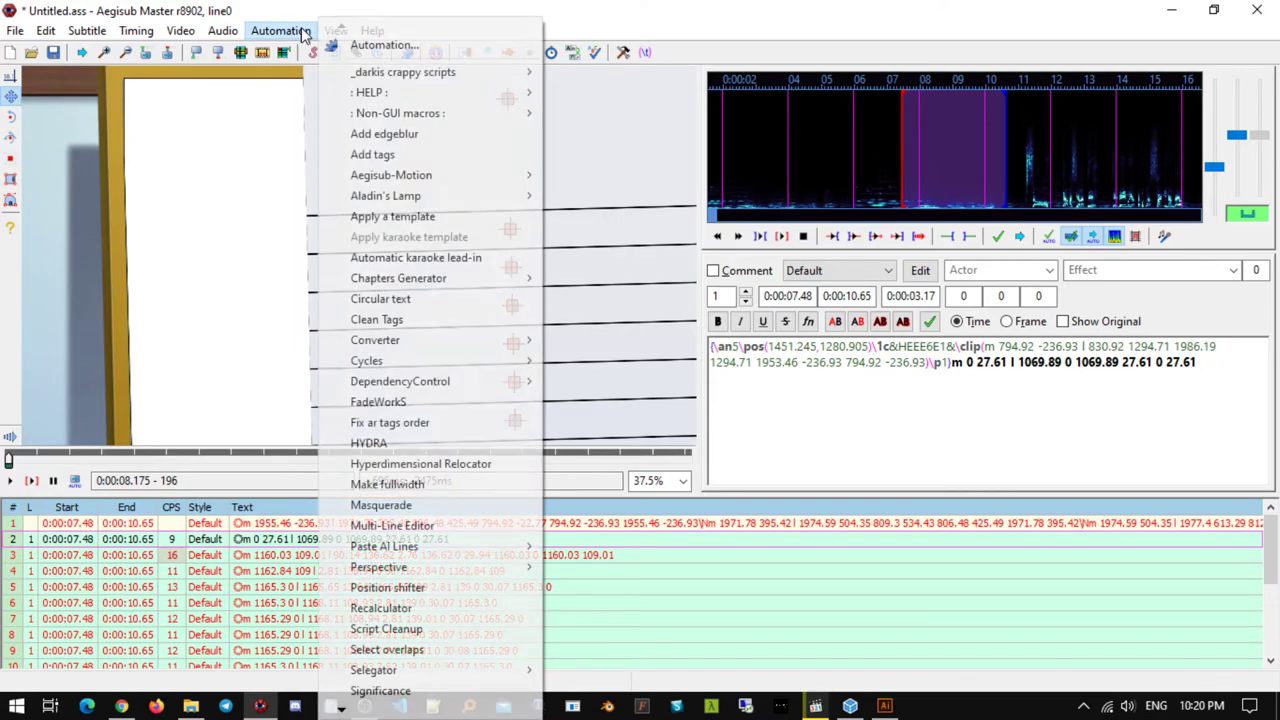
{"action": "left_click", "coordinate": [481, 632]}
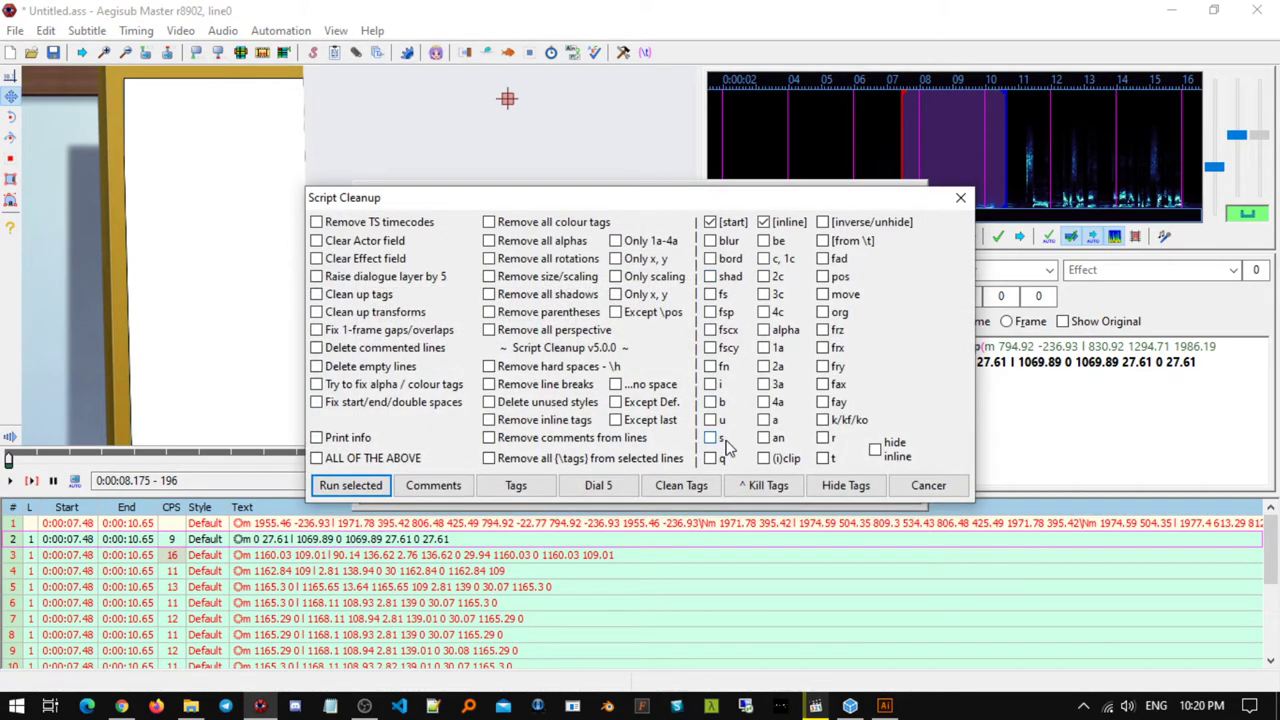
{"action": "left_click", "coordinate": [768, 485]}
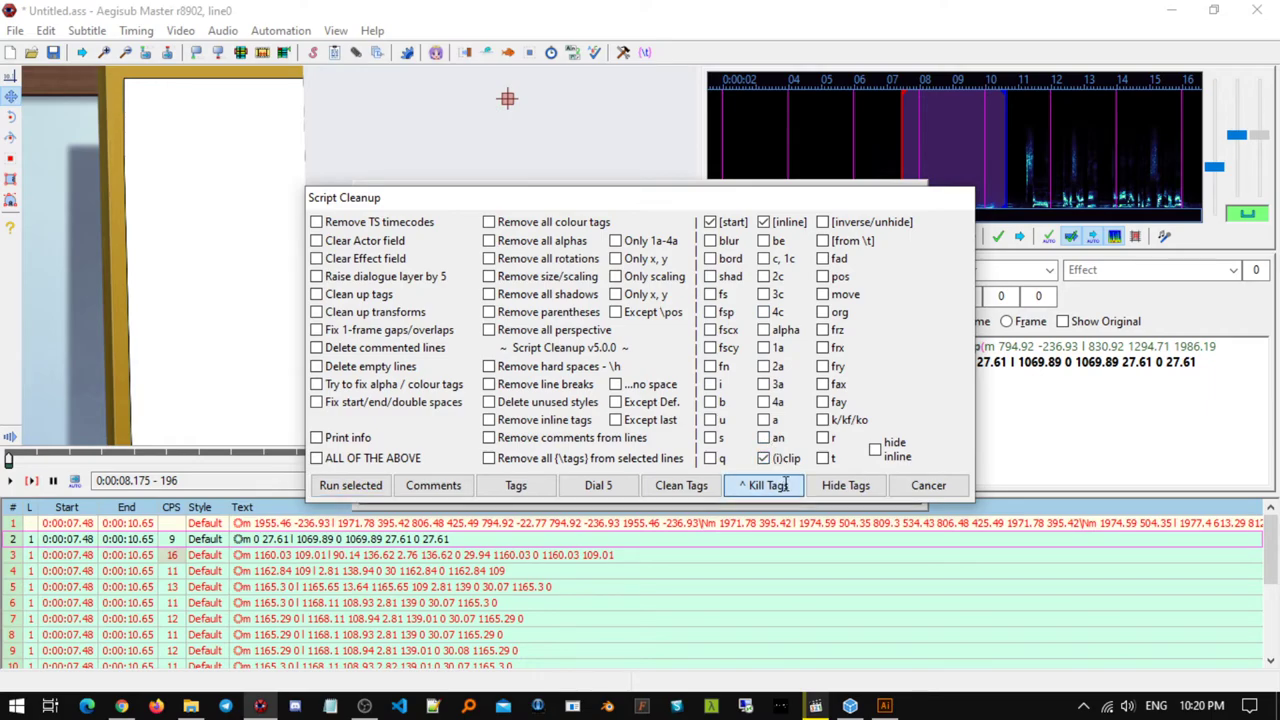
{"action": "left_click", "coordinate": [640, 263]}
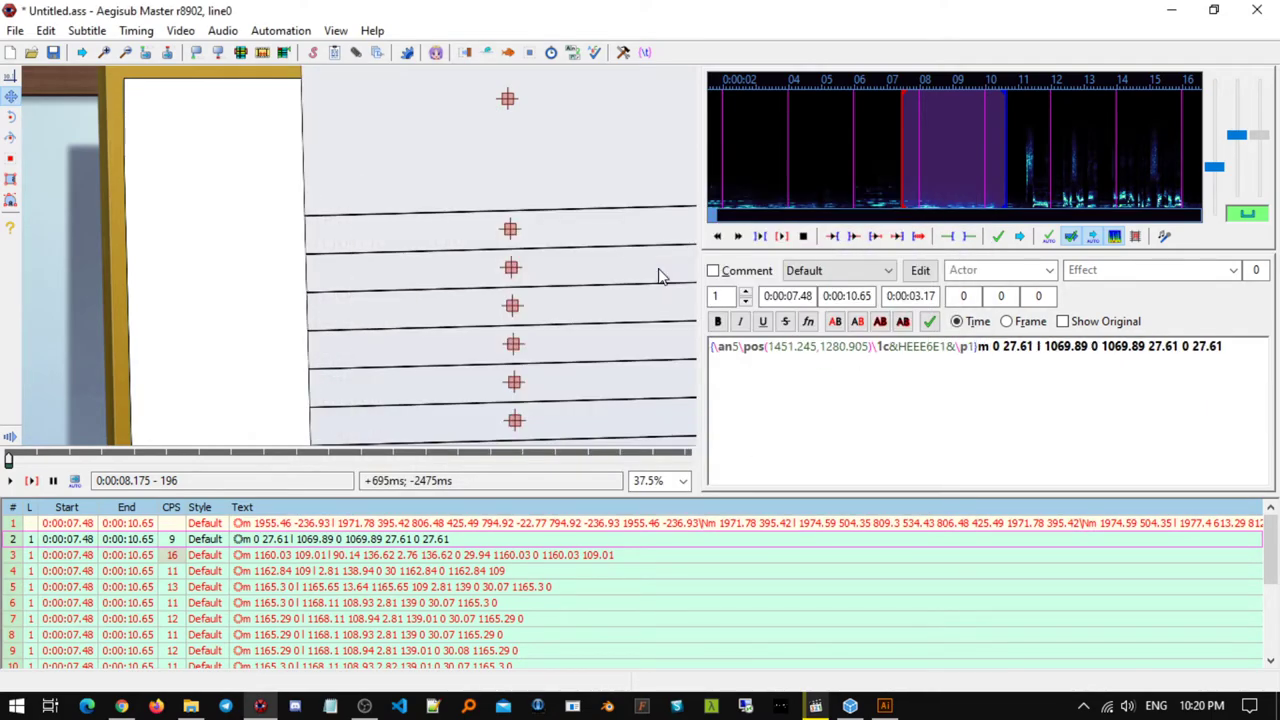
- Set the Default style's outline and shadow to 0
{"action": "left_click", "coordinate": [920, 270]}
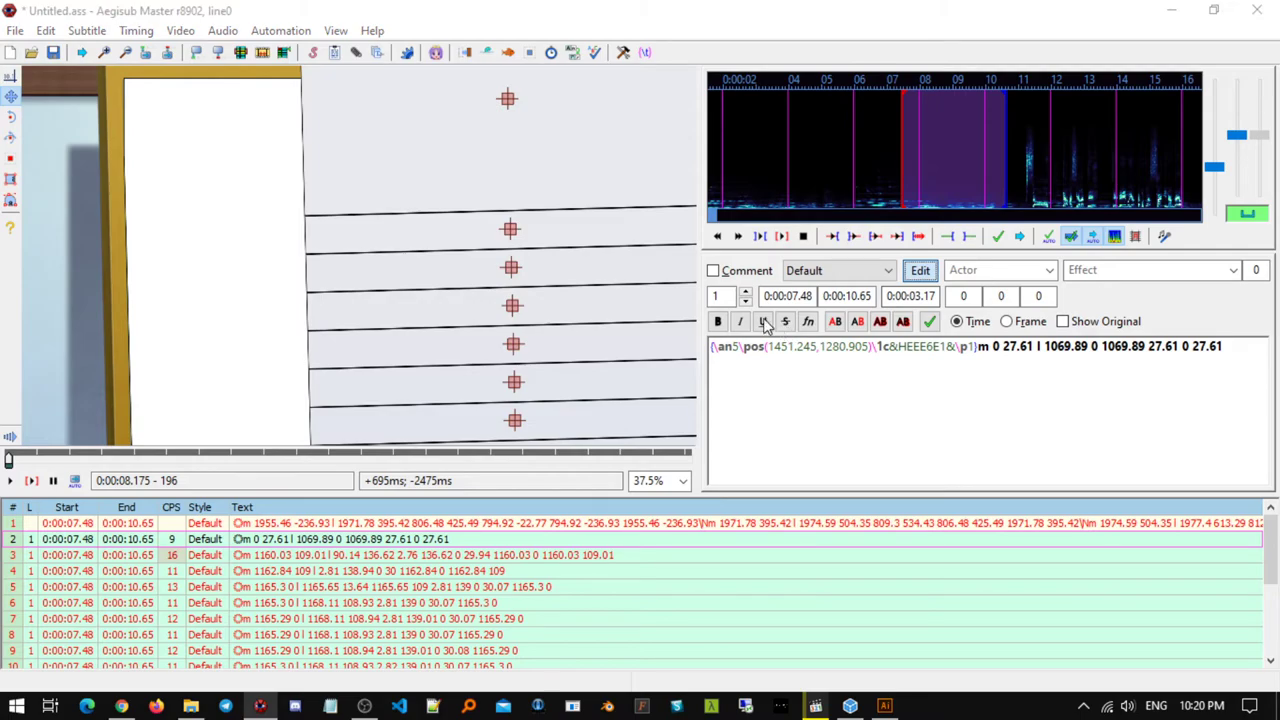
{"action": "double_click", "coordinate": [1024, 258]}
{"action": "type", "text": "0"}
{"action": "double_click", "coordinate": [1130, 259]}
{"action": "type", "text": "0"}
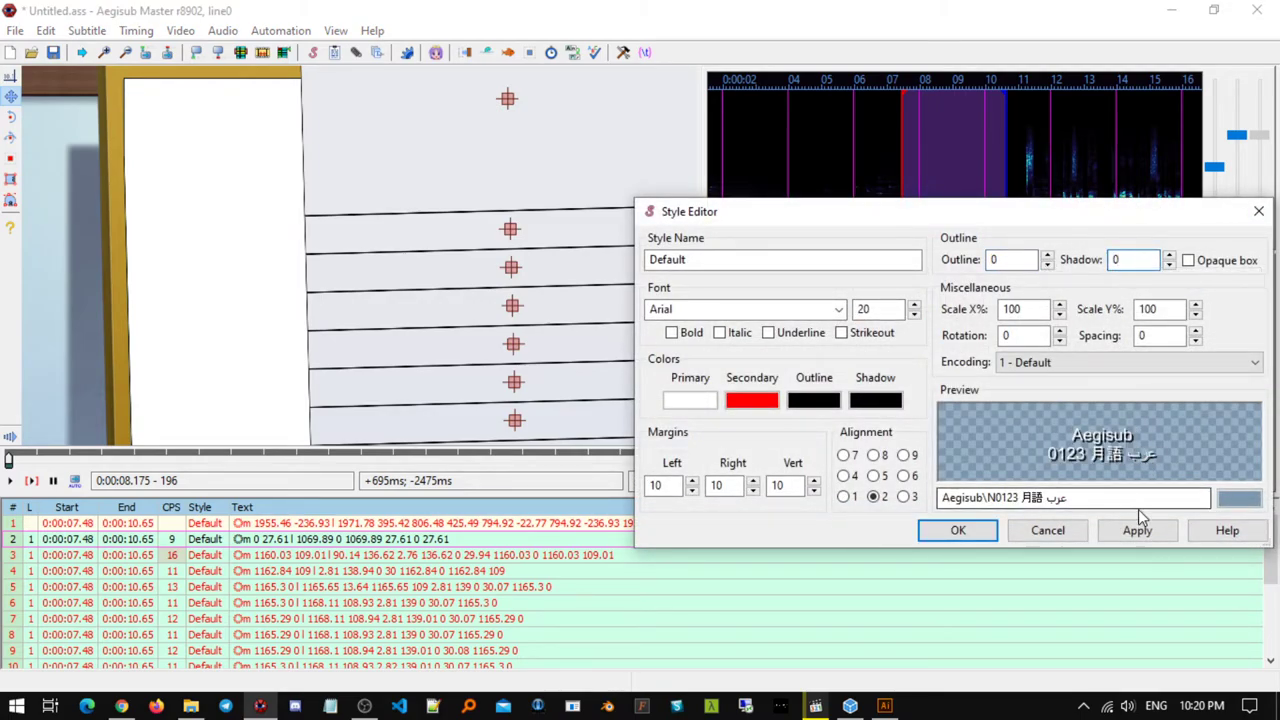
{"action": "left_click", "coordinate": [1107, 534]}
{"action": "left_click", "coordinate": [957, 530]}
- Move all pasted gradient shapes together over the sign's paper, placing the uppermost shape at about (882, 366)
{"action": "left_click", "coordinate": [508, 100]}
{"action": "mouse_move", "coordinate": [508, 100]}
{"action": "left_mouse_down"}
{"action": "mouse_move", "coordinate": [311, 249]}
{"action": "mouse_move", "coordinate": [331, 194]}
{"action": "mouse_move", "coordinate": [336, 203]}
{"action": "left_mouse_up"}
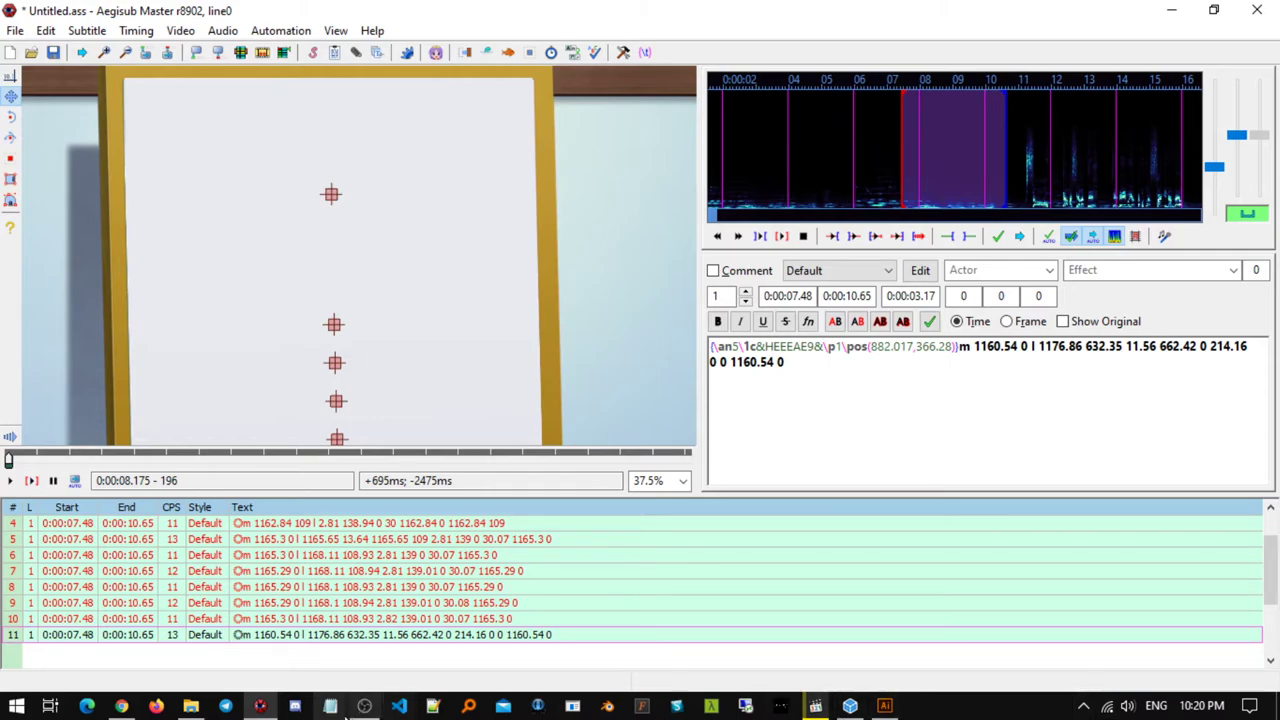
- Launch Mocha Pro 2020
{"action": "mouse_move", "coordinate": [260, 705]}
{"action": "key", "text": "super"}
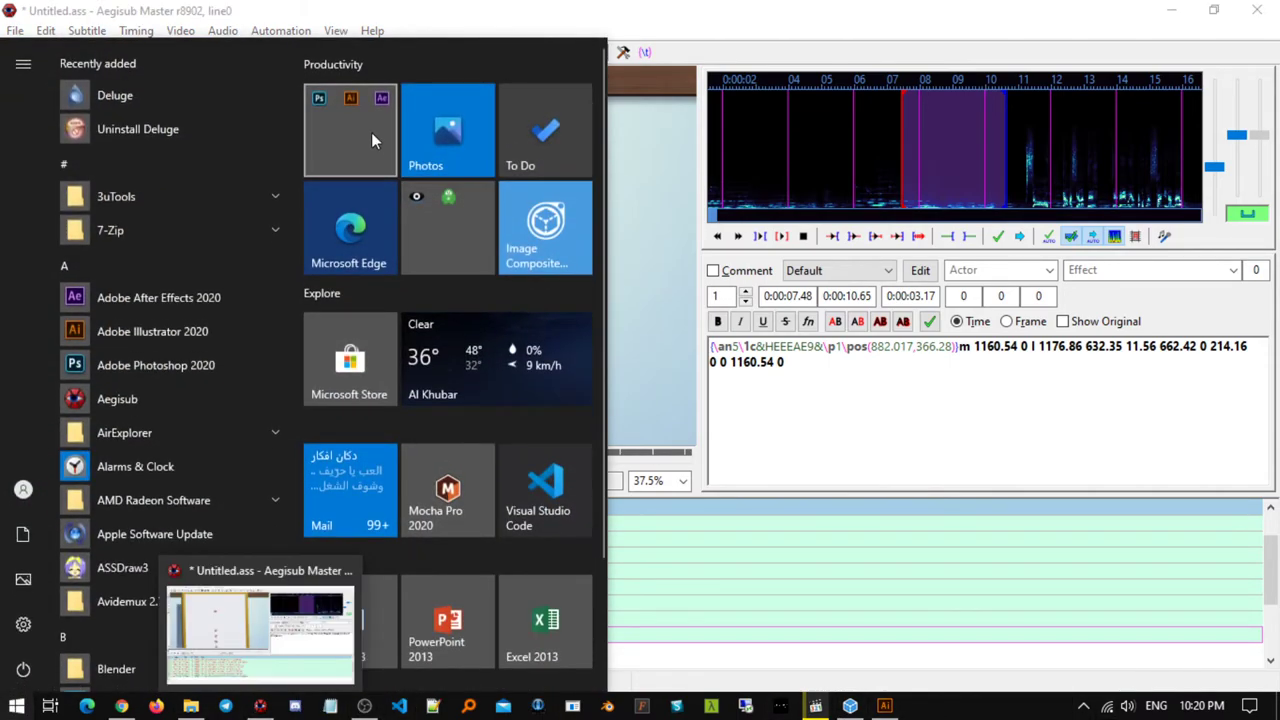
{"action": "left_click", "coordinate": [450, 522]}
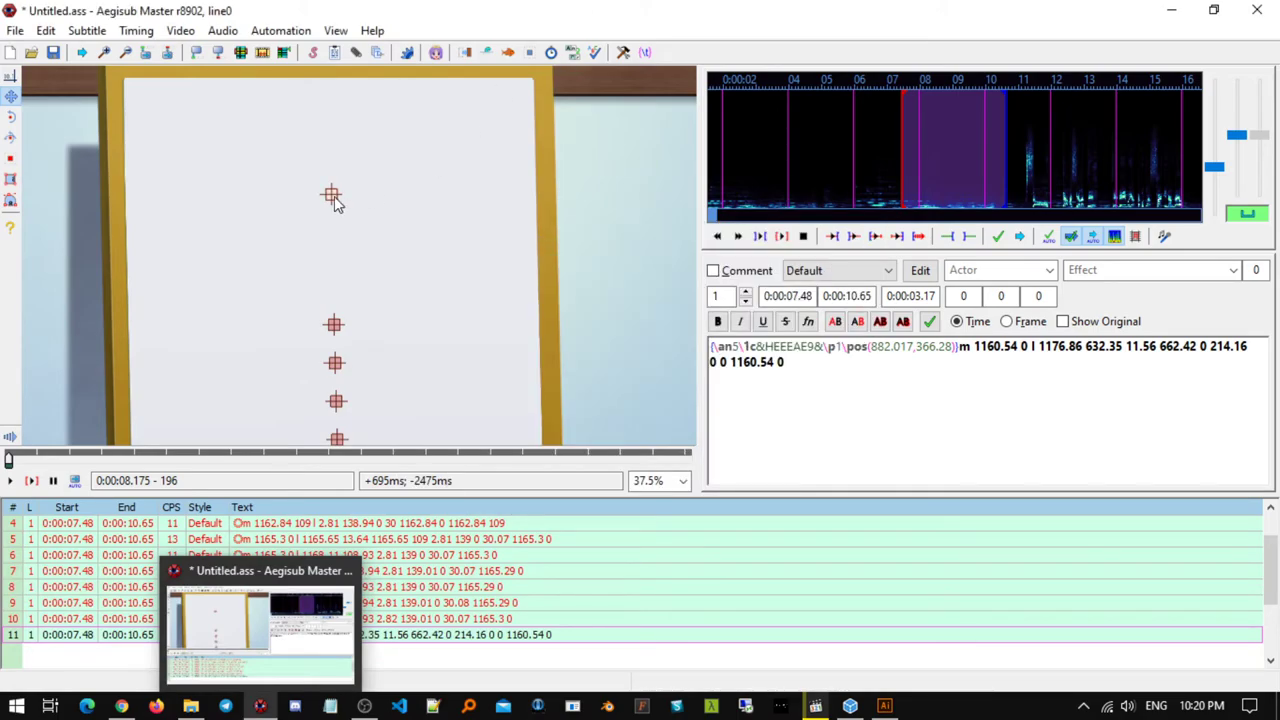
- Try nudging the gradient shapes slightly down over the sign's paper, and undo the nudges
{"action": "left_click_drag", "start_coordinate": [335, 199], "coordinate": [335, 203]}
{"action": "key", "text": "ctrl+z"}
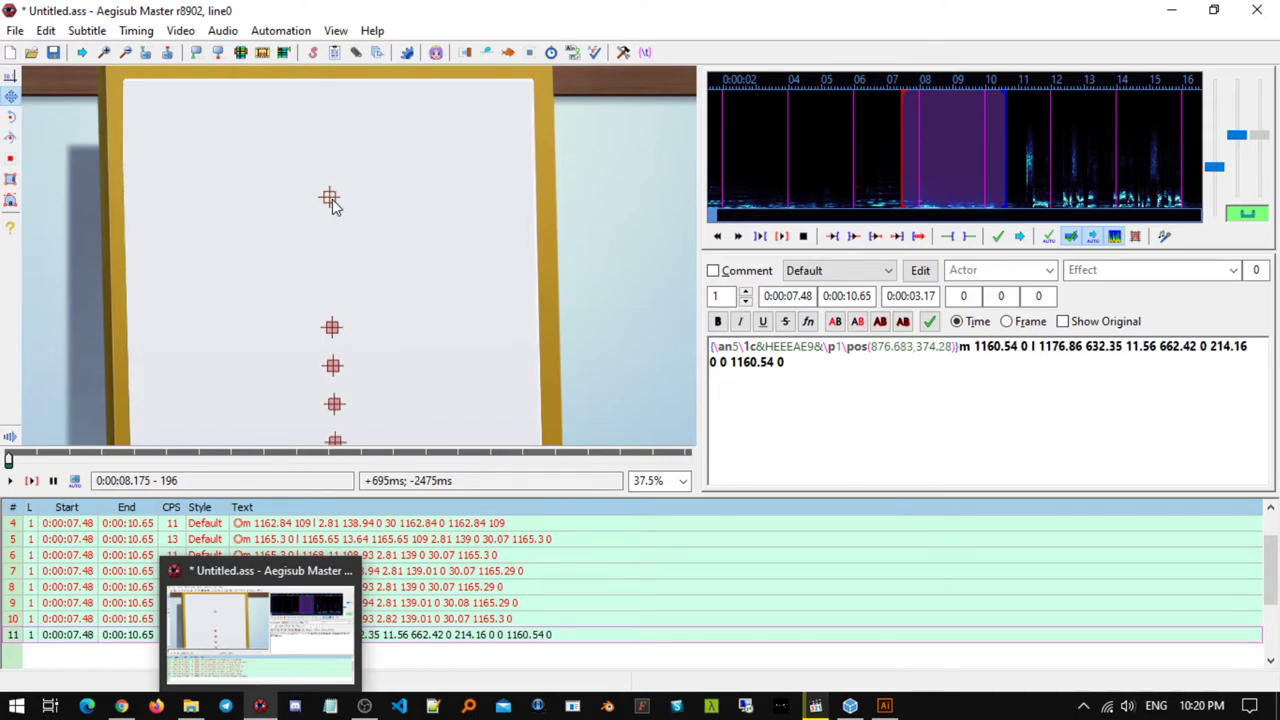
{"action": "key", "text": "ctrl+z"}
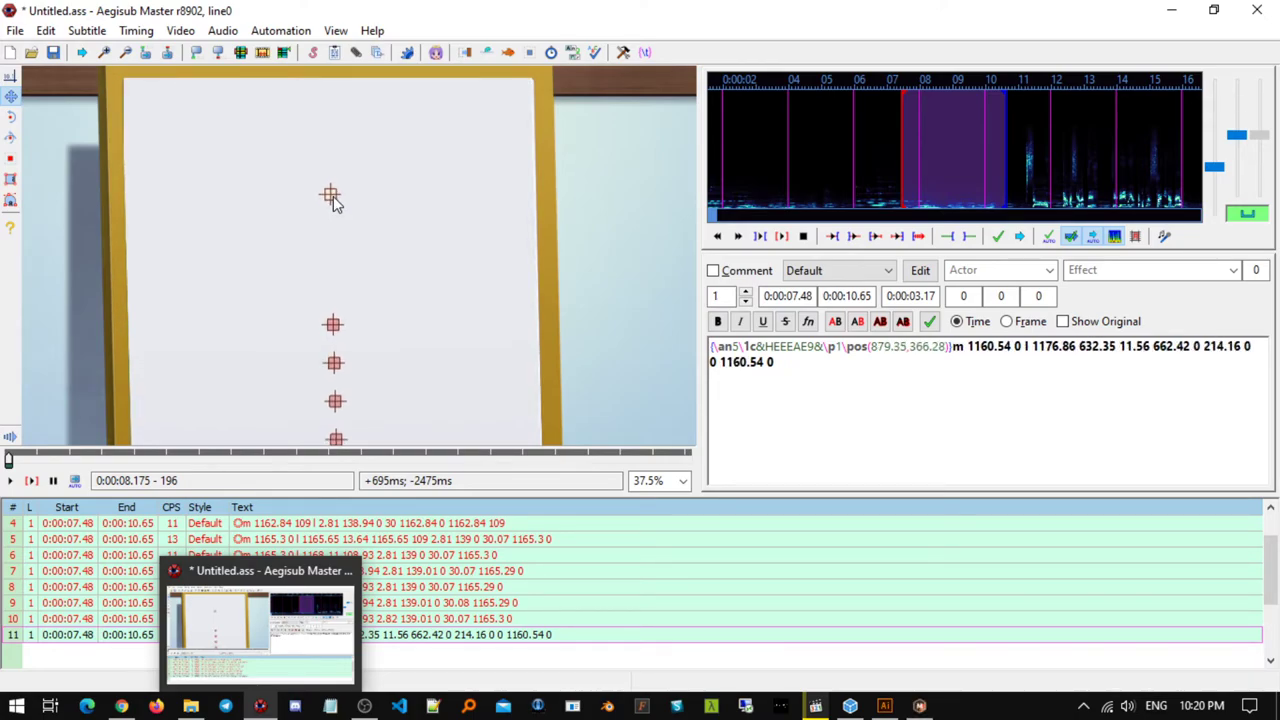
{"action": "key", "text": "ctrl+y"}
{"action": "left_click", "coordinate": [334, 196]}
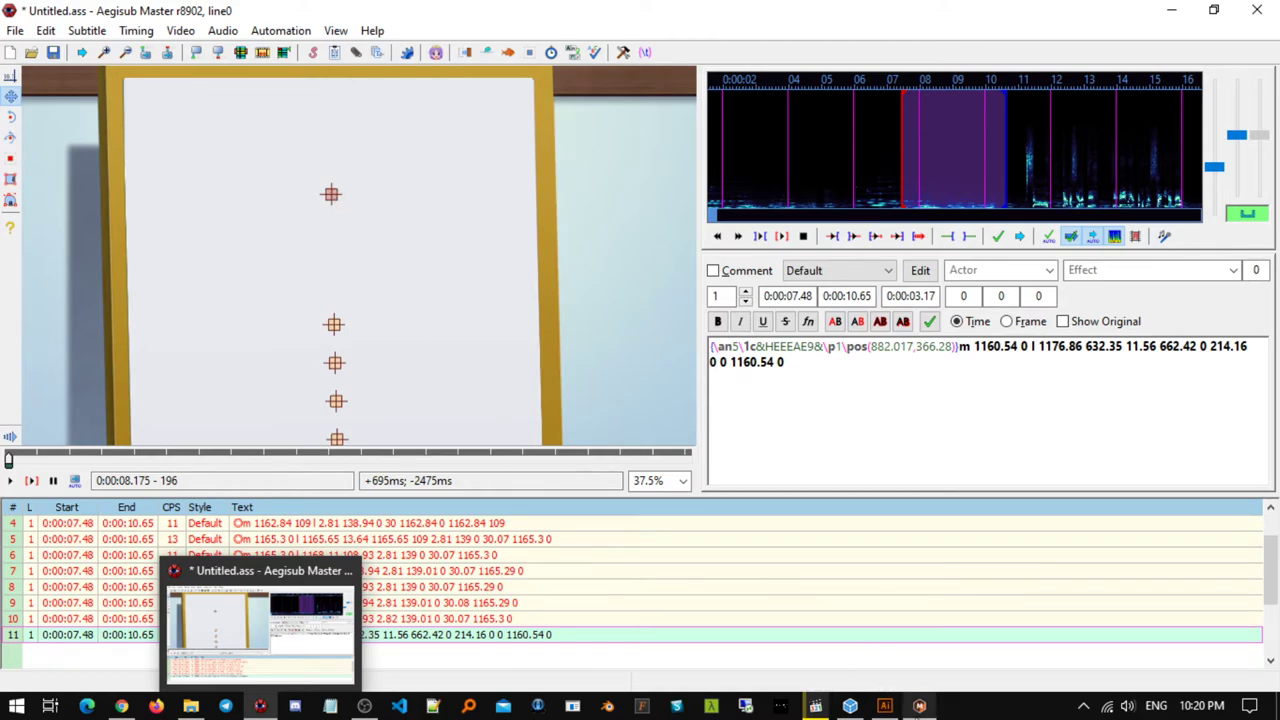
- Switch to Mocha Pro, postpone the software update, and create a new project from the Detective Conan - 977 [1080p][180-255] clip
{"action": "left_click", "coordinate": [919, 705]}
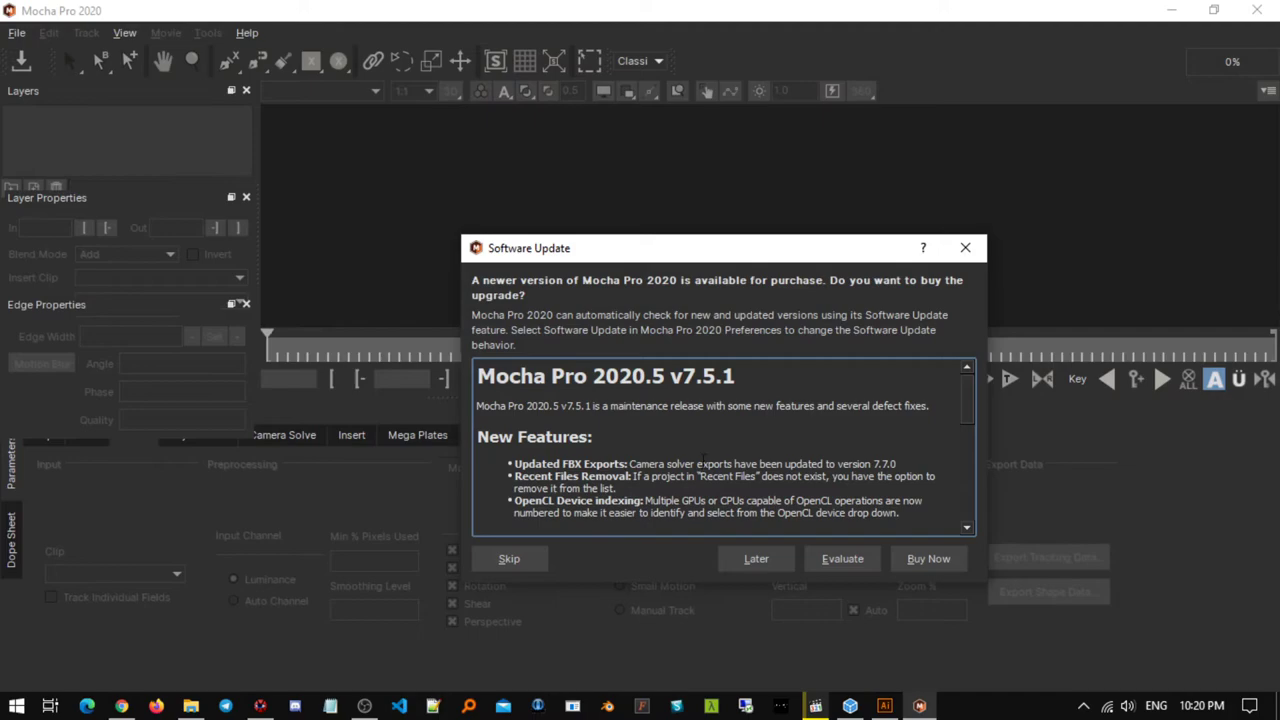
{"action": "left_click", "coordinate": [739, 563]}
{"action": "left_click", "coordinate": [19, 33]}
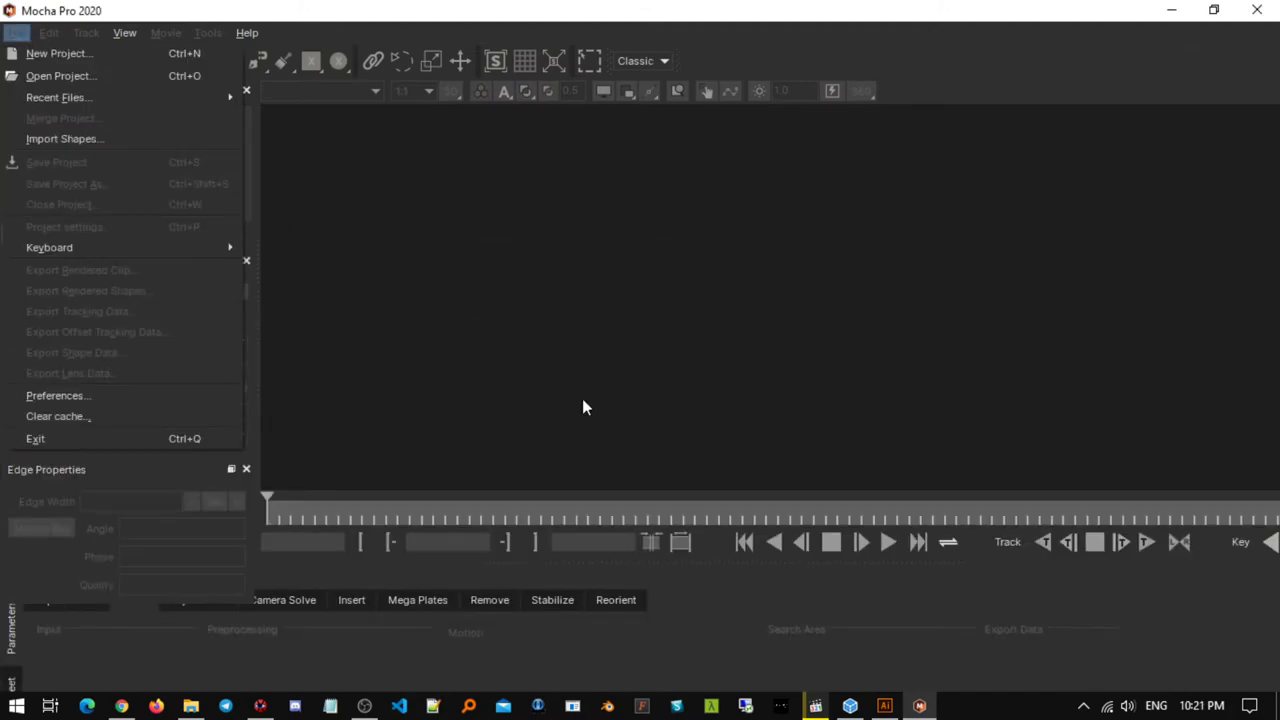
{"action": "left_click", "coordinate": [60, 54]}
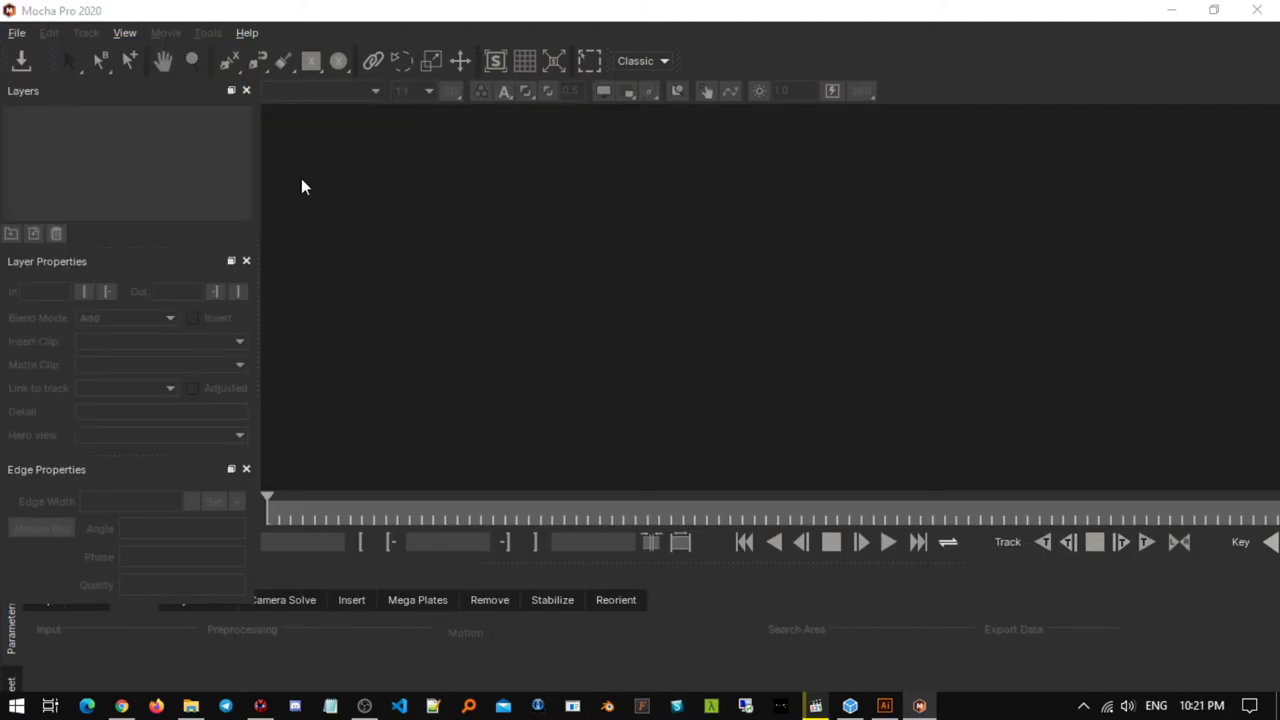
{"action": "left_click", "coordinate": [928, 292]}
{"action": "double_click", "coordinate": [827, 280]}
{"action": "left_click", "coordinate": [643, 494]}
{"action": "left_click", "coordinate": [720, 535]}
{"action": "left_click", "coordinate": [904, 668]}
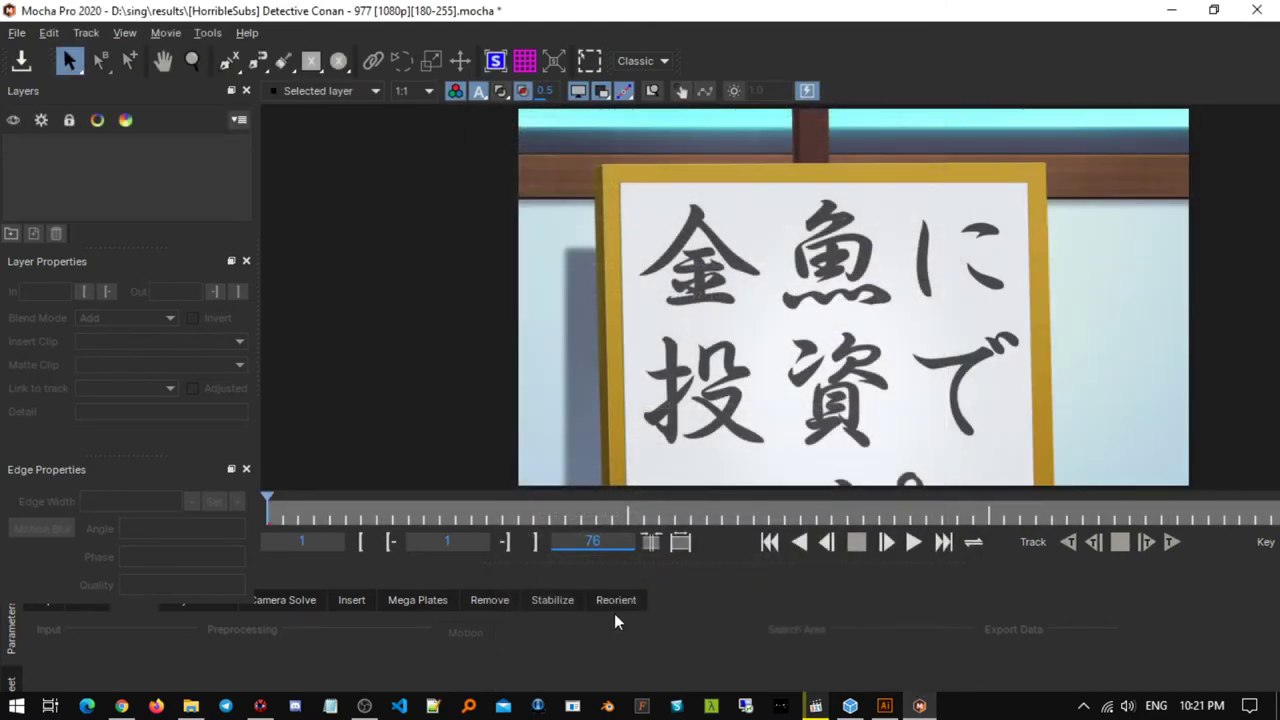
- Draw a closed four-point X-spline around the sign's lettering on frame 1
{"action": "left_click_drag", "start_coordinate": [270, 513], "coordinate": [0, 568]}
{"action": "left_click", "coordinate": [228, 61]}
{"action": "left_click", "coordinate": [692, 230]}
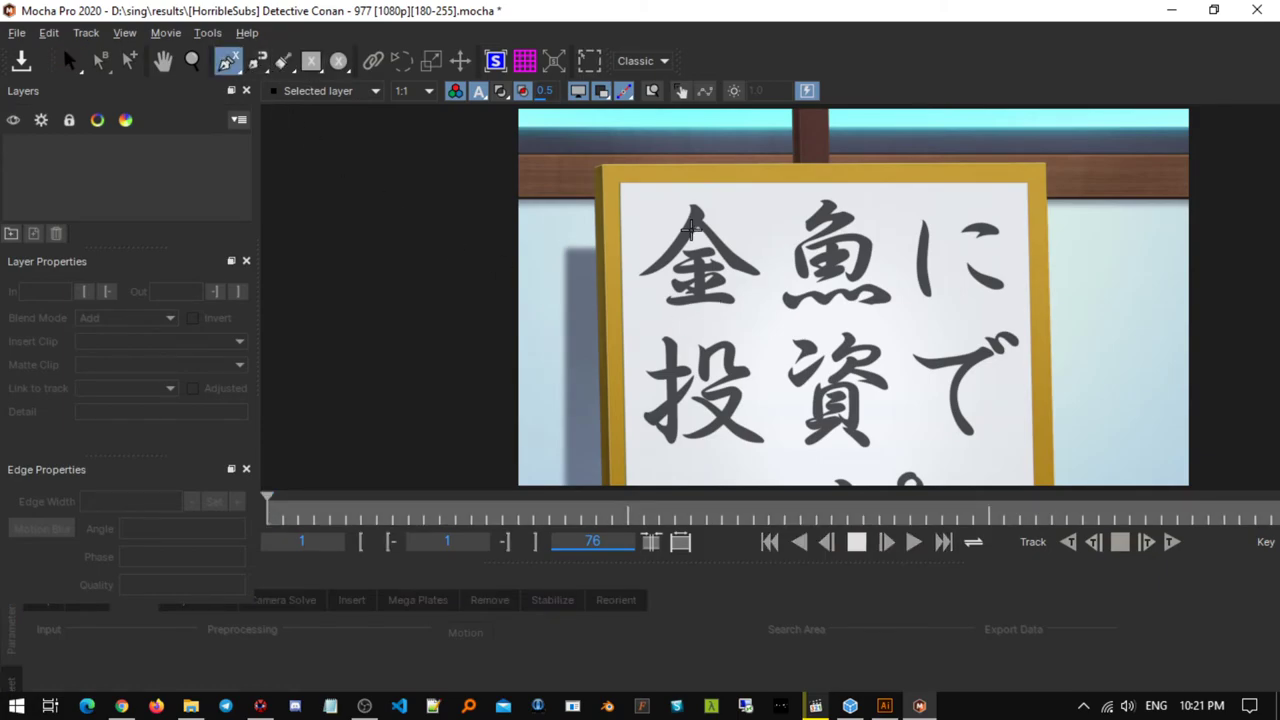
{"action": "left_click", "coordinate": [711, 405]}
{"action": "right_click", "coordinate": [713, 425]}
{"action": "left_click", "coordinate": [970, 440]}
{"action": "left_click", "coordinate": [975, 228]}
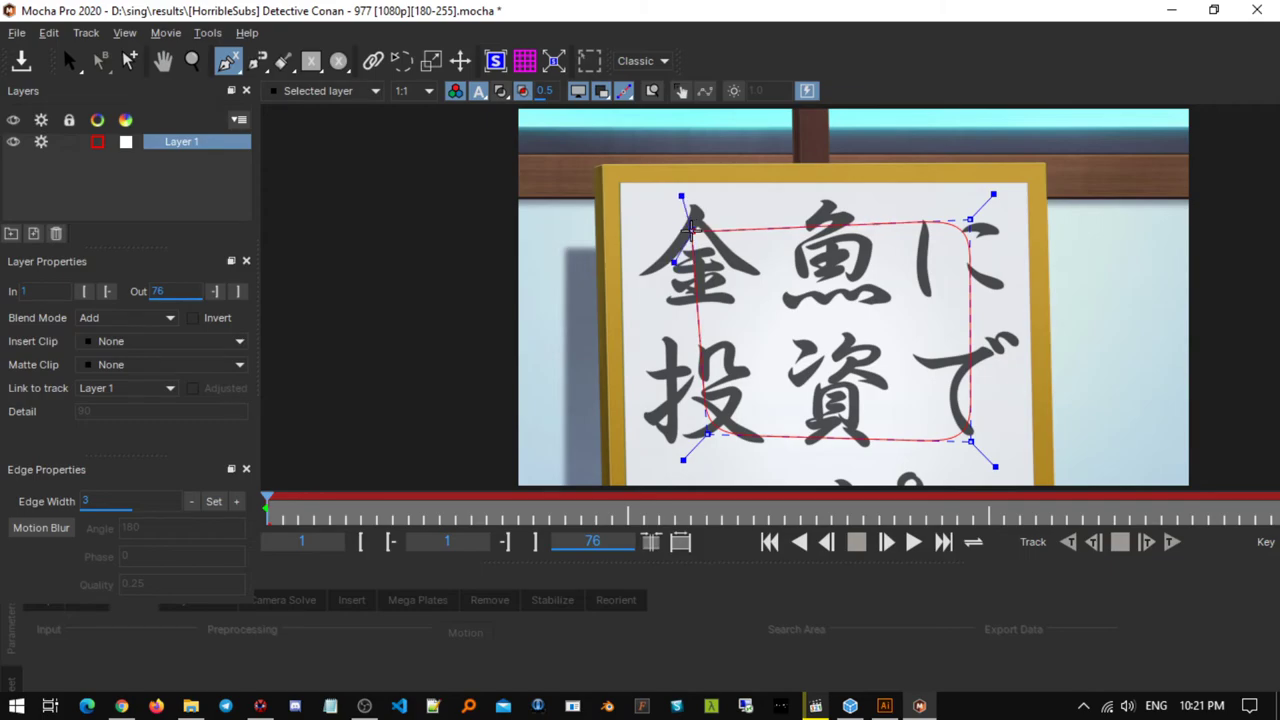
{"action": "key", "text": "s"}
- Set Layer 1's Link to track to None and track the layer forward through frame 76
{"action": "left_click", "coordinate": [118, 392]}
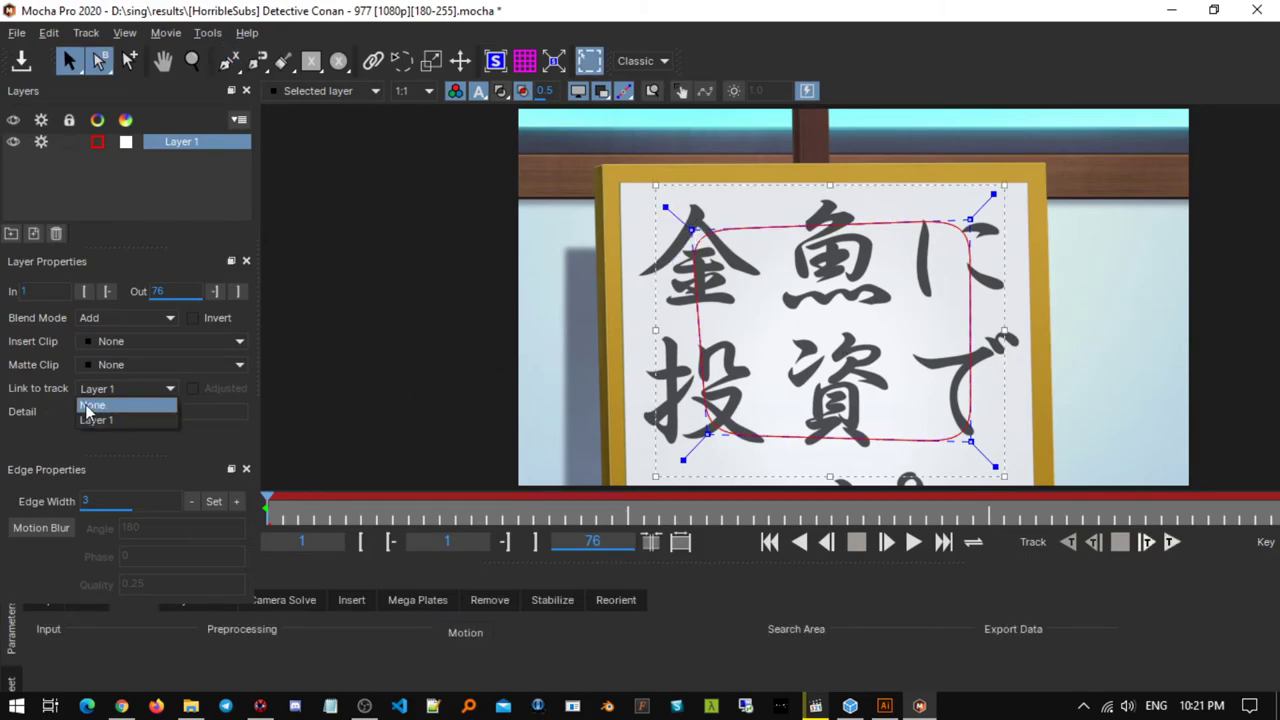
{"action": "left_click", "coordinate": [16, 398]}
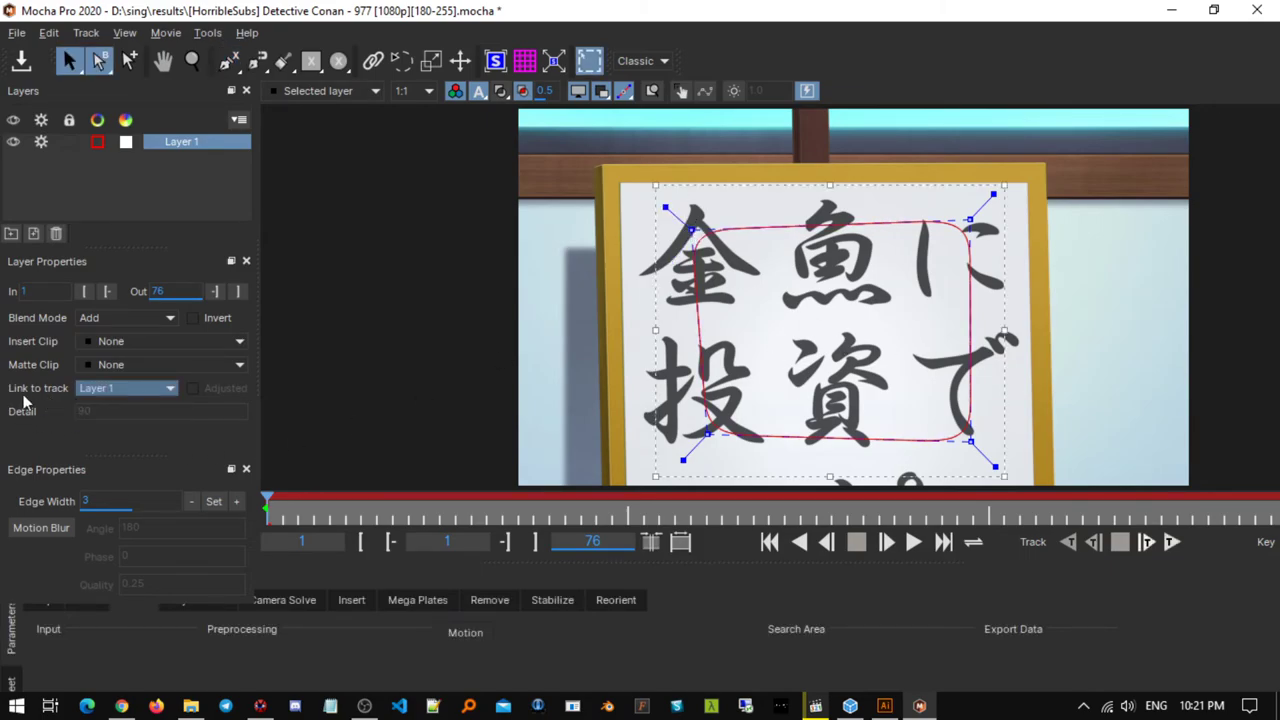
{"action": "left_click", "coordinate": [153, 393]}
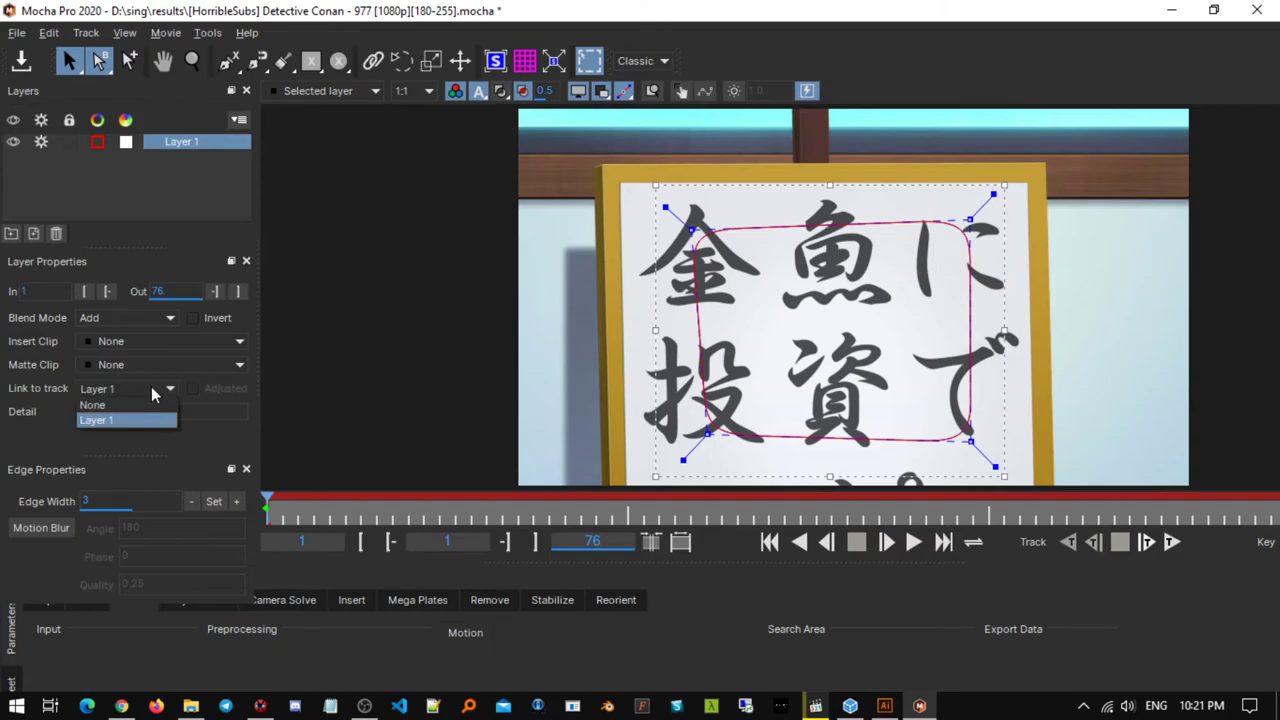
{"action": "left_click", "coordinate": [100, 406]}
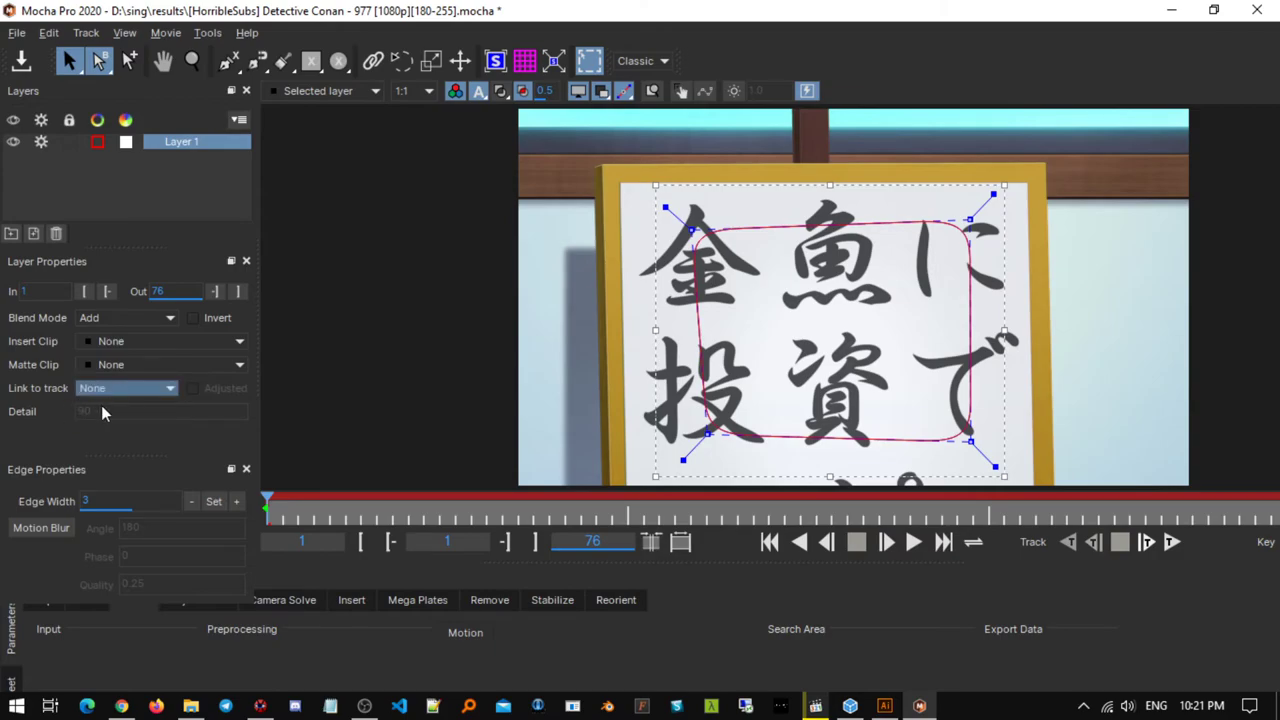
{"action": "left_click", "coordinate": [1176, 543]}
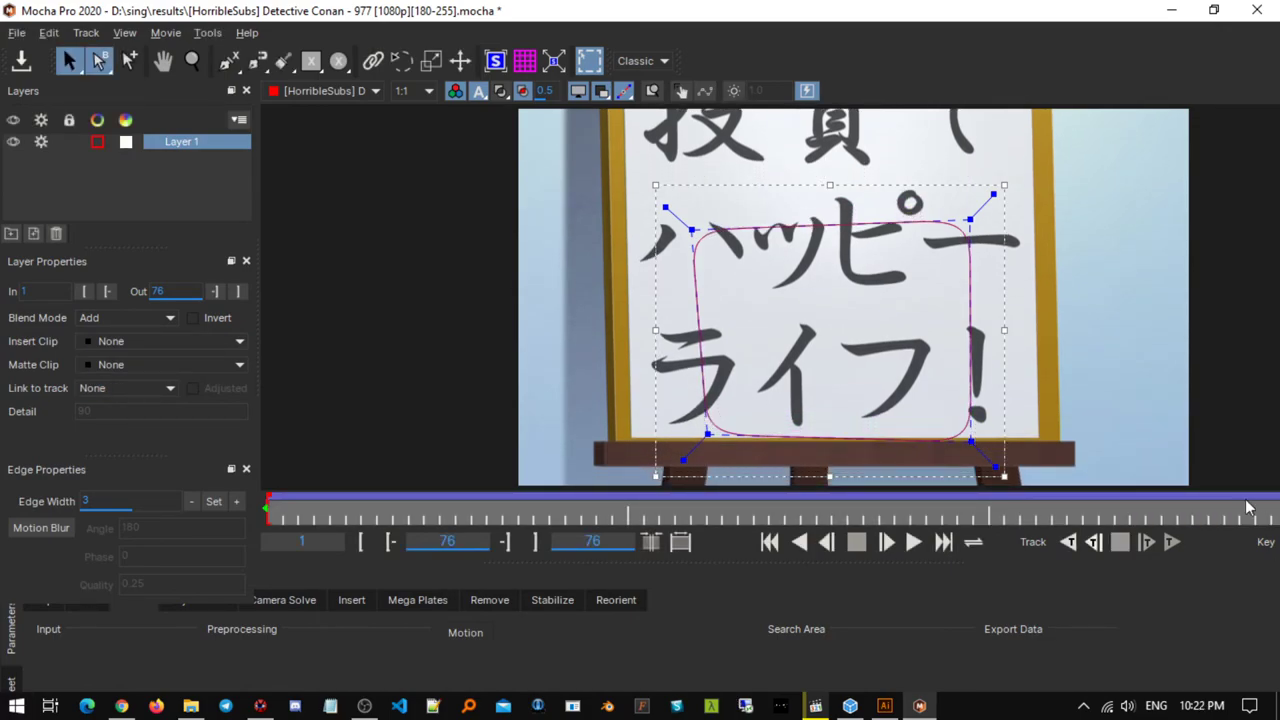
- Copy Layer 1's tracking data to the clipboard as After Effects Transform Data [position, scale and rotation], and switch to Aegisub
{"action": "double_click", "coordinate": [818, 22]}
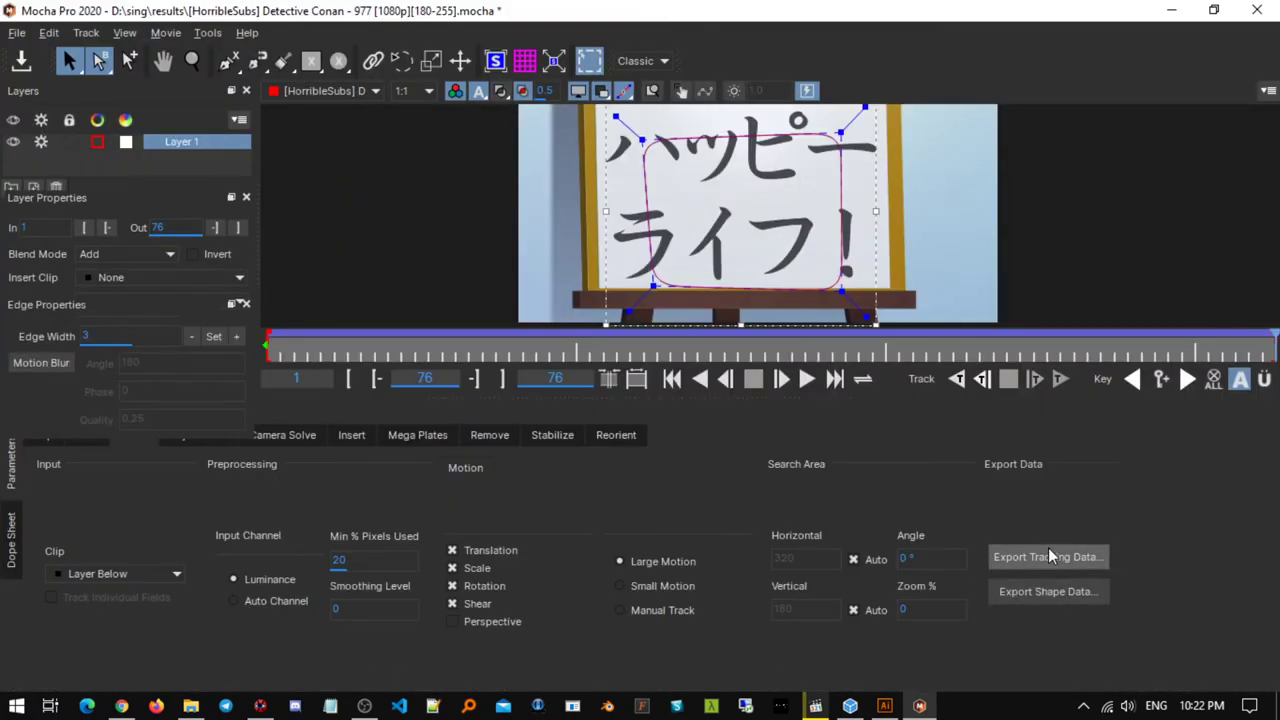
{"action": "left_click", "coordinate": [1050, 556]}
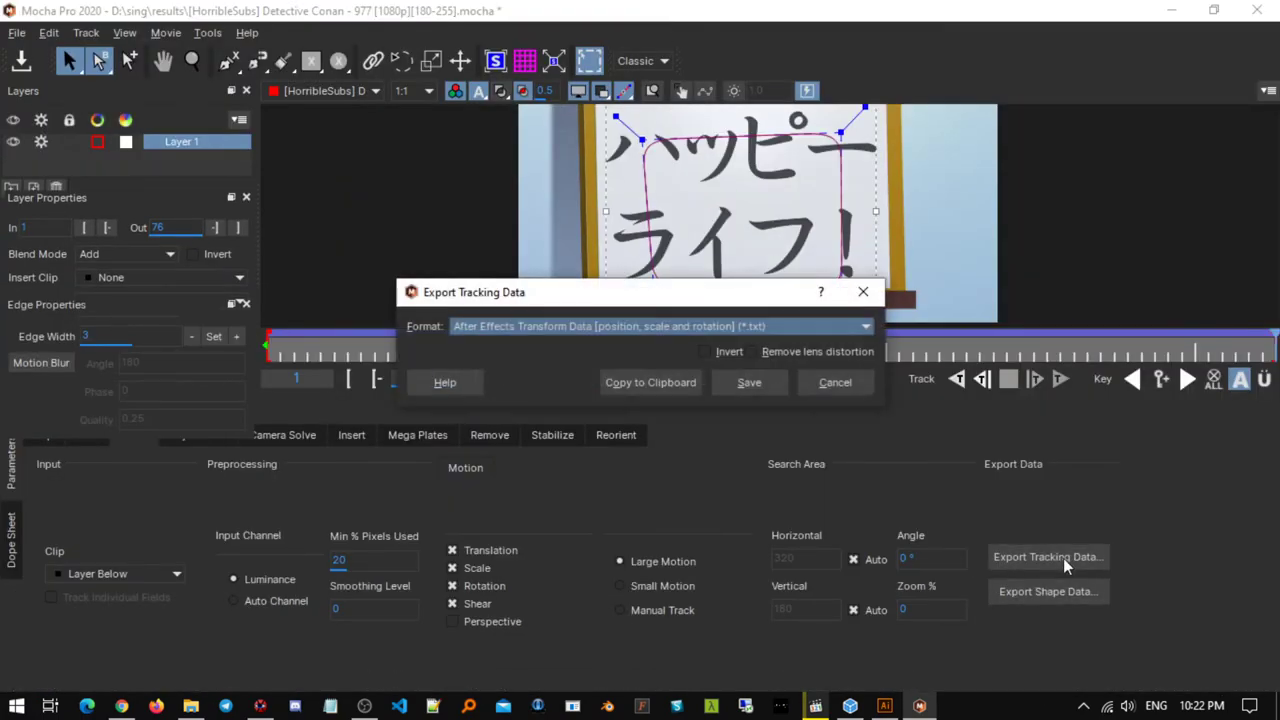
{"action": "left_click", "coordinate": [650, 382]}
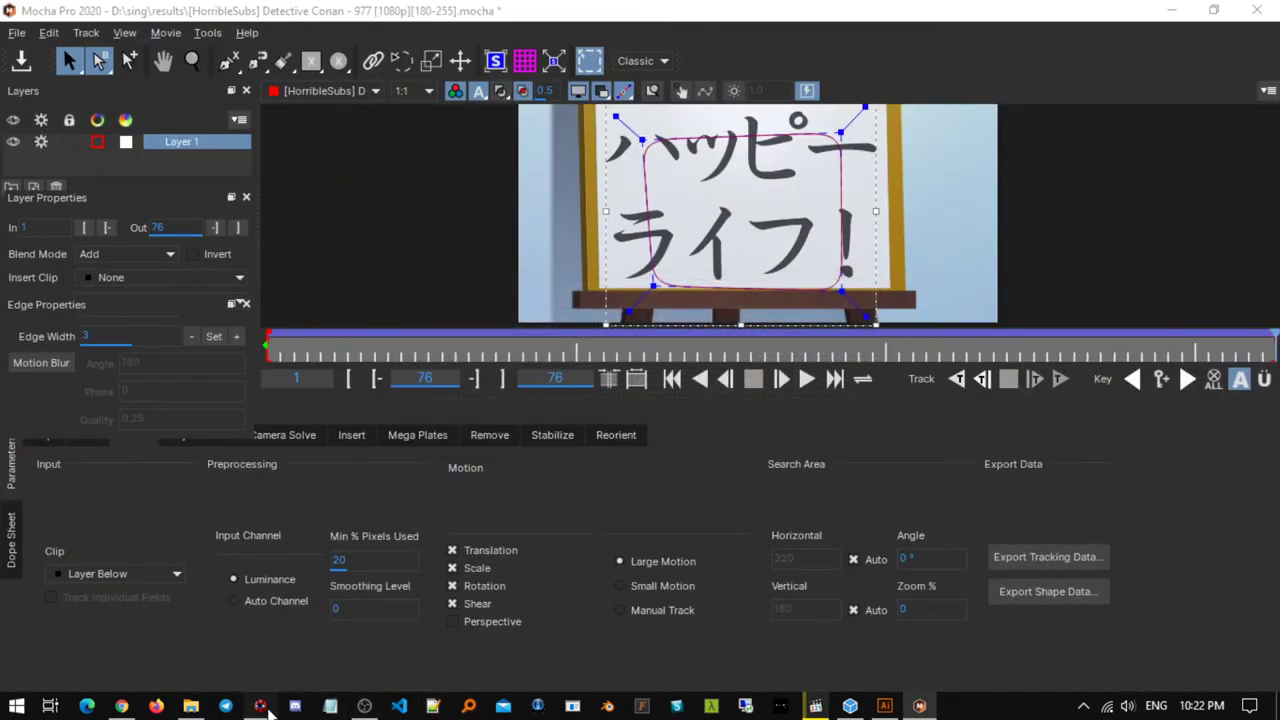
{"action": "left_click", "coordinate": [260, 706]}
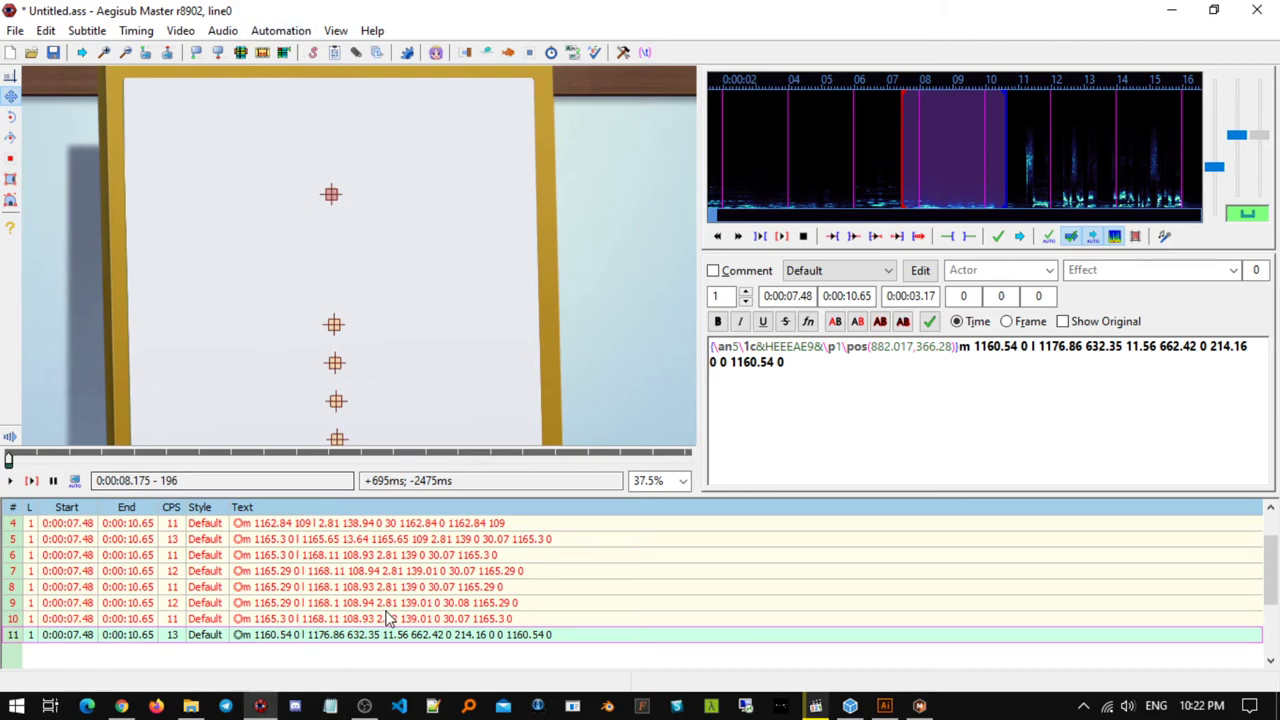
- Select all eleven gradient lines and apply the copied tracking data to them with Aegisub-Motion, using relative start frame 17
{"action": "left_click_drag", "start_coordinate": [1274, 583], "coordinate": [1274, 545]}
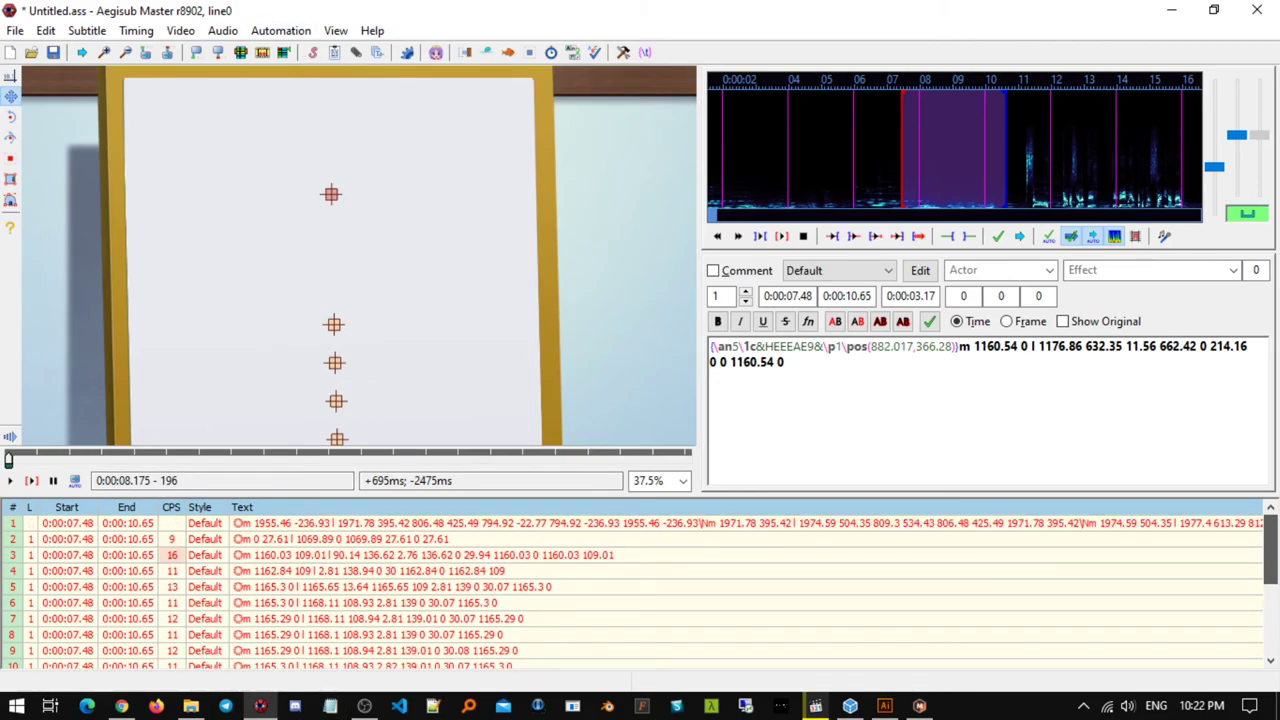
{"action": "left_click", "coordinate": [440, 526]}
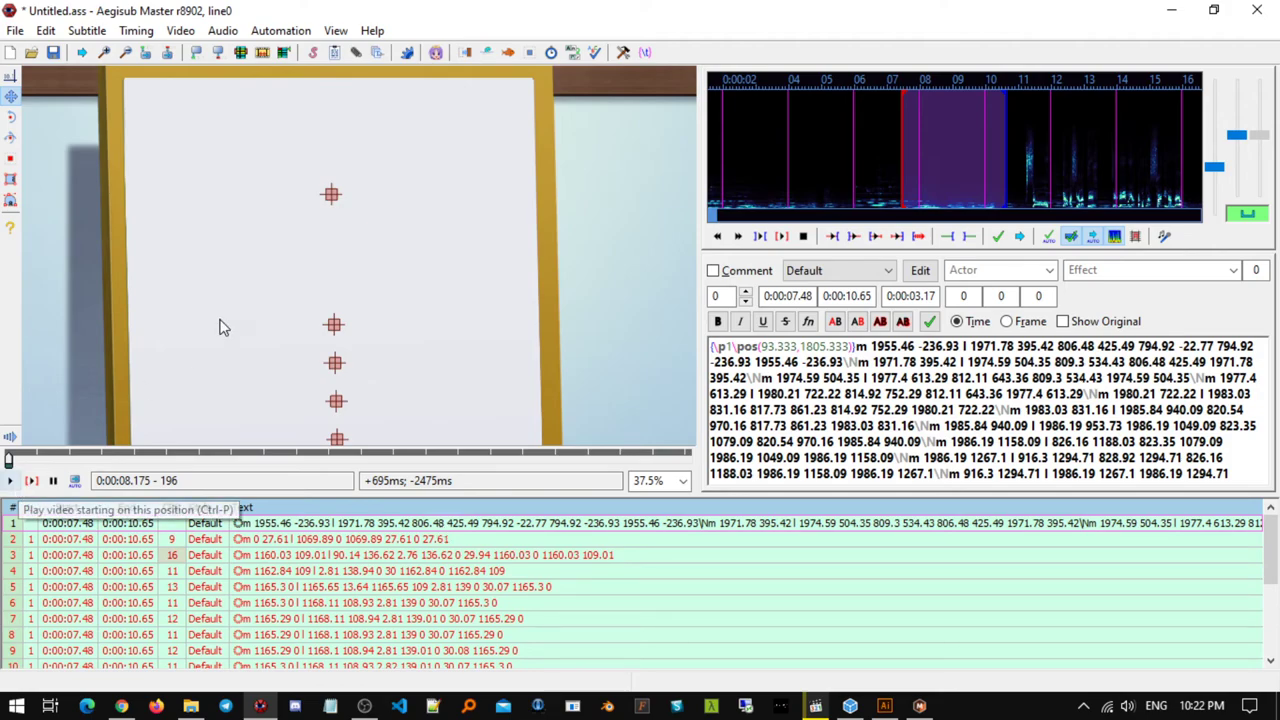
{"action": "left_click", "coordinate": [281, 30]}
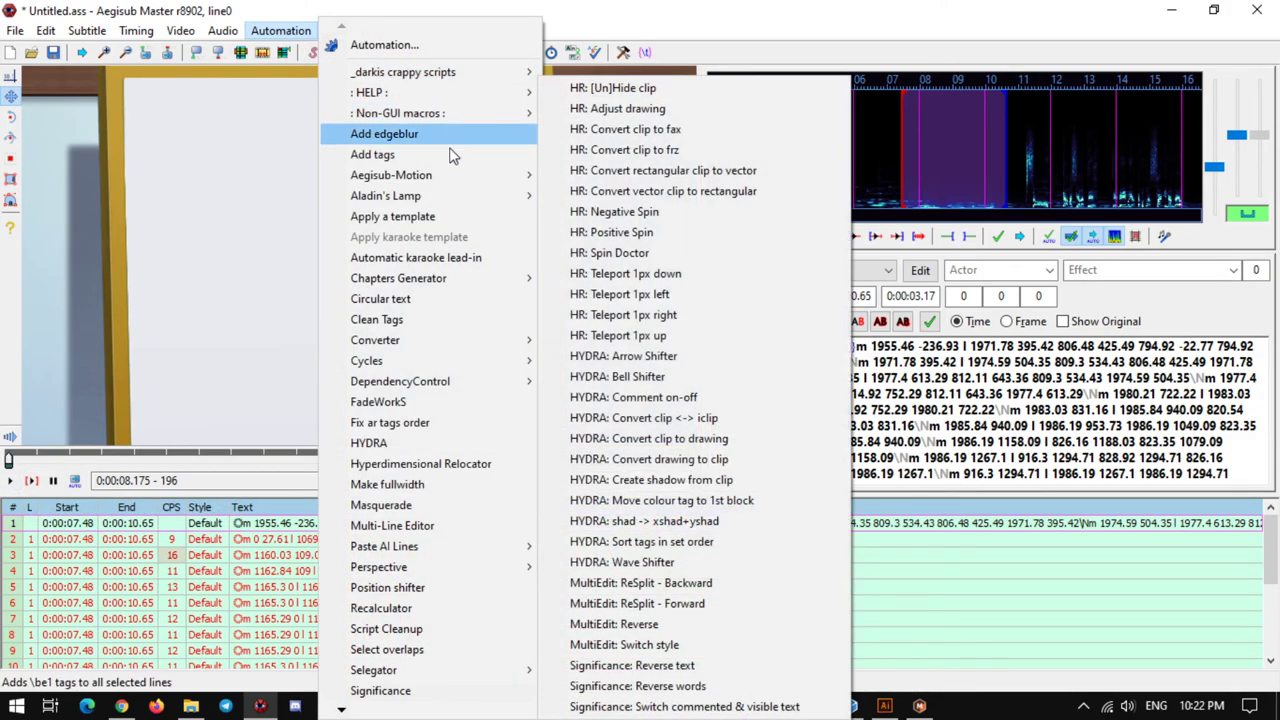
{"action": "mouse_move", "coordinate": [450, 175]}
{"action": "left_click", "coordinate": [600, 177]}
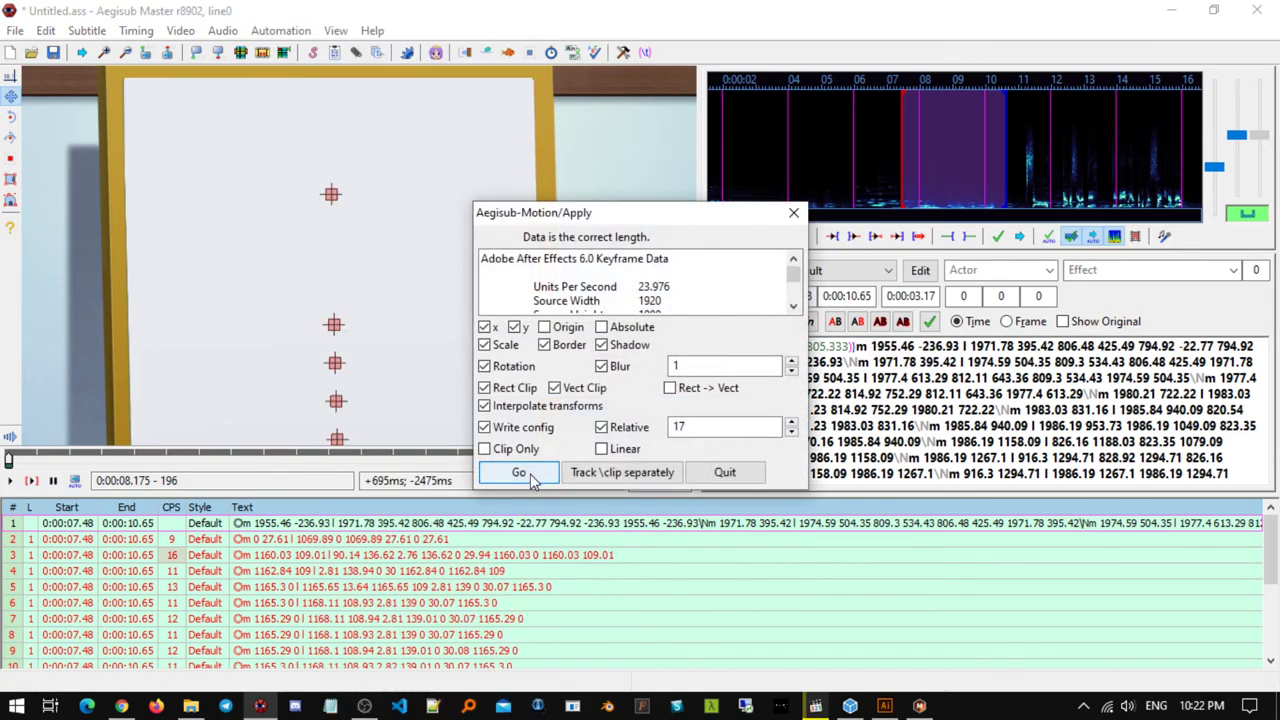
{"action": "left_click", "coordinate": [519, 473]}
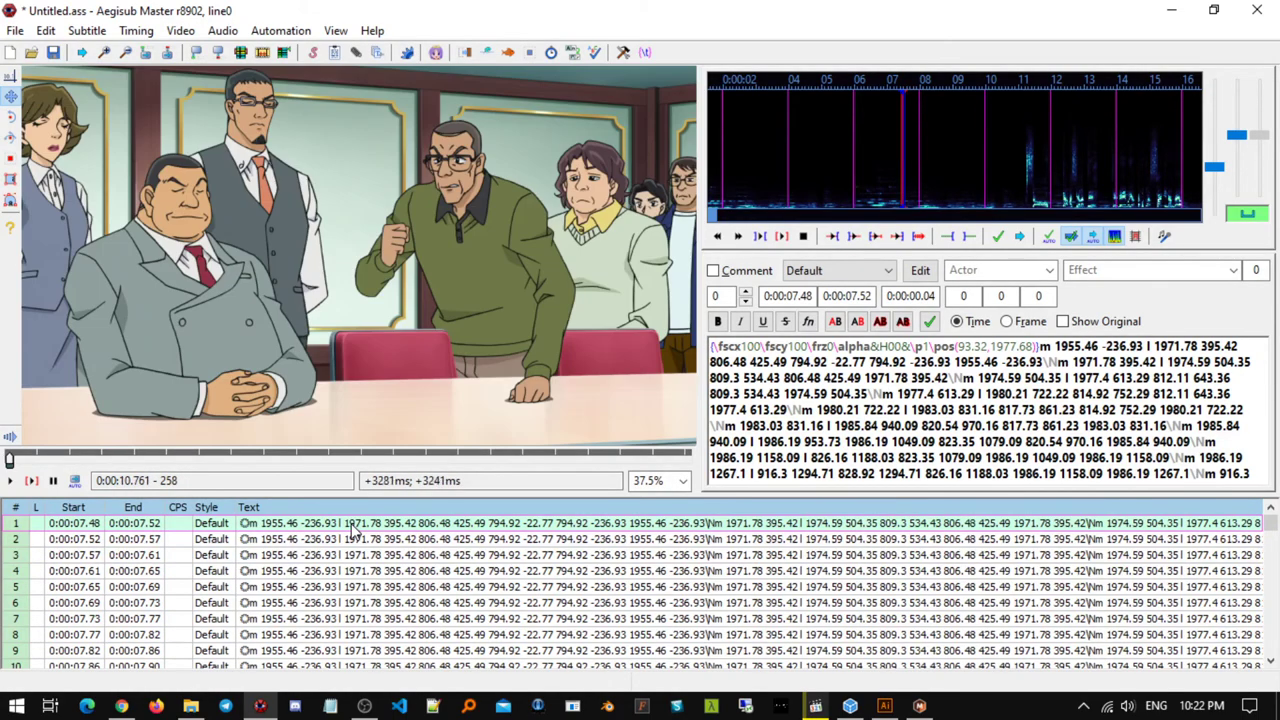
- Step the video to frame 255, the last frame of the sign, and undo the applied motion
{"action": "key", "text": "Left"}
{"action": "key", "text": "Left"}
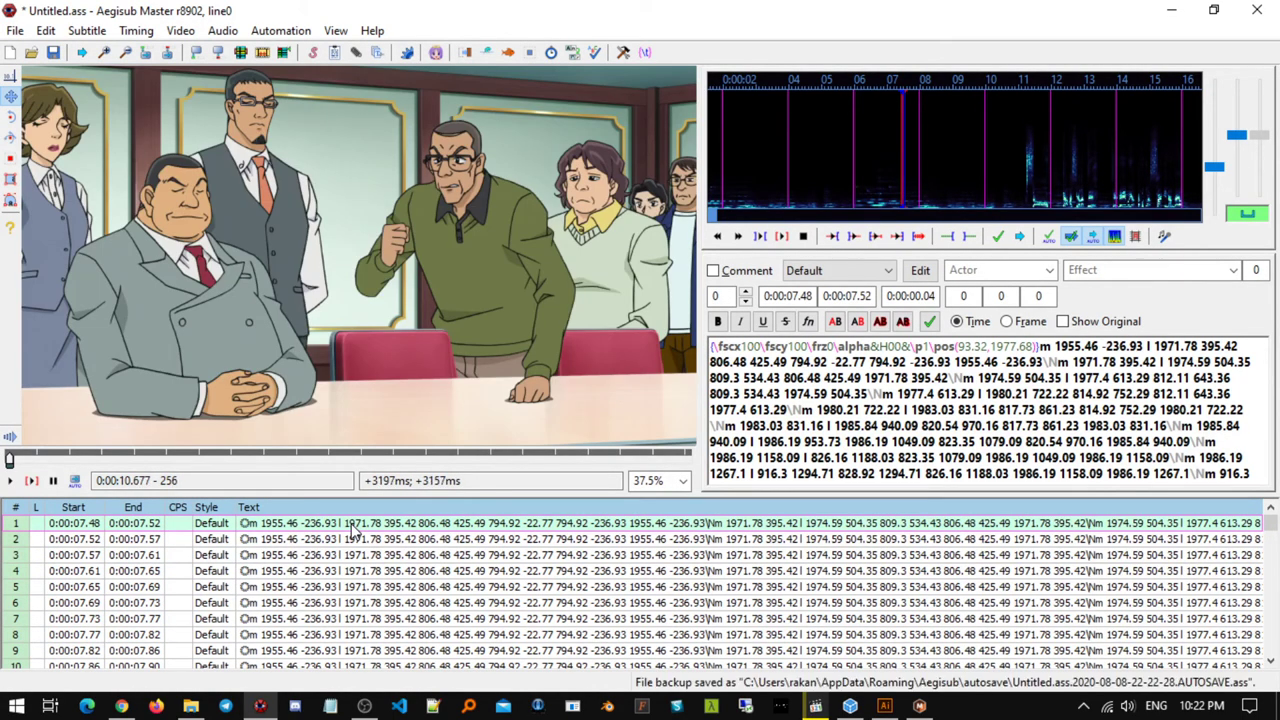
{"action": "key", "text": "Left"}
{"action": "key", "text": "Left"}
{"action": "key", "text": "Right"}
{"action": "key", "text": "Right"}
{"action": "key", "text": "Right"}
{"action": "key", "text": "Left"}
{"action": "key", "text": "Left"}
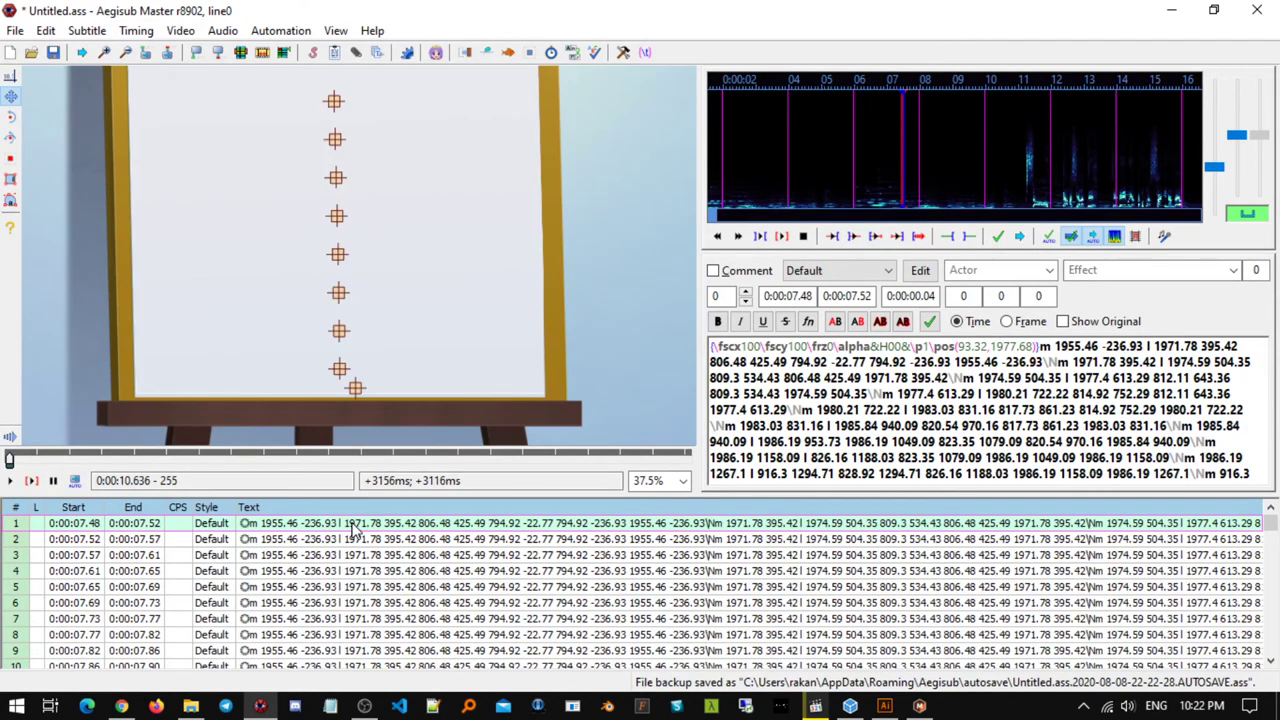
{"action": "key", "text": "ctrl+shift+m"}
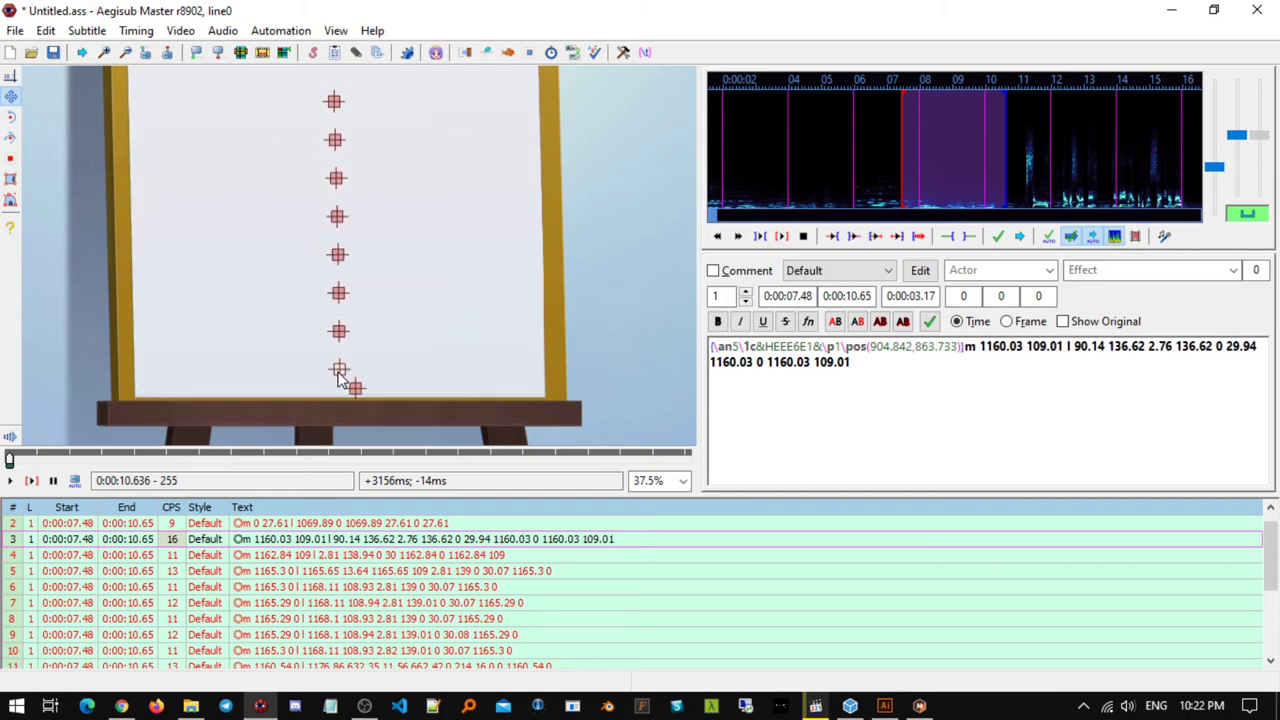
- Move all gradient shapes together over the sign's paper on frame 255, placing the lowest strip at about (949.912, 923.572)
{"action": "left_click_drag", "start_coordinate": [338, 379], "coordinate": [338, 376]}
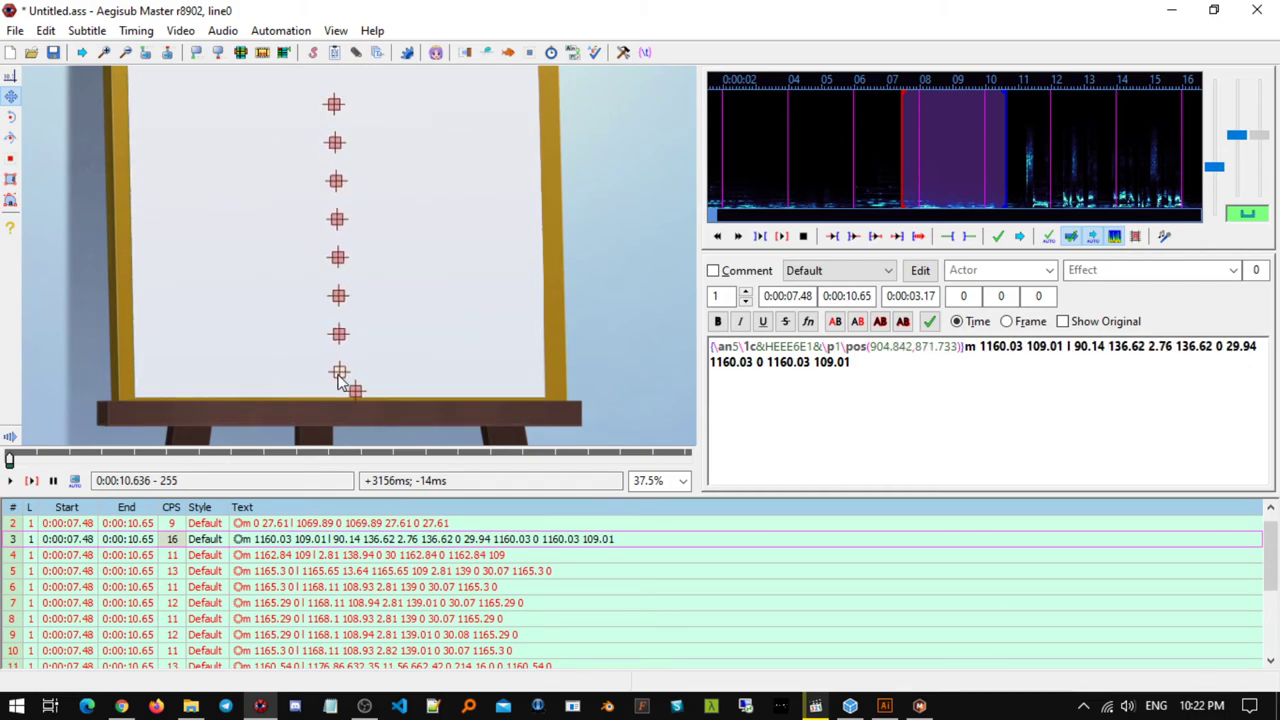
{"action": "key", "text": "Up"}
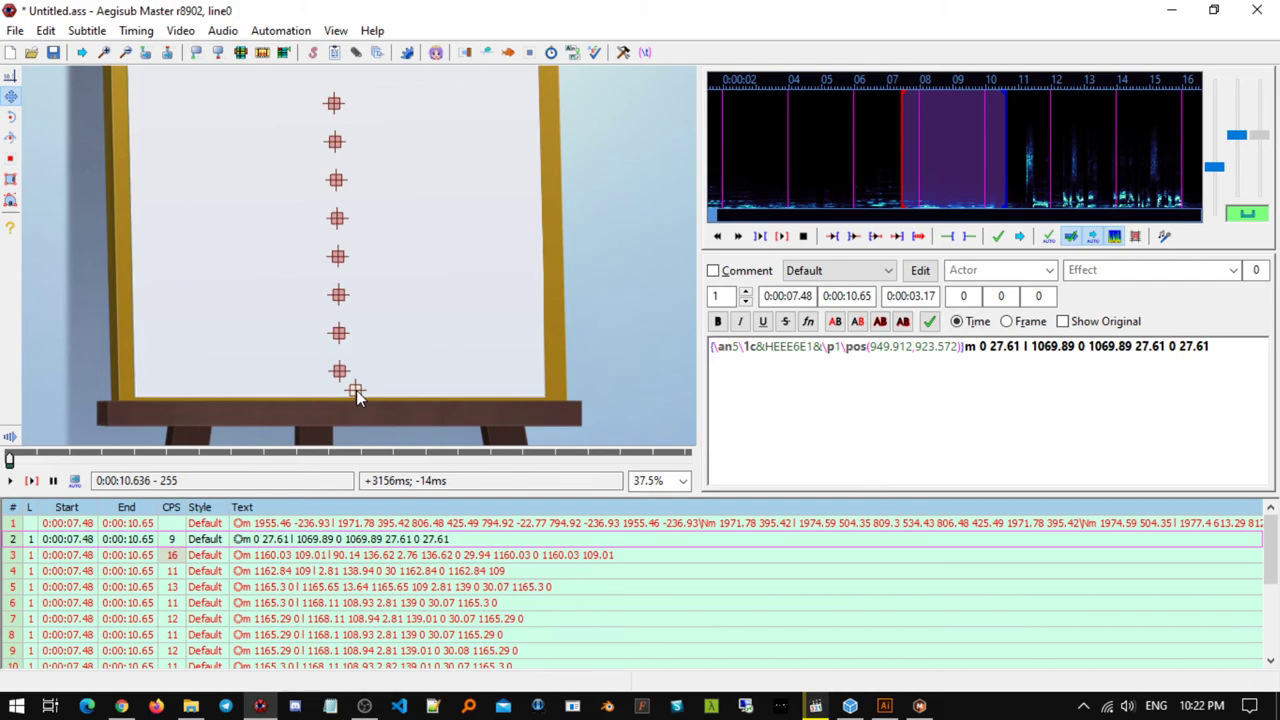
{"action": "mouse_move", "coordinate": [363, 426]}
{"action": "left_mouse_down"}
{"action": "mouse_move", "coordinate": [371, 374]}
{"action": "mouse_move", "coordinate": [400, 337]}
{"action": "left_mouse_up"}
{"action": "left_click_drag", "start_coordinate": [323, 380], "coordinate": [330, 386]}
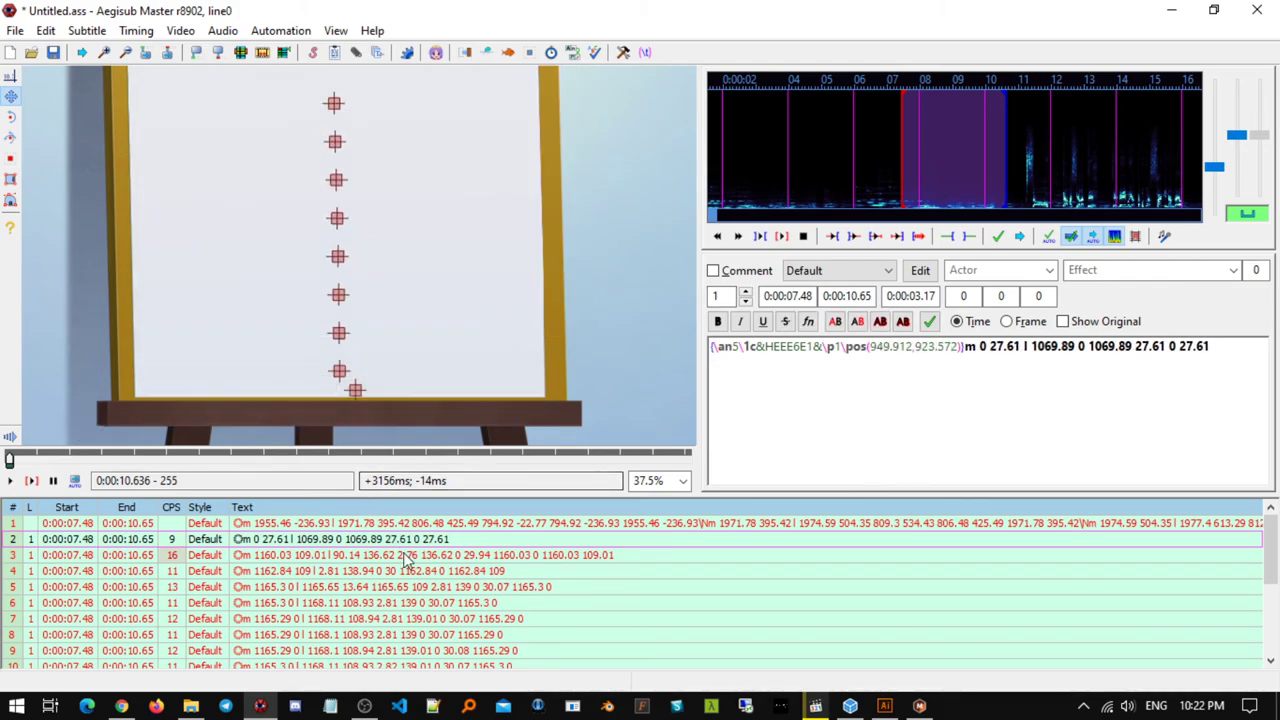
- Comment out the multi-shape drawing in the first subtitle line as a check, and delete that line
{"action": "scroll", "coordinate": [1272, 572], "scroll_direction": "down", "scroll_amount": 3}
{"action": "left_click", "coordinate": [486, 540]}
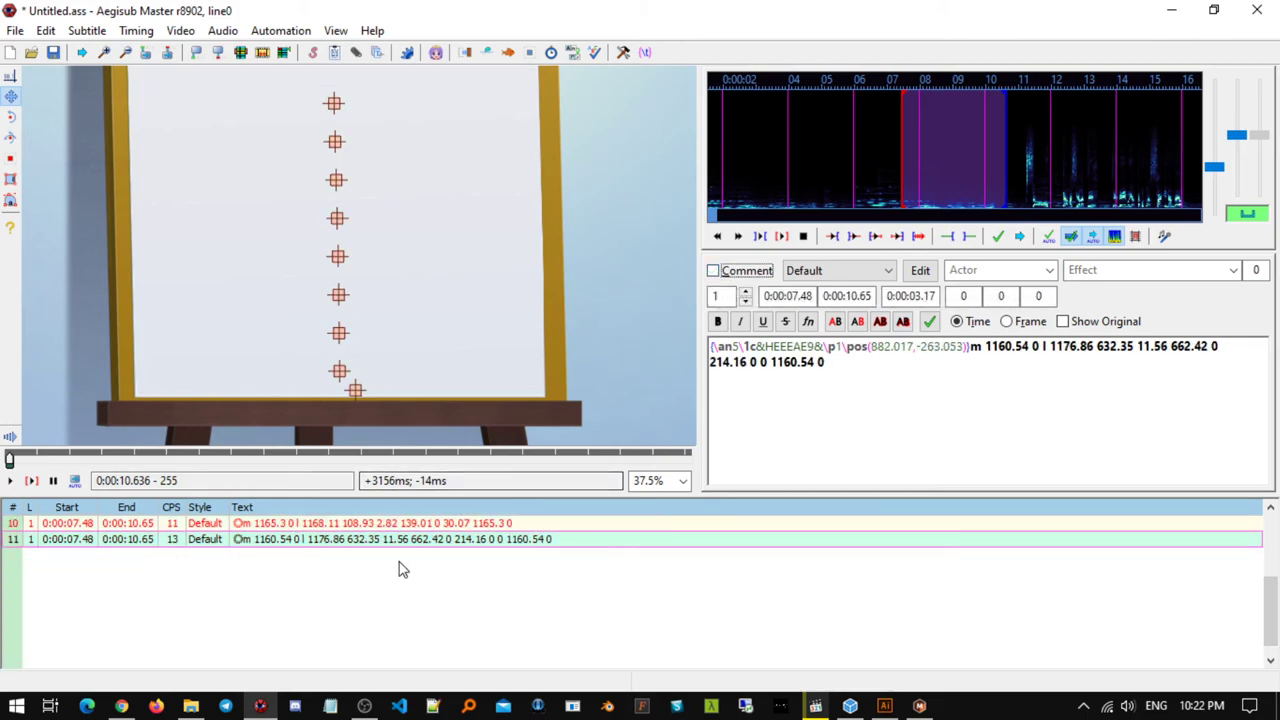
{"action": "left_click_drag", "start_coordinate": [1272, 594], "coordinate": [1274, 512]}
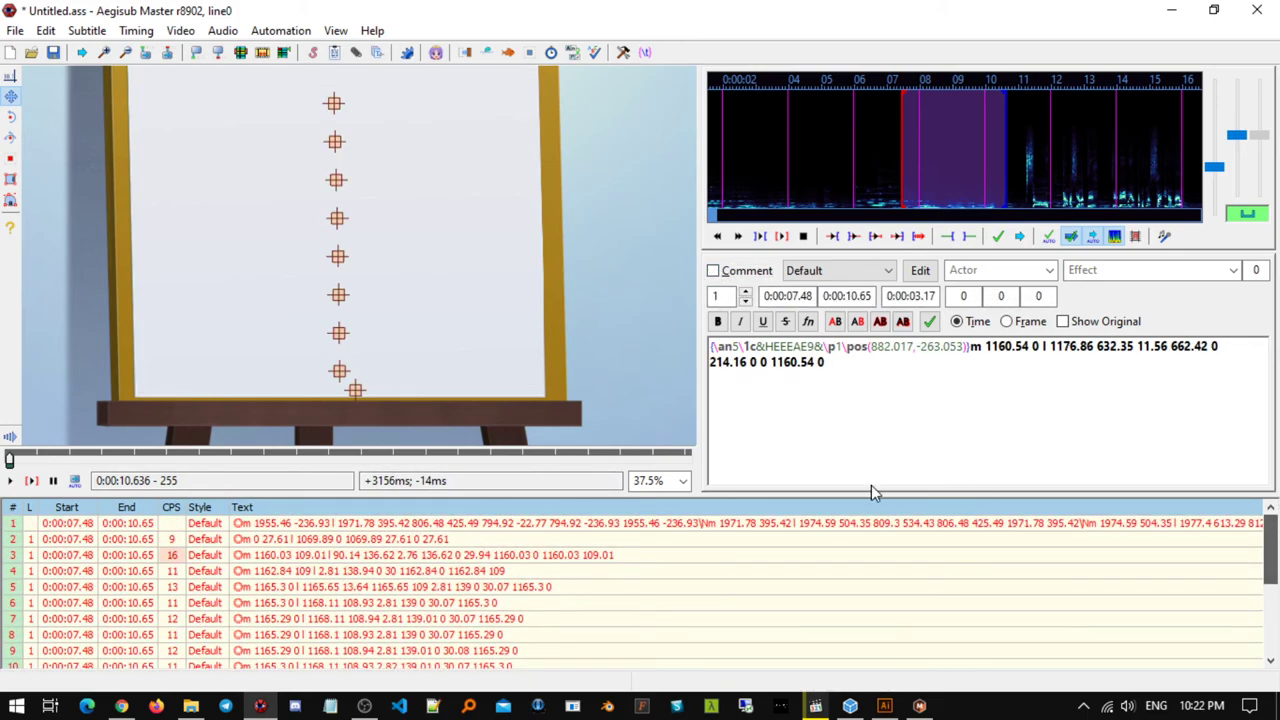
{"action": "left_click", "coordinate": [594, 523]}
{"action": "left_click", "coordinate": [713, 271]}
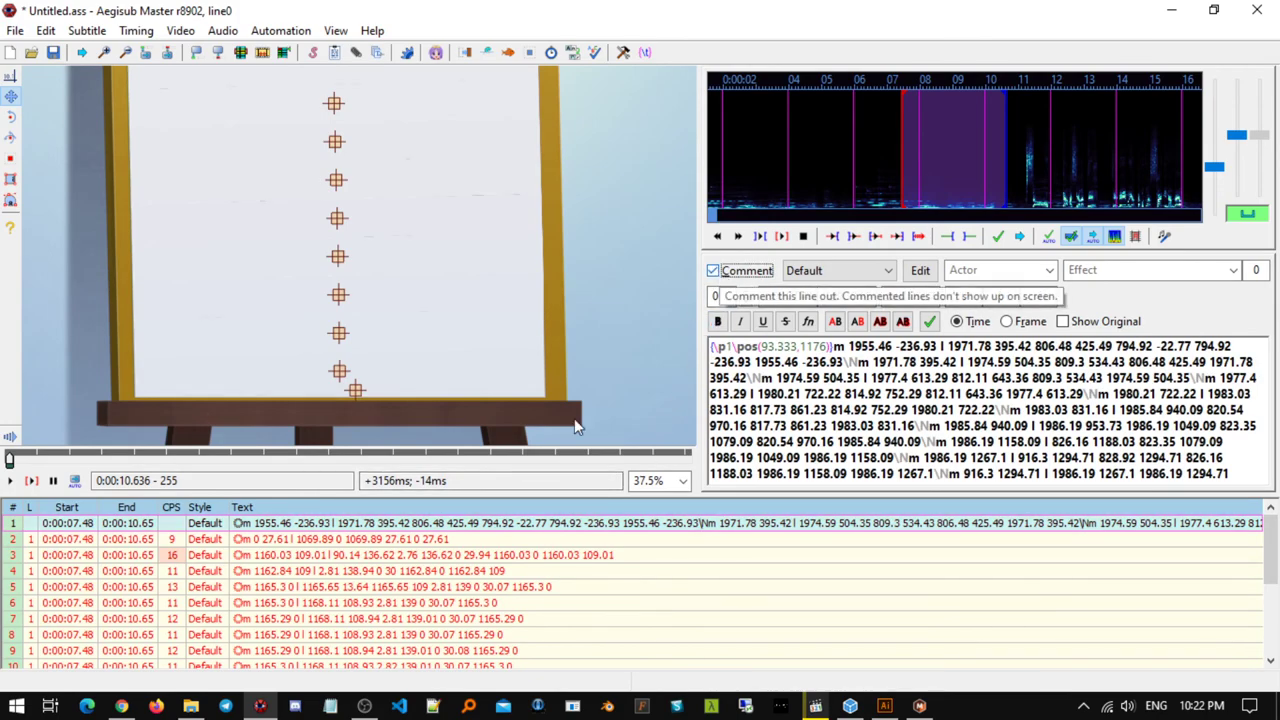
{"action": "right_click", "coordinate": [402, 528]}
{"action": "left_click", "coordinate": [445, 509]}
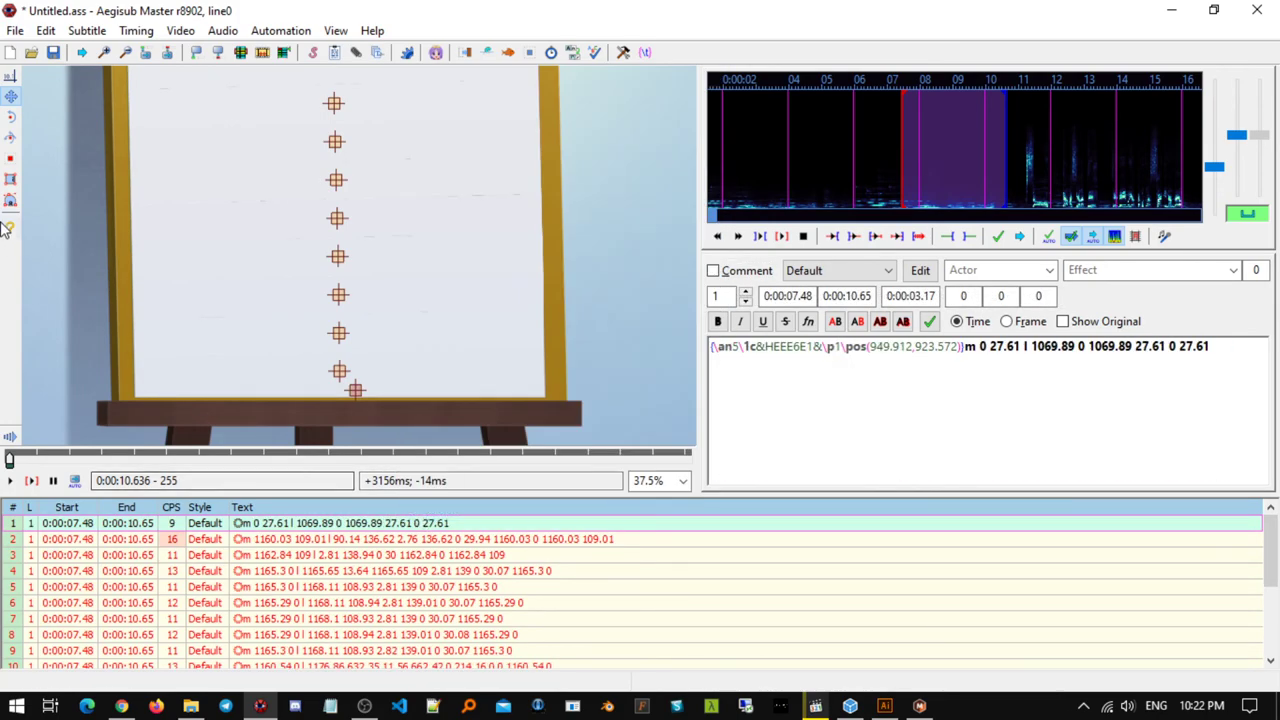
- Select the remaining ten gradient lines and apply the tracking data to them with Aegisub-Motion, using relative start frame 76
{"action": "scroll", "coordinate": [545, 538], "scroll_direction": "down", "scroll_amount": 3}
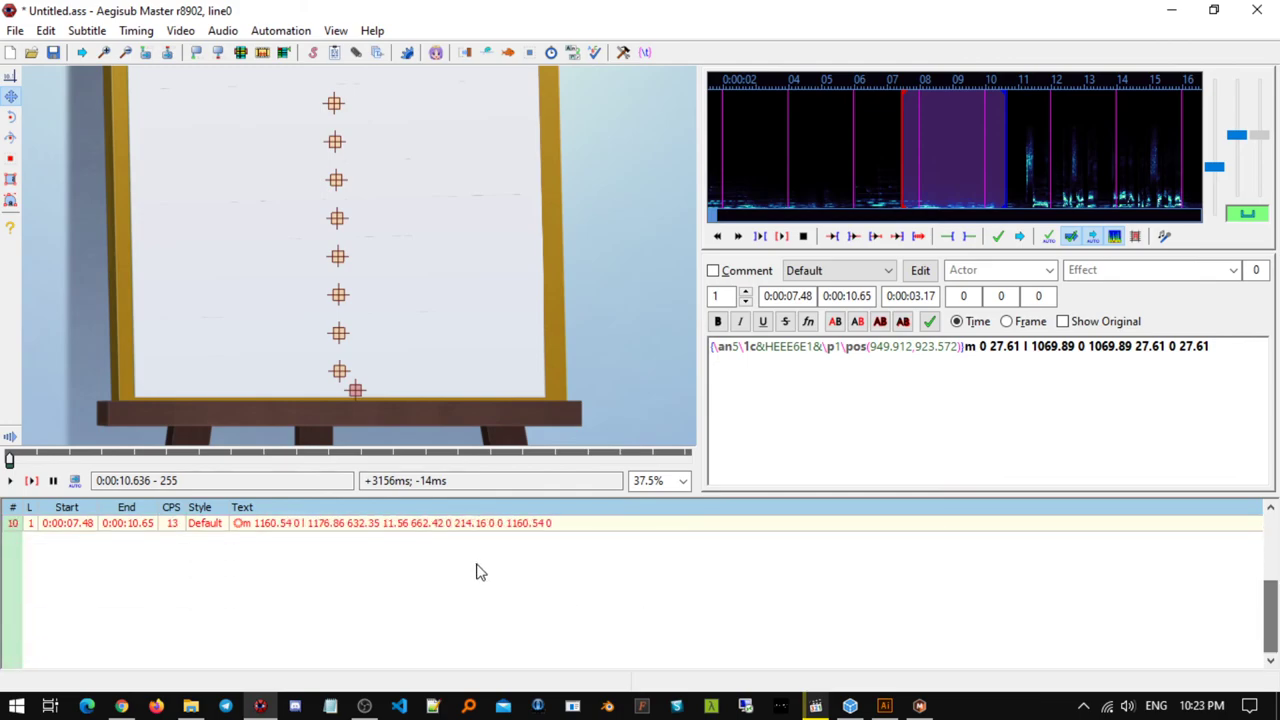
{"action": "left_click", "coordinate": [449, 530]}
{"action": "left_click", "coordinate": [281, 30]}
{"action": "mouse_move", "coordinate": [468, 182]}
{"action": "left_click", "coordinate": [586, 174]}
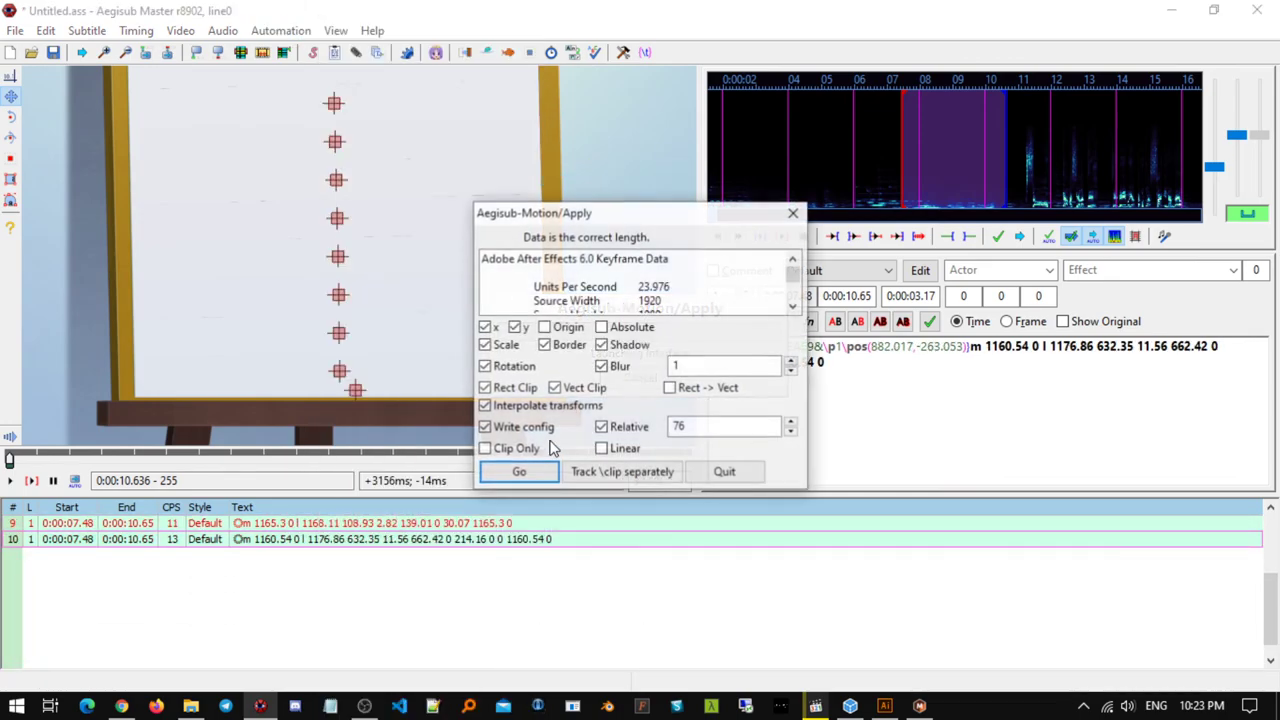
{"action": "left_click", "coordinate": [537, 474]}
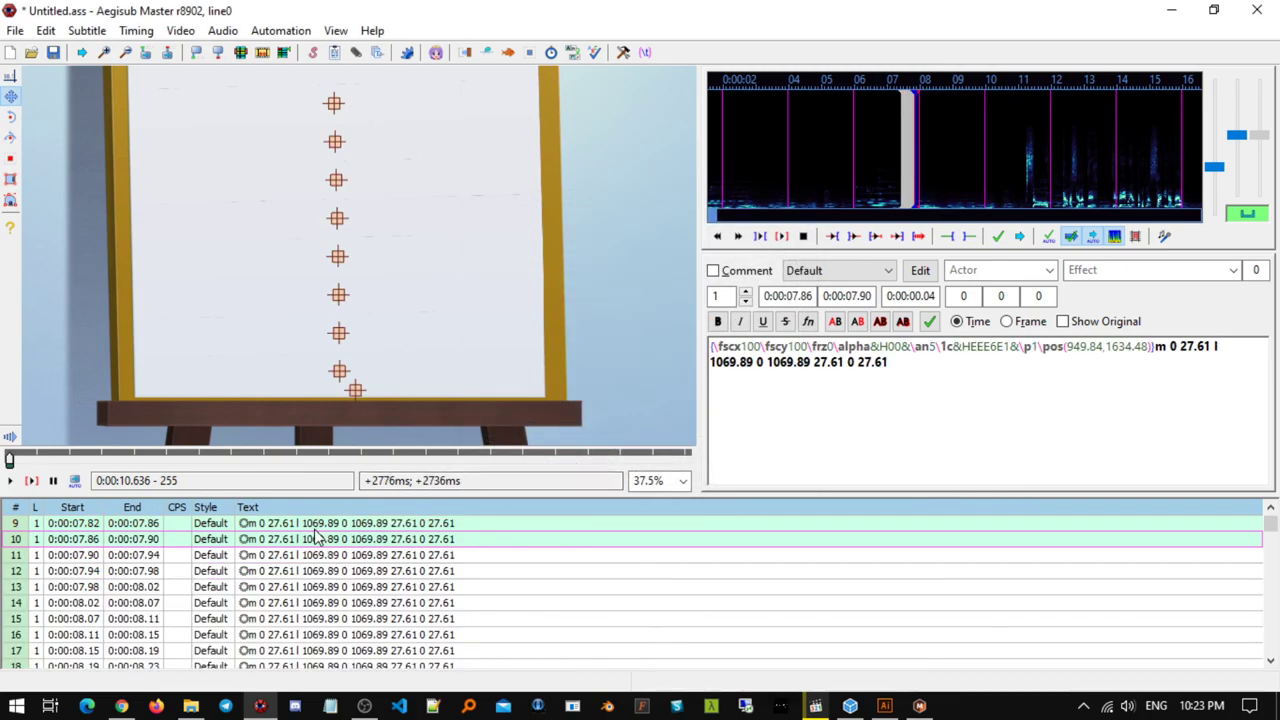
- Play the video from the first tracked line and examine the gradient's motion over the sign, enlarging the video to 50%
{"action": "scroll", "coordinate": [1272, 540], "scroll_direction": "up", "scroll_amount": 3}
{"action": "left_click", "coordinate": [416, 524]}
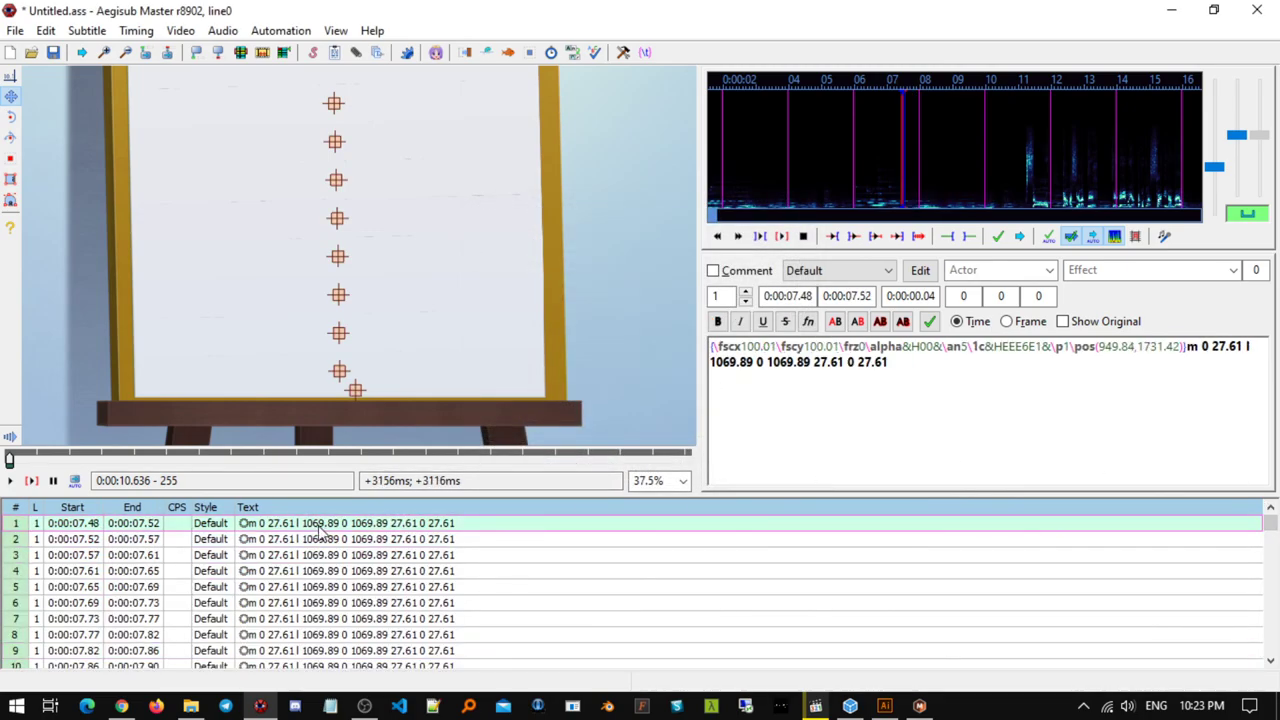
{"action": "left_click", "coordinate": [9, 482]}
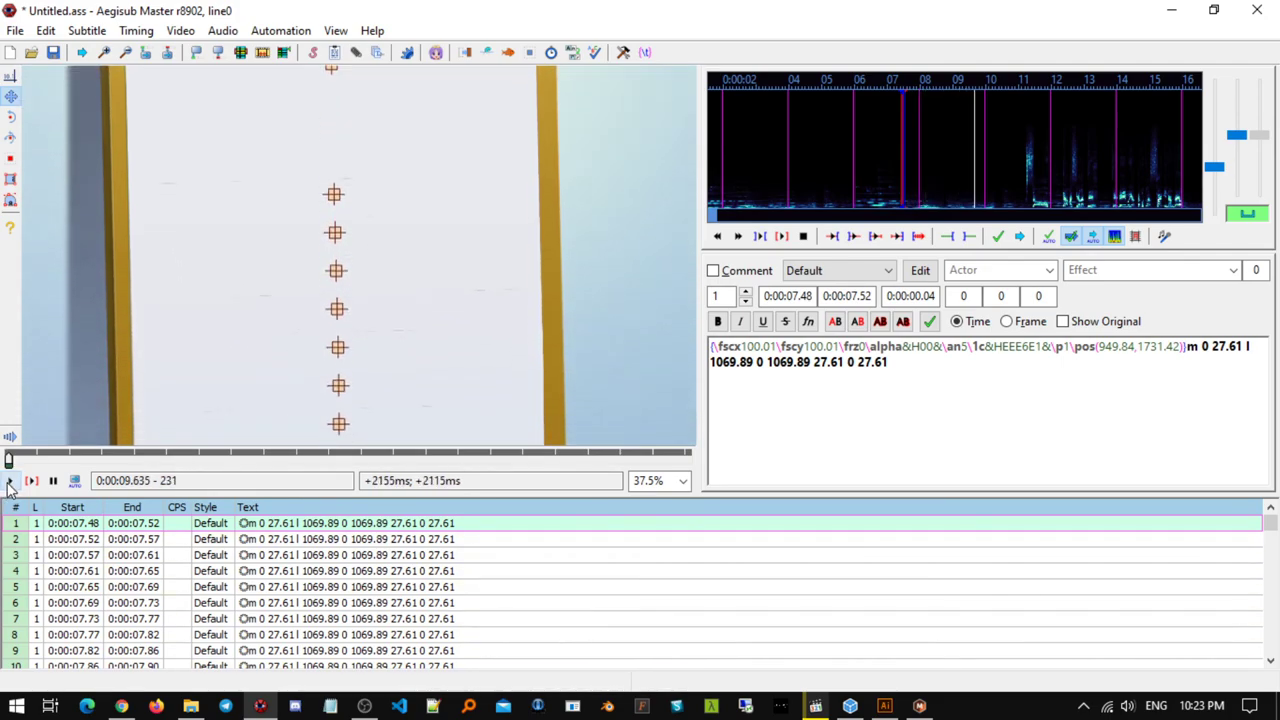
{"action": "left_click", "coordinate": [53, 481]}
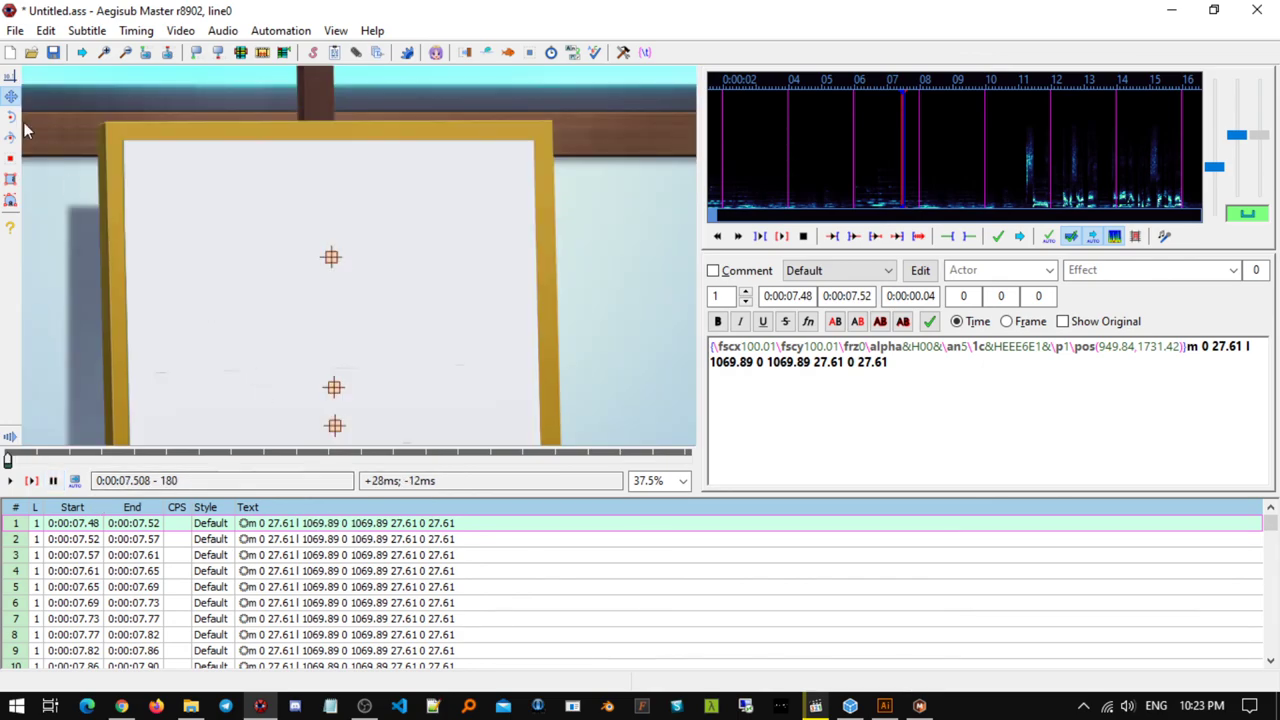
{"action": "left_click", "coordinate": [107, 54]}
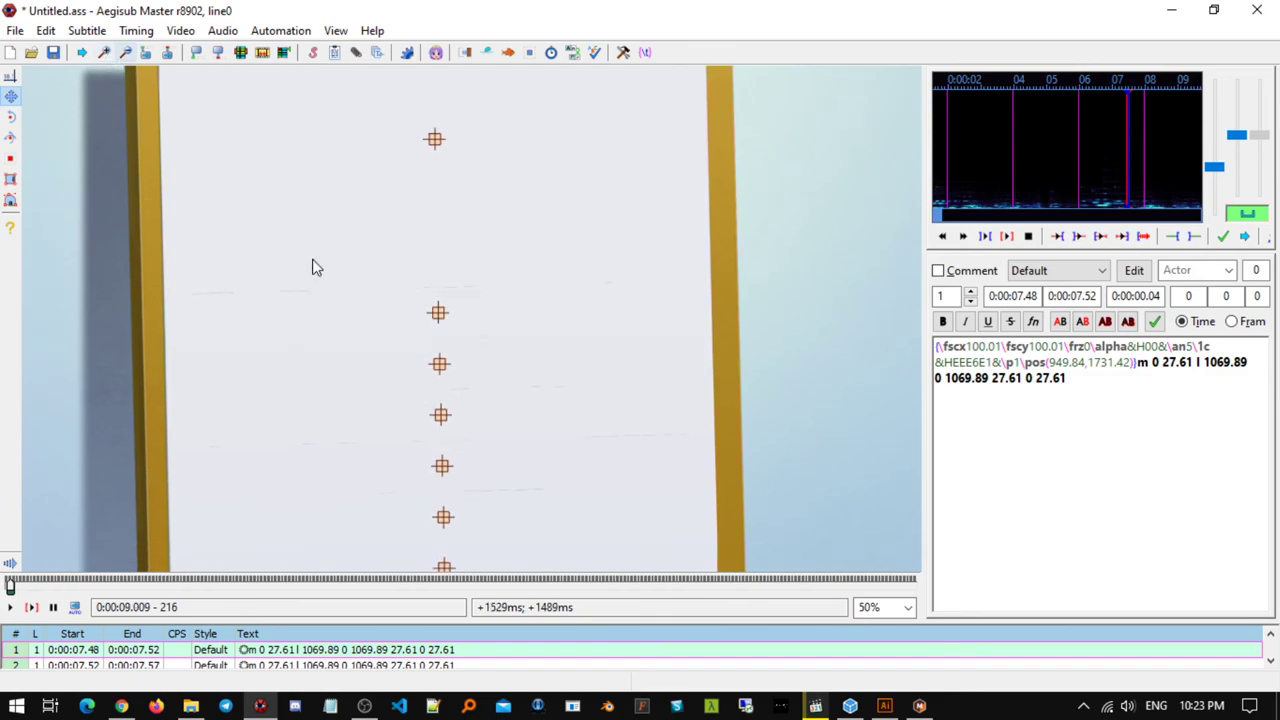
- Move one gradient strip off the sign's paper on frame 216, and undo the last two changes
{"action": "left_click_drag", "start_coordinate": [440, 316], "coordinate": [566, 452]}
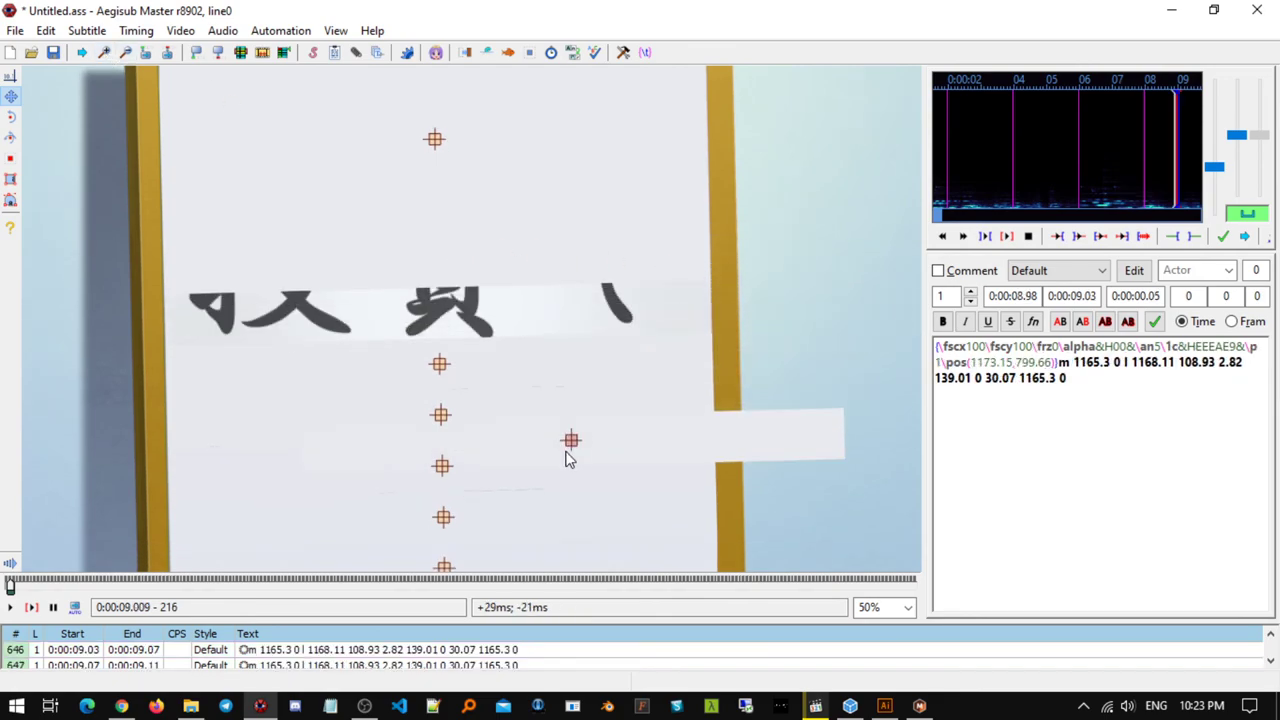
{"action": "key", "text": "ctrl+z"}
{"action": "key", "text": "ctrl+z"}
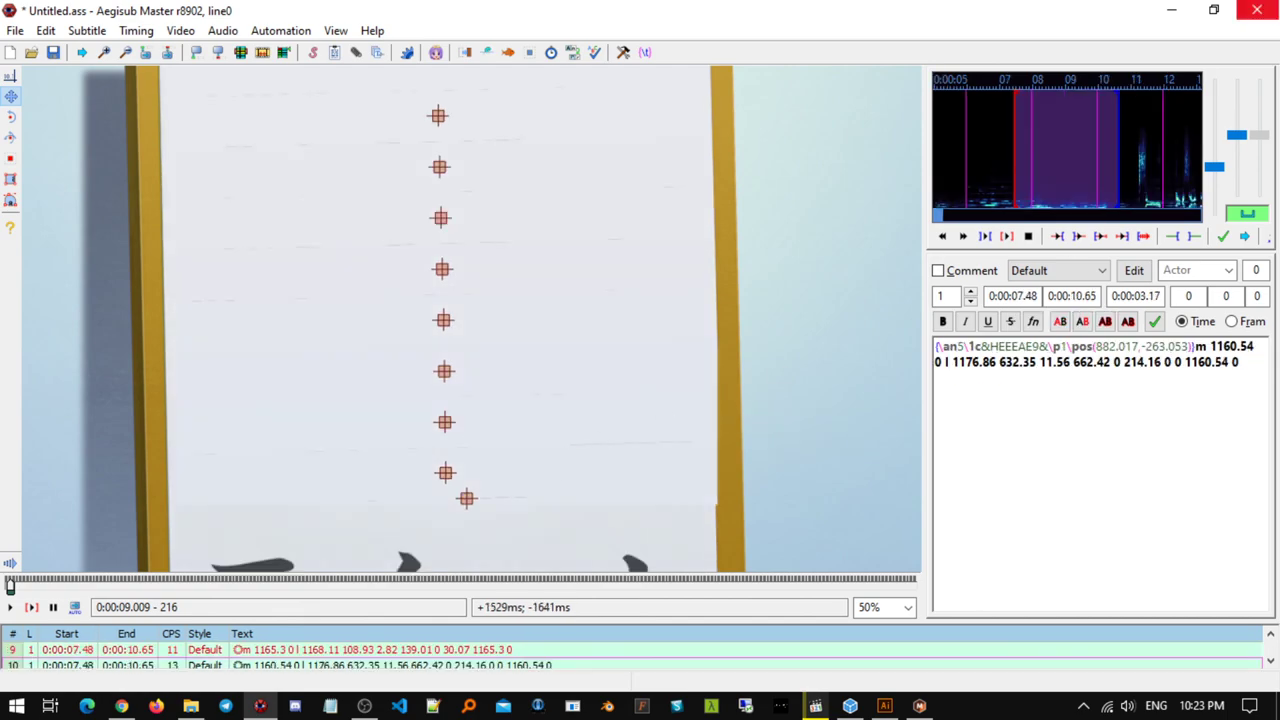
- Close Aegisub without saving the subtitle script, and switch to OBS
{"action": "left_click", "coordinate": [1256, 10]}
{"action": "left_click", "coordinate": [705, 352]}
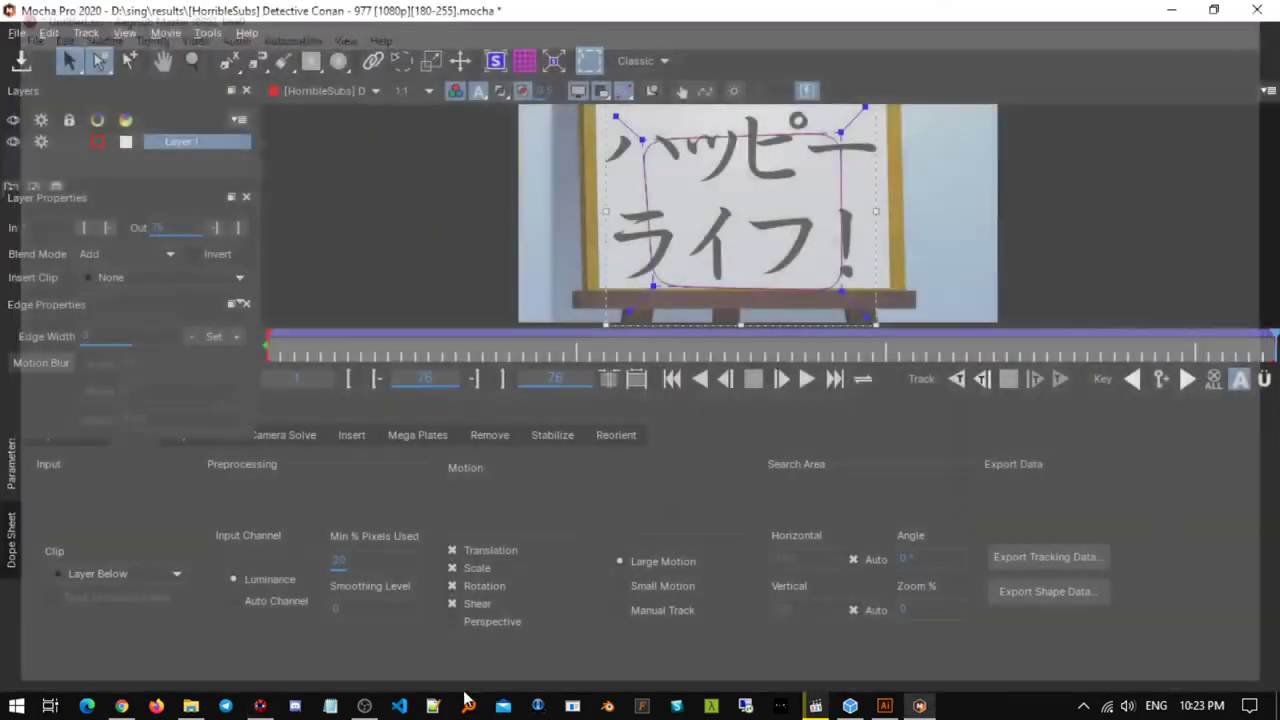
{"action": "left_click", "coordinate": [364, 705]}
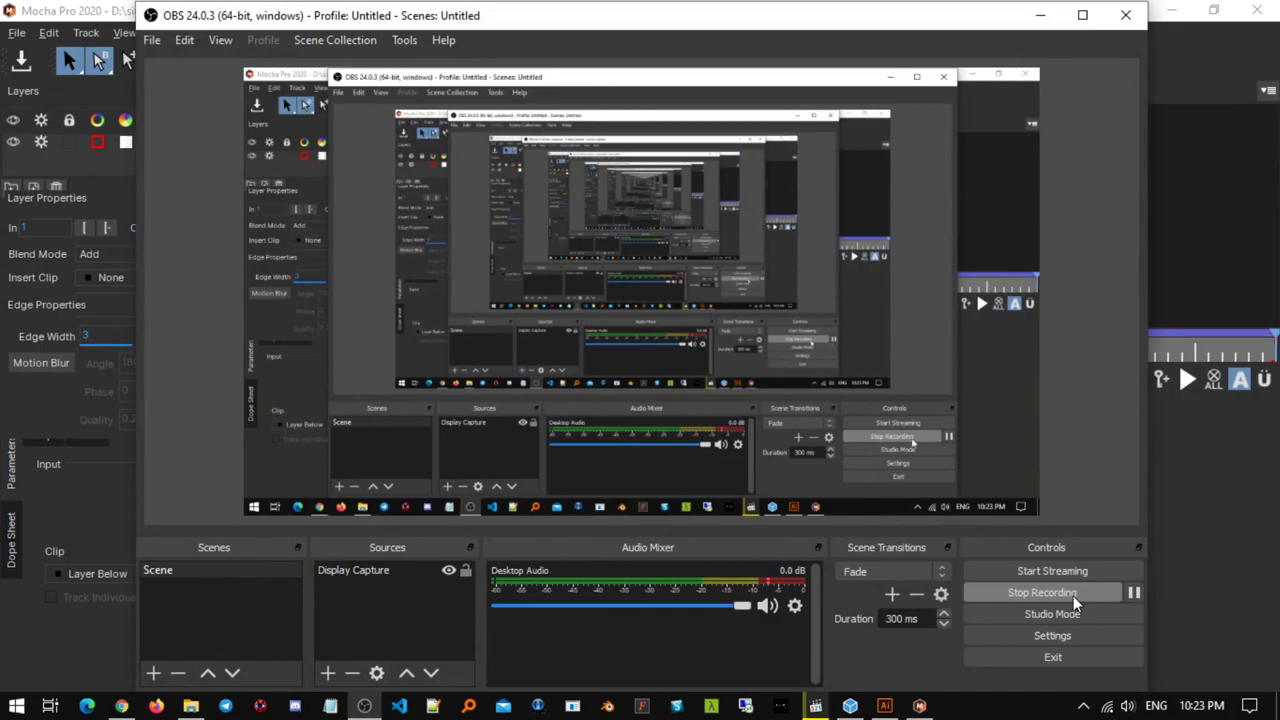